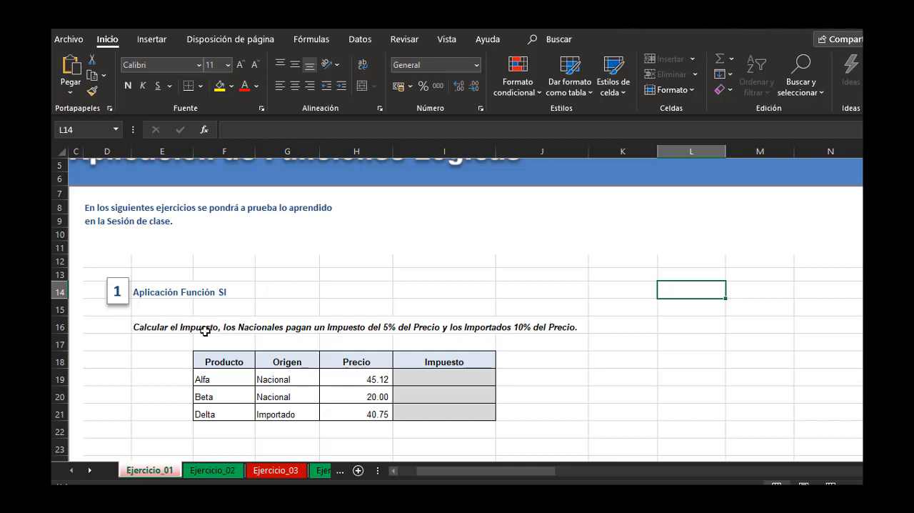
Start an SI formula in Impuesto cell I19 with the logical test G19="Nacional".
{"action": "left_click", "coordinate": [292, 381]}
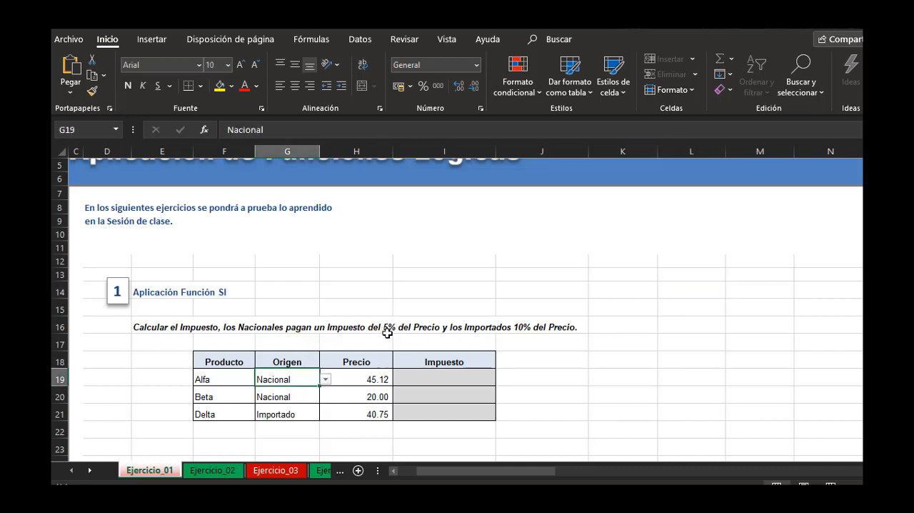
{"action": "left_click", "coordinate": [363, 380]}
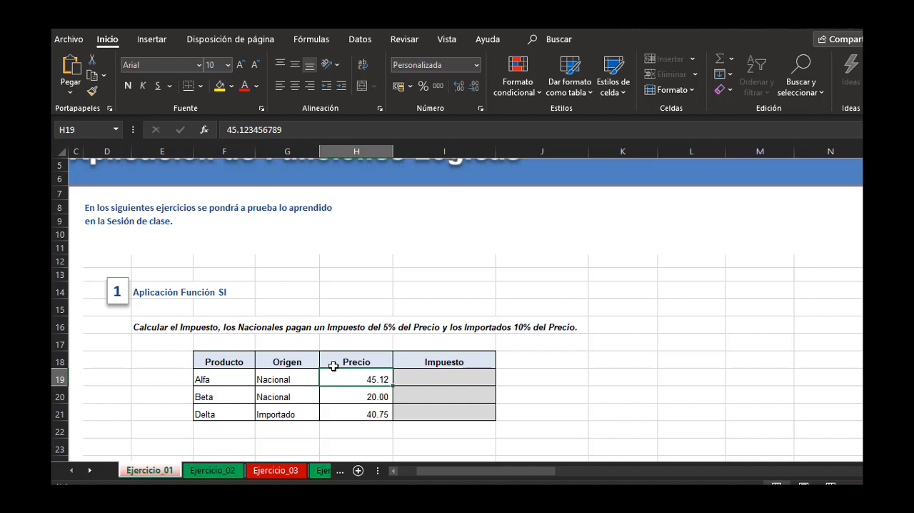
{"action": "left_click", "coordinate": [445, 381]}
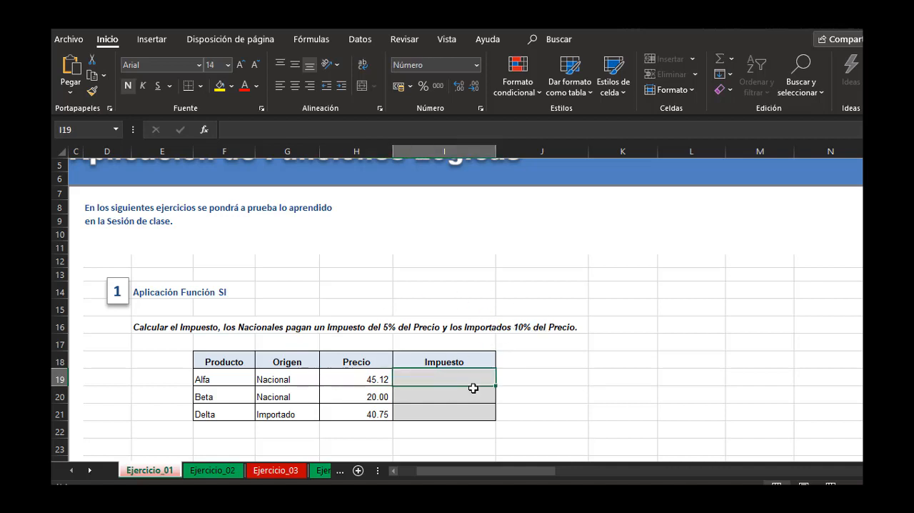
{"action": "type", "text": "=si"}
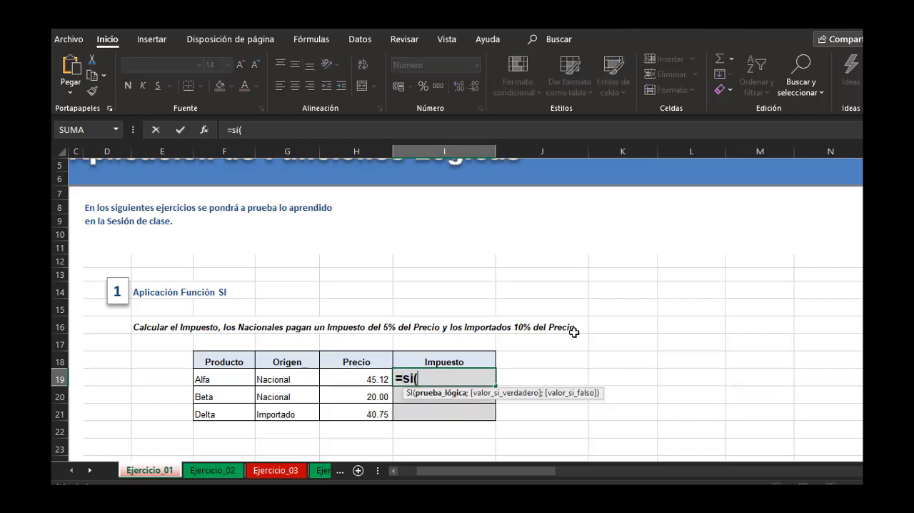
{"action": "type", "text": "("}
{"action": "left_click", "coordinate": [294, 377]}
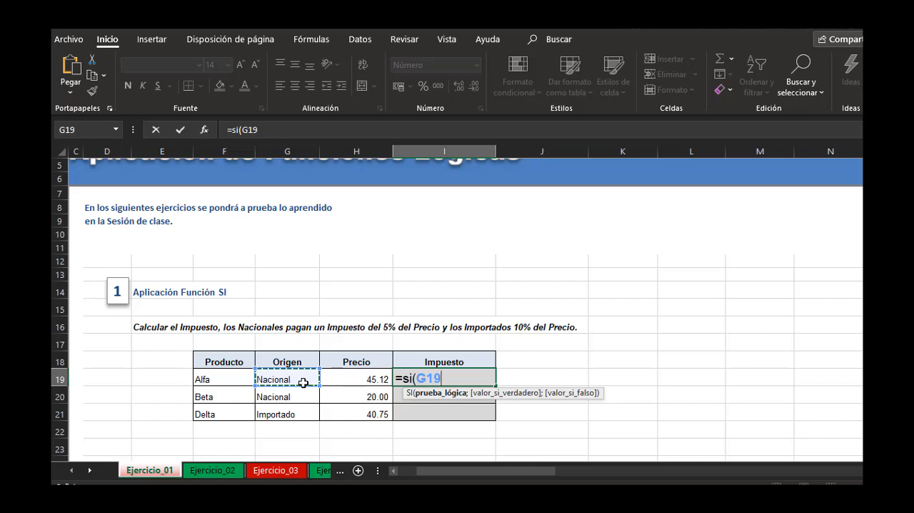
{"action": "type", "text": "=\"Nacional"}
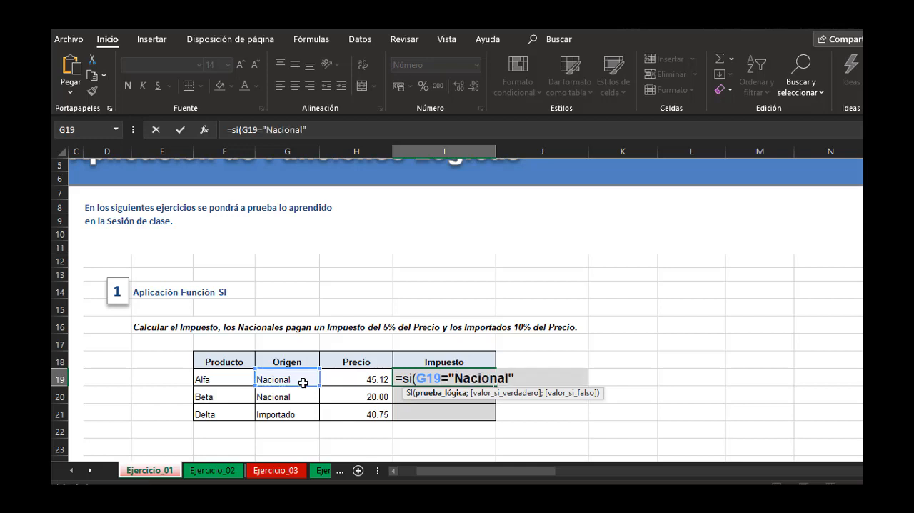
{"action": "type", "text": "\";"}
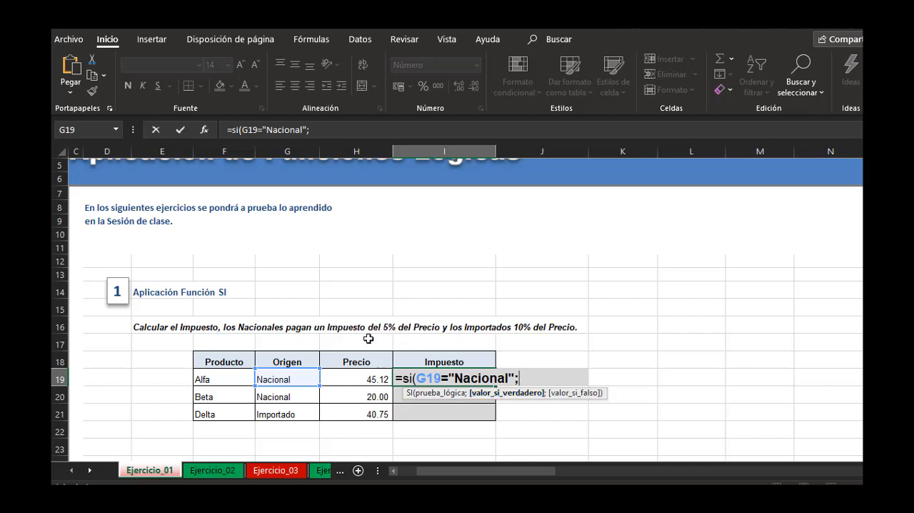
Complete the I19 formula with H19*0.05 as the value if true and H19*0.1 as the value if false.
{"action": "left_click", "coordinate": [355, 379]}
{"action": "type", "text": "*"}
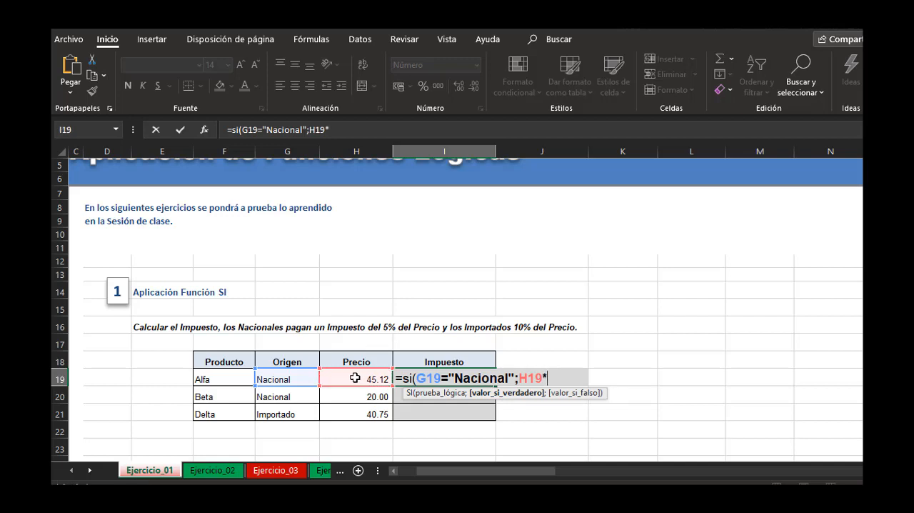
{"action": "type", "text": "0.05;"}
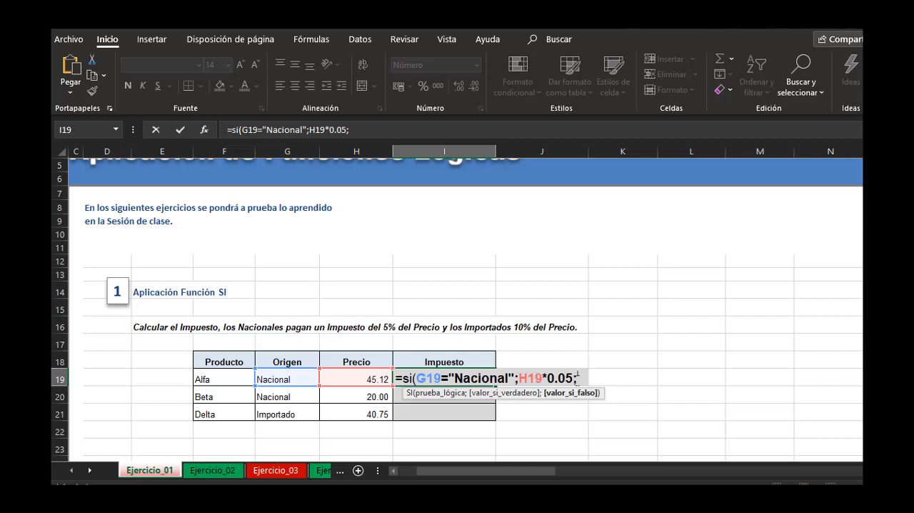
{"action": "left_click", "coordinate": [339, 380]}
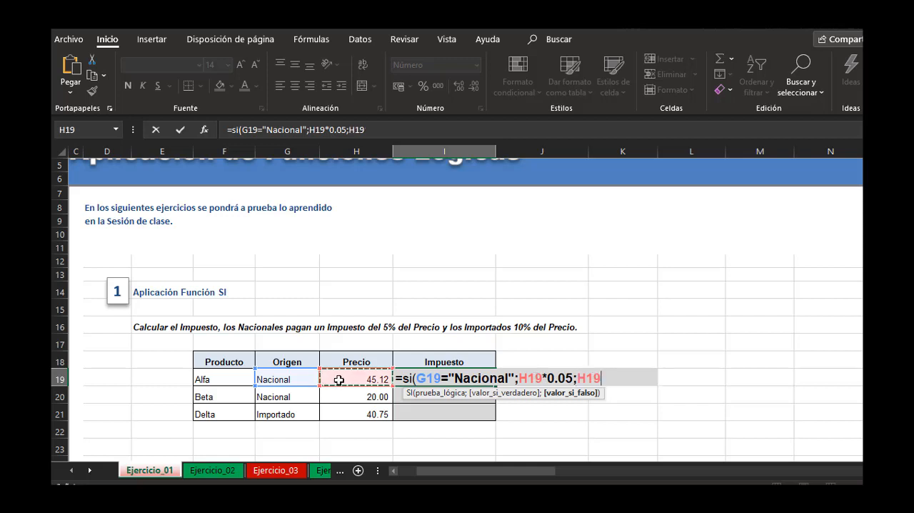
{"action": "type", "text": "*"}
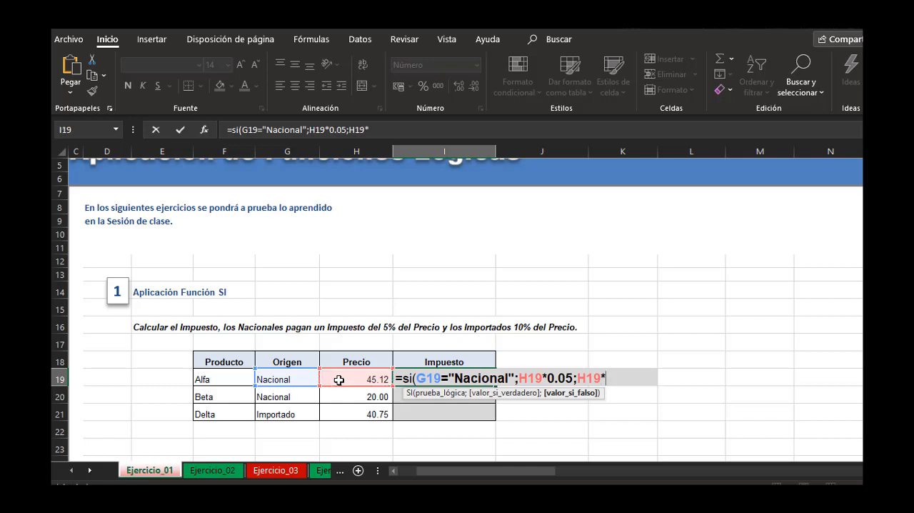
{"action": "type", "text": "0.05;H1"}
{"action": "key", "text": "BackSpace"}
{"action": "key", "text": "BackSpace"}
{"action": "type", "text": "10)"}
{"action": "key", "text": "Return"}
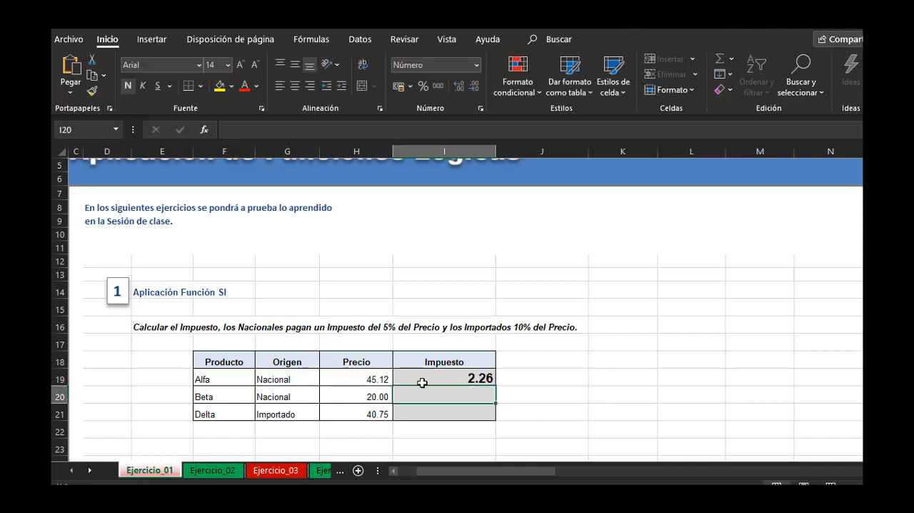
Copy the Impuesto formula from I19 down through I21 for the Beta and Delta products.
{"action": "left_click", "coordinate": [423, 383]}
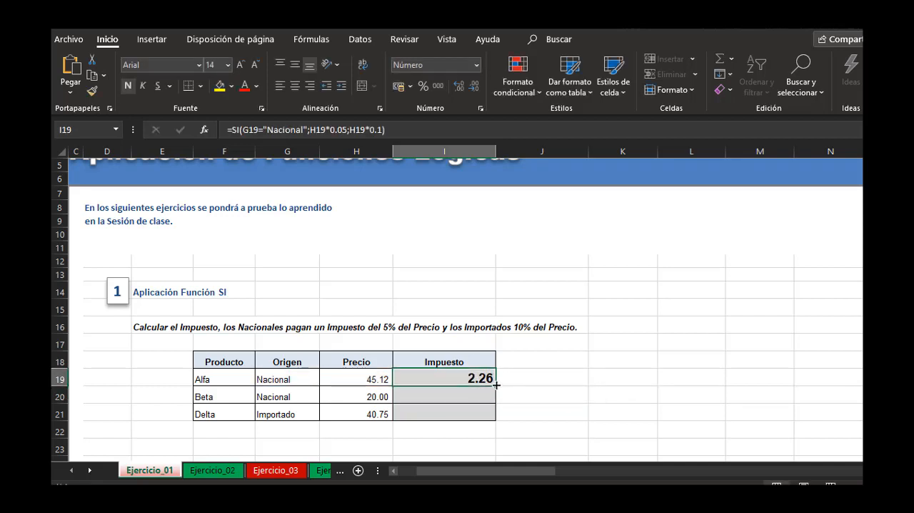
{"action": "double_click", "coordinate": [495, 385]}
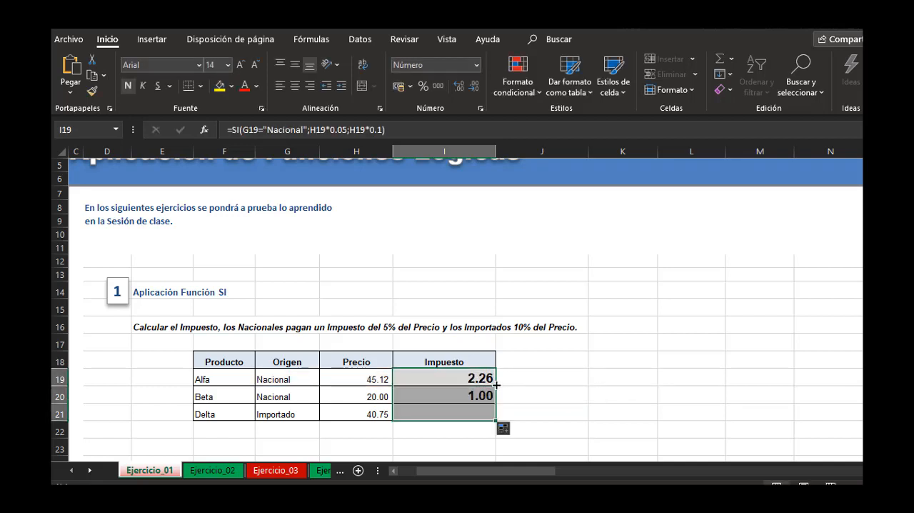
{"action": "left_click", "coordinate": [655, 305]}
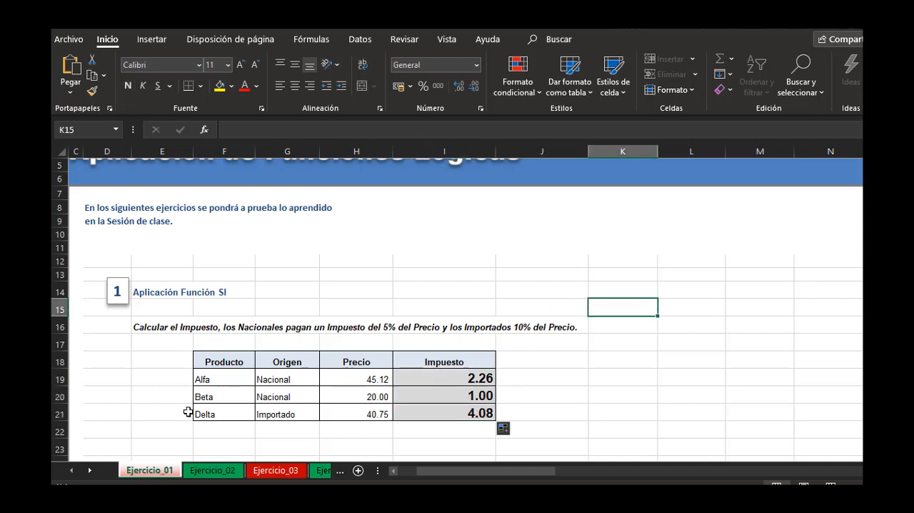
Change the Origen of product Alfa to Importado to test the tax formula.
{"action": "left_click", "coordinate": [291, 380]}
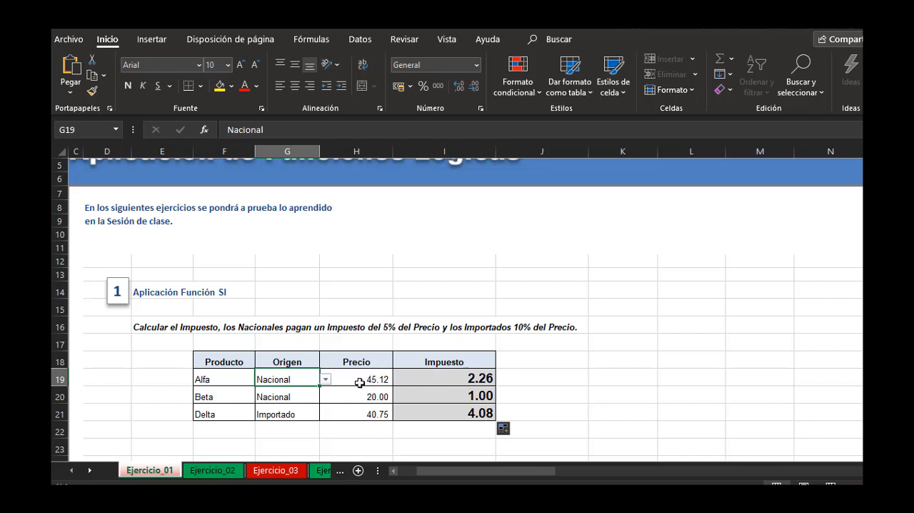
{"action": "left_click", "coordinate": [326, 381]}
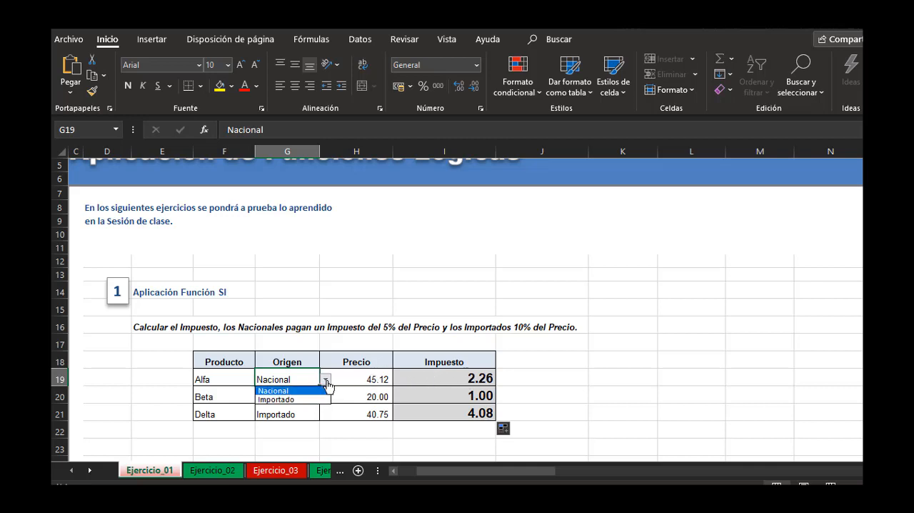
{"action": "left_click", "coordinate": [290, 402]}
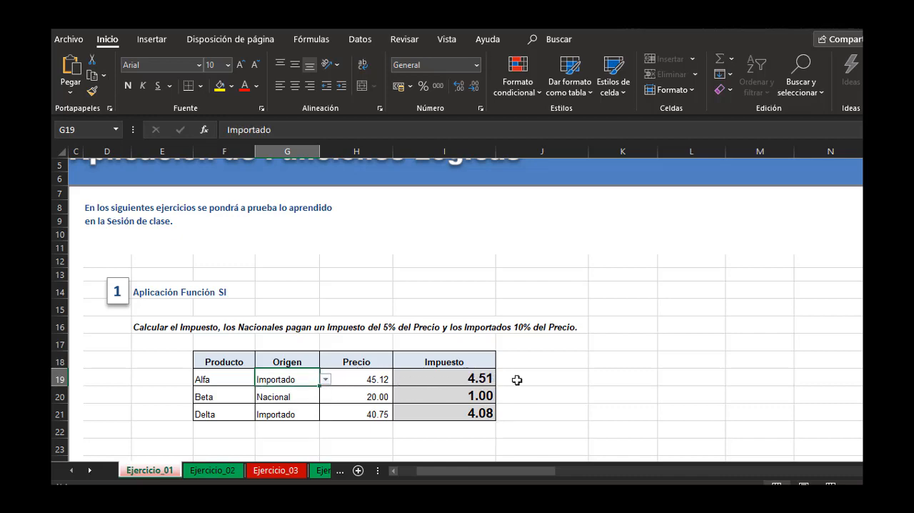
{"action": "left_click", "coordinate": [599, 367]}
Start an SI formula in exercise 2's Soles cell H31 with the logical test F31="Dolares".
{"action": "scroll", "coordinate": [599, 368], "scroll_direction": "down", "scroll_amount": 3}
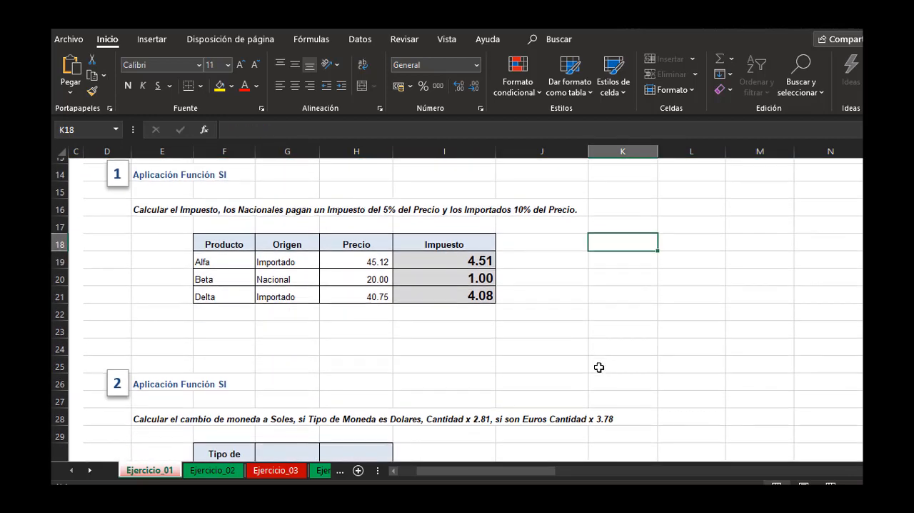
{"action": "scroll", "coordinate": [599, 367], "scroll_direction": "down", "scroll_amount": 2}
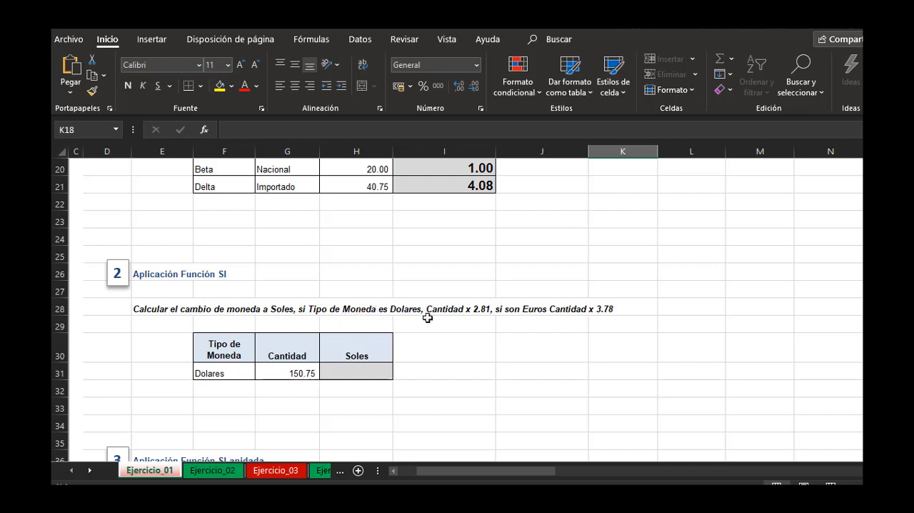
{"action": "left_click", "coordinate": [294, 374]}
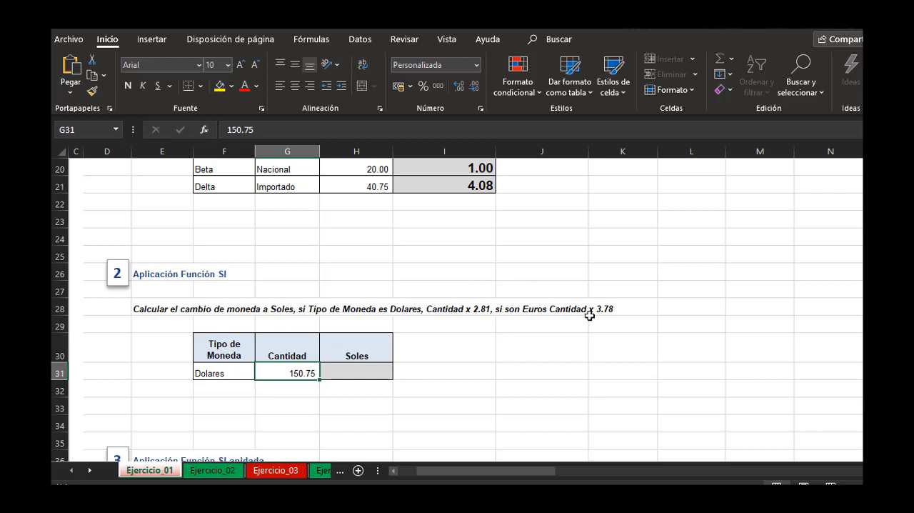
{"action": "left_click", "coordinate": [361, 382]}
{"action": "type", "text": "="}
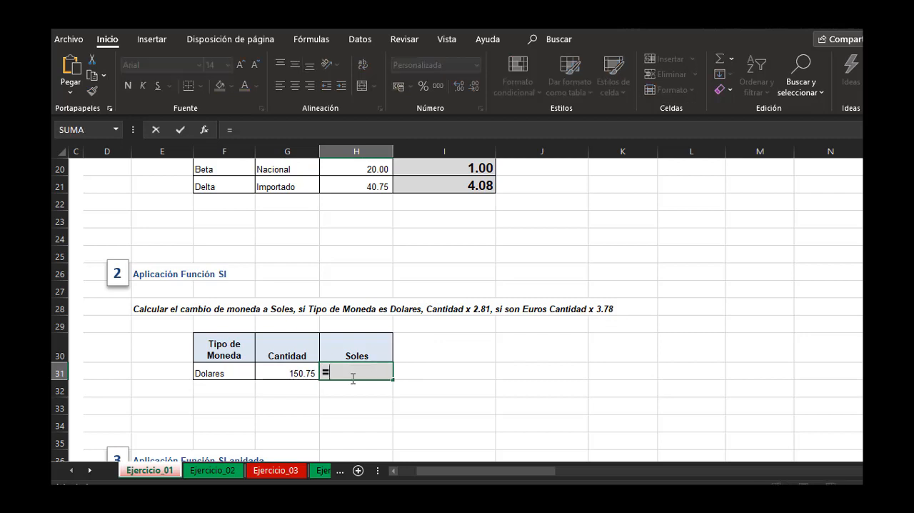
{"action": "type", "text": "Si("}
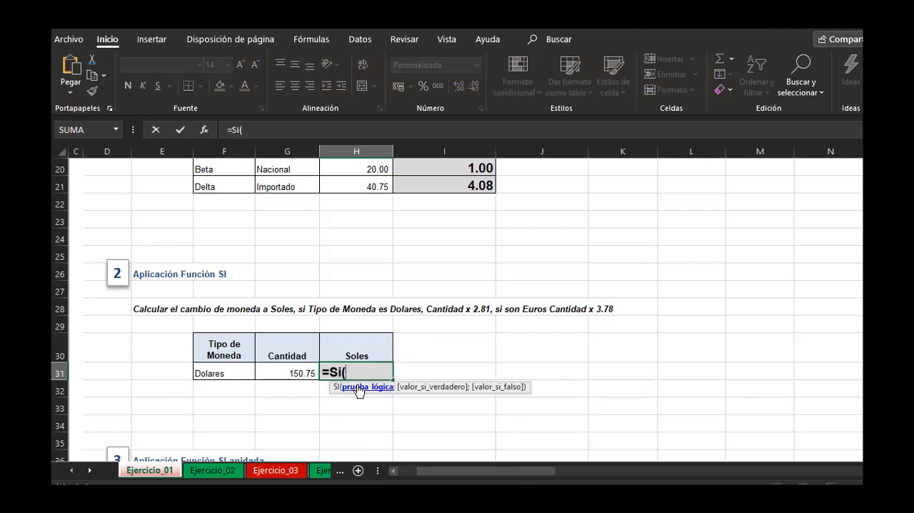
{"action": "left_click", "coordinate": [224, 372]}
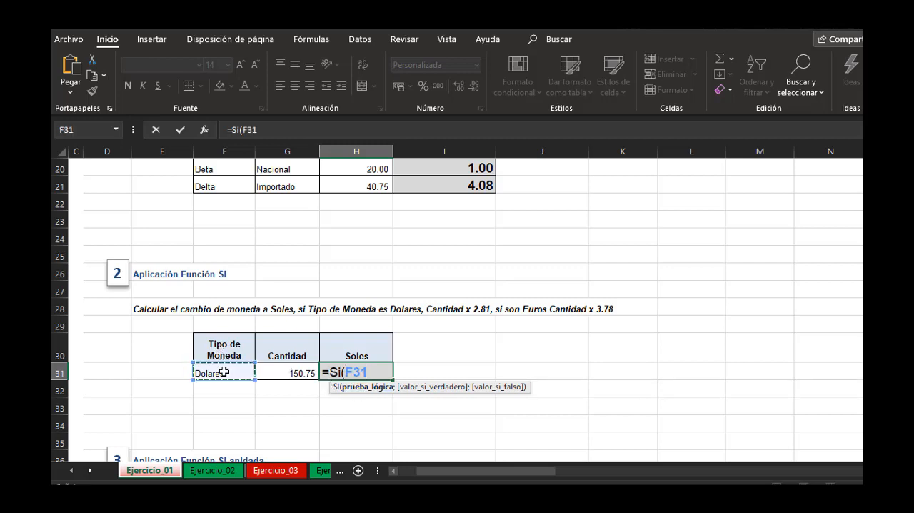
{"action": "type", "text": "=\"Dolares"}
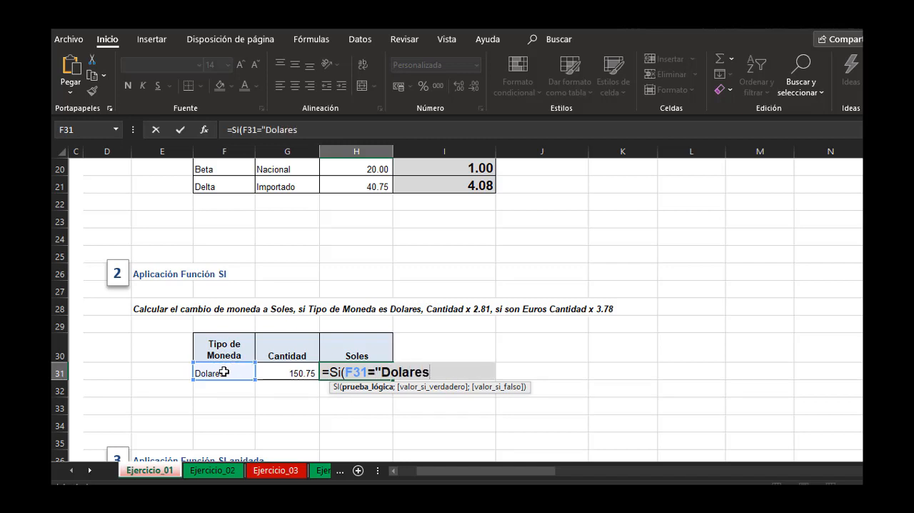
{"action": "type", "text": "\";"}
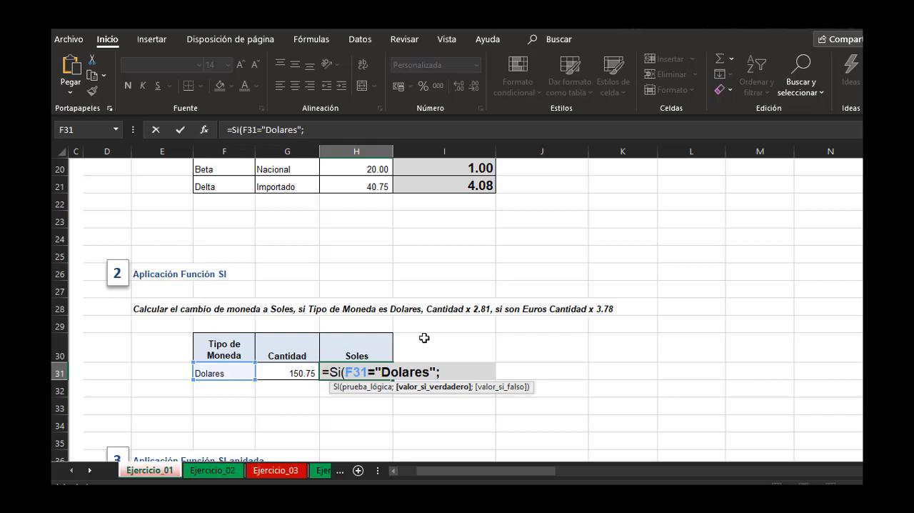
Complete the H31 formula with G31*2.81 as the value if true and G31*3.78 as the value if false.
{"action": "left_click", "coordinate": [296, 369]}
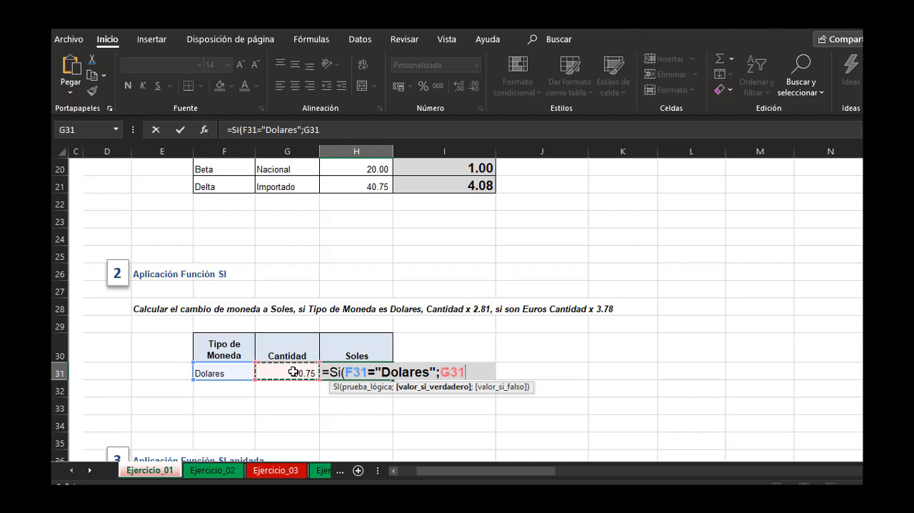
{"action": "type", "text": "*2.85"}
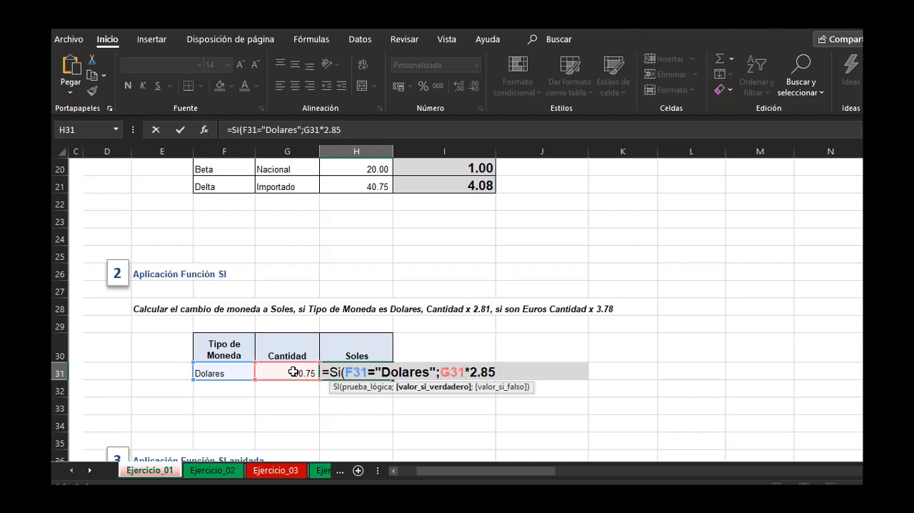
{"action": "key", "text": "BackSpace"}
{"action": "type", "text": "1;"}
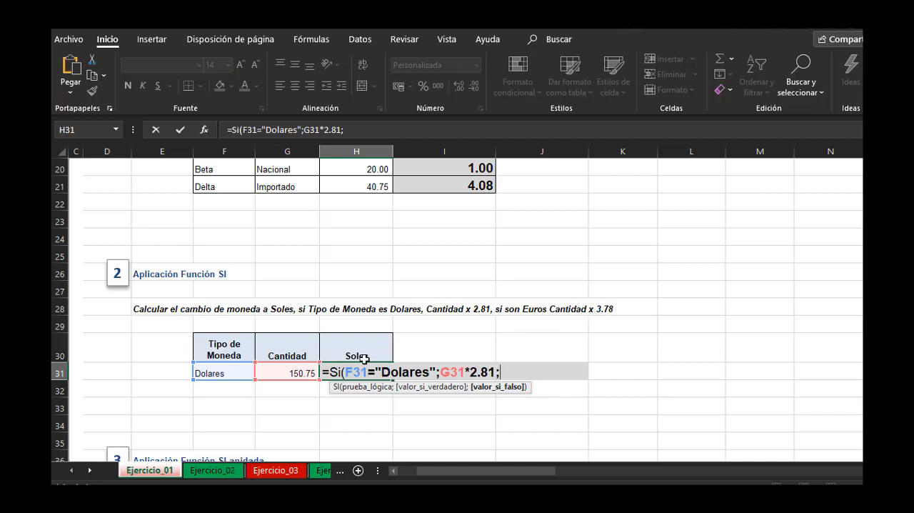
{"action": "left_click", "coordinate": [281, 374]}
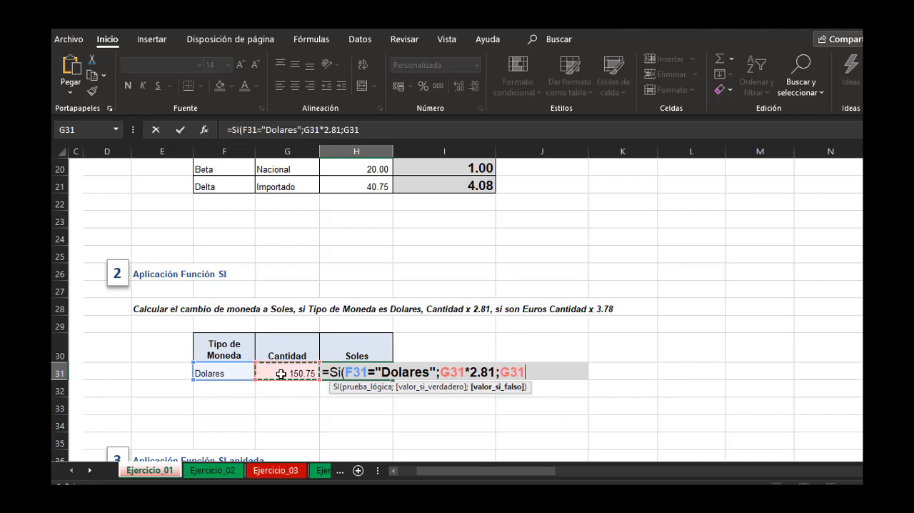
{"action": "type", "text": "*3.78"}
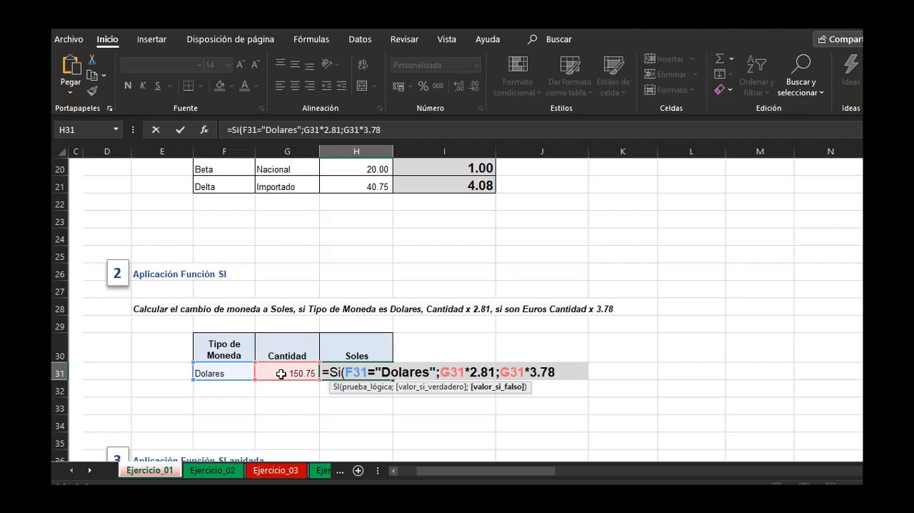
{"action": "type", "text": ")"}
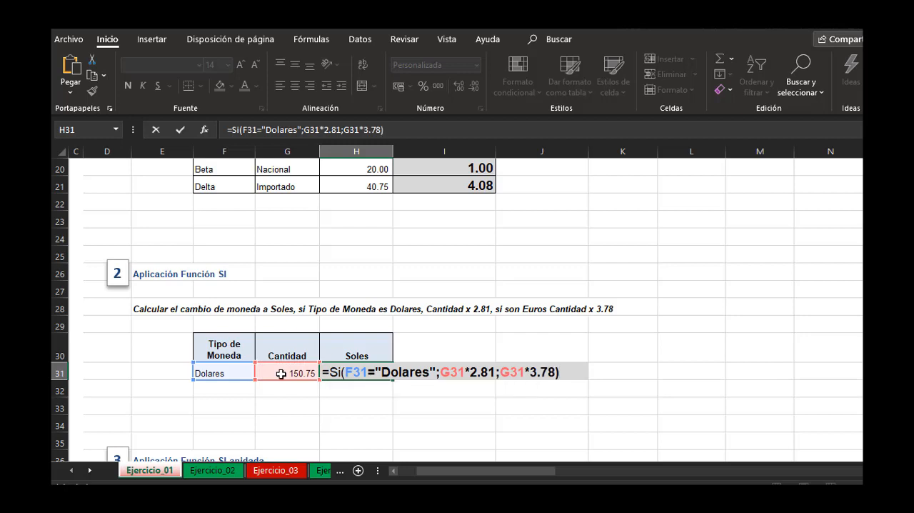
{"action": "key", "text": "Return"}
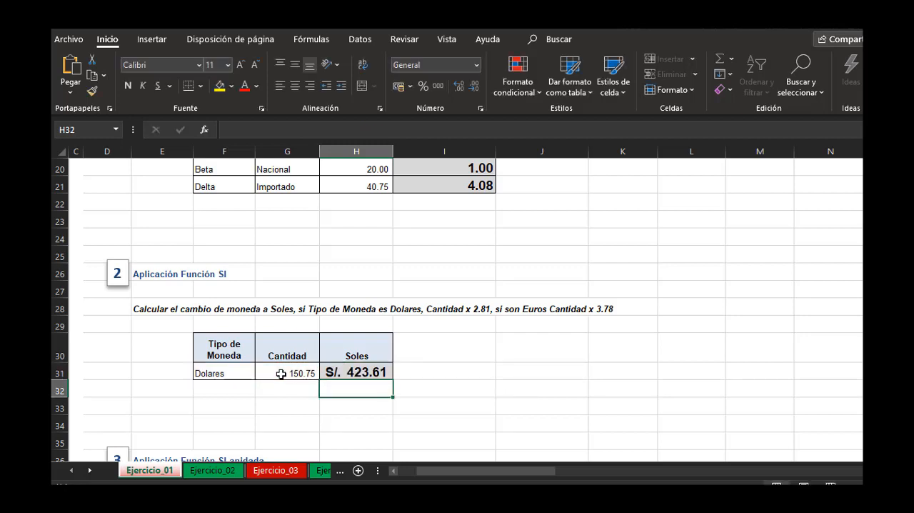
{"action": "left_click", "coordinate": [368, 369]}
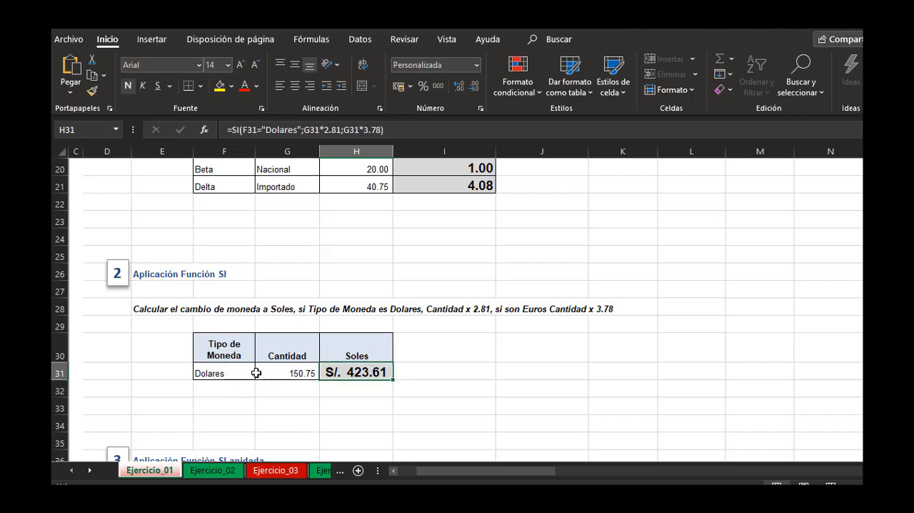
Change the Tipo de Moneda in F31 to Euros to test the Soles conversion formula.
{"action": "left_click", "coordinate": [233, 382]}
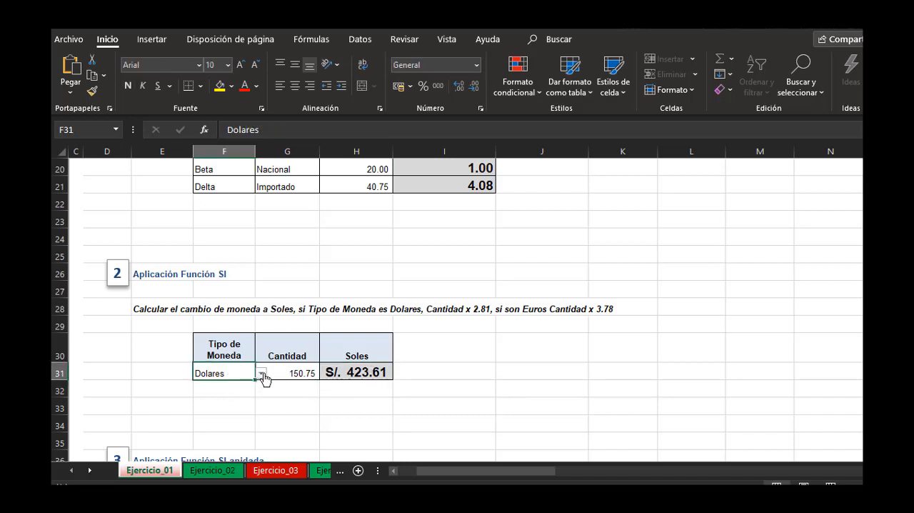
{"action": "left_click", "coordinate": [261, 372]}
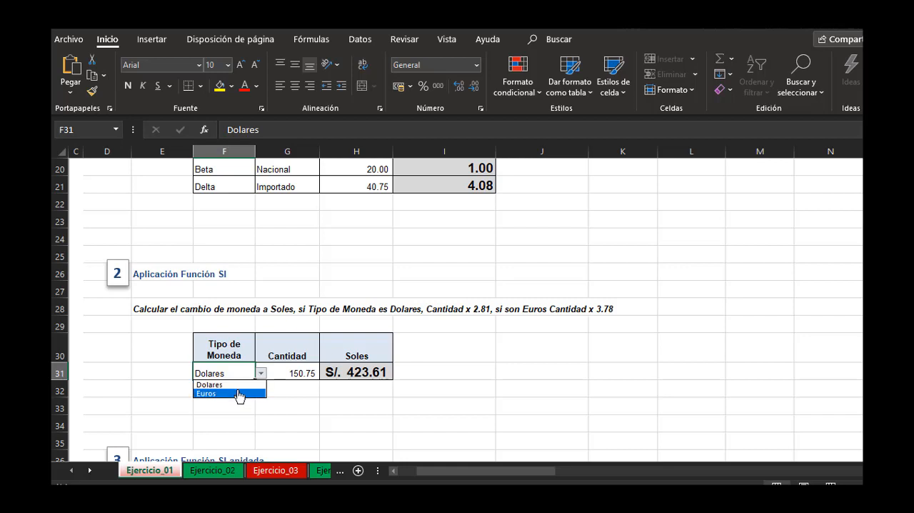
{"action": "left_click", "coordinate": [239, 393]}
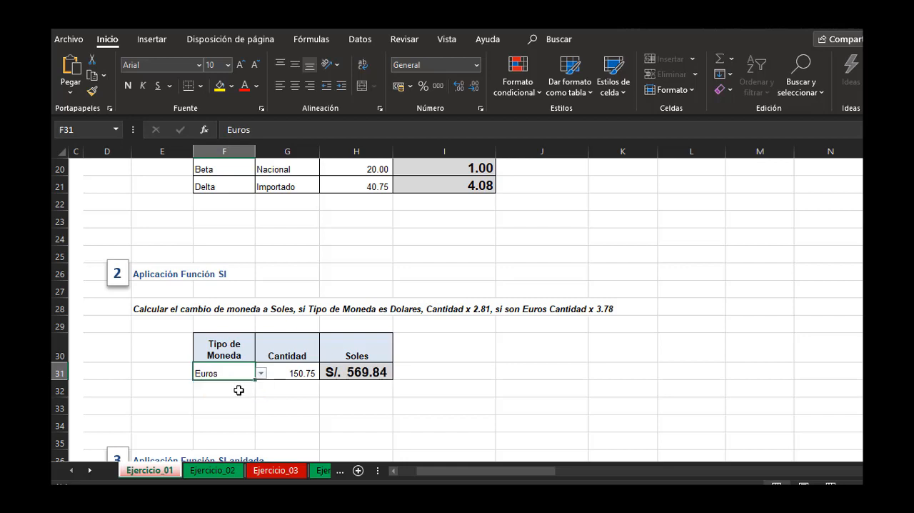
{"action": "left_click", "coordinate": [294, 373]}
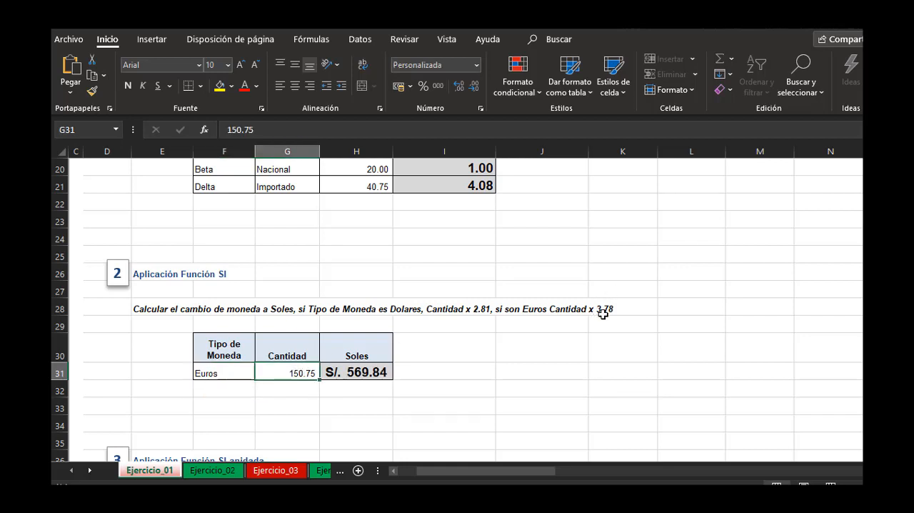
Set the Tipo de Moneda in F31 back to Dolares and check the conversion against the 2.81 rate.
{"action": "left_click", "coordinate": [241, 371]}
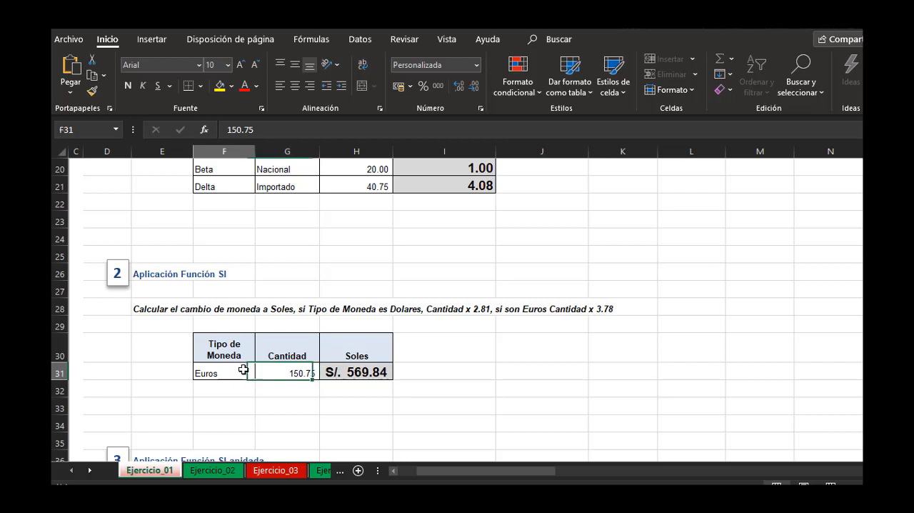
{"action": "left_click", "coordinate": [262, 373]}
{"action": "left_click", "coordinate": [250, 386]}
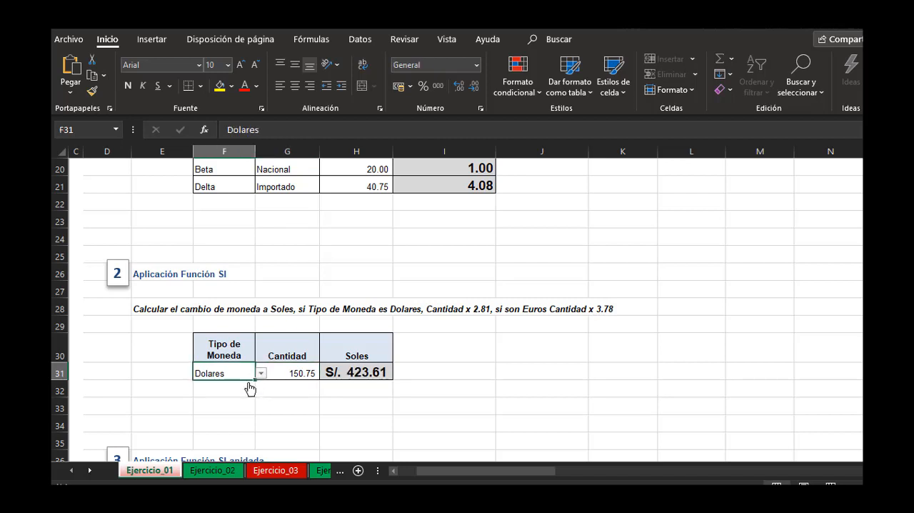
{"action": "left_click", "coordinate": [297, 367]}
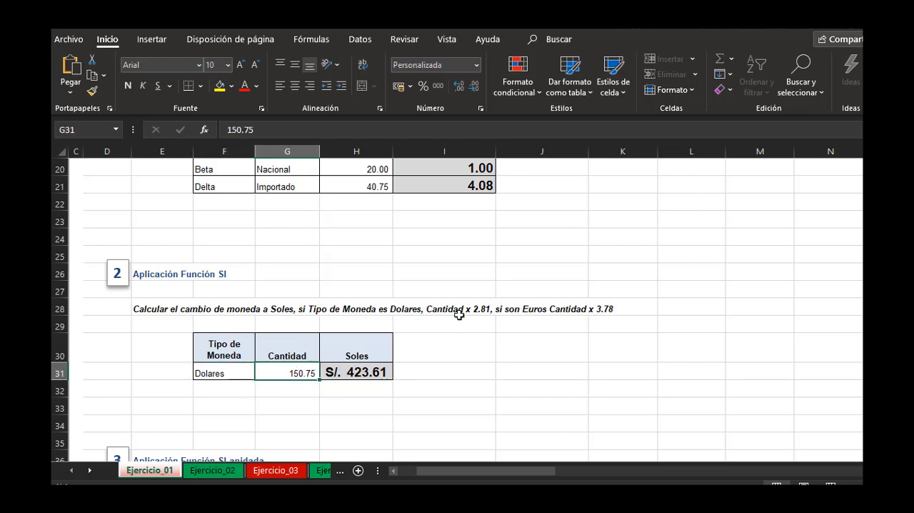
{"action": "left_click", "coordinate": [533, 368]}
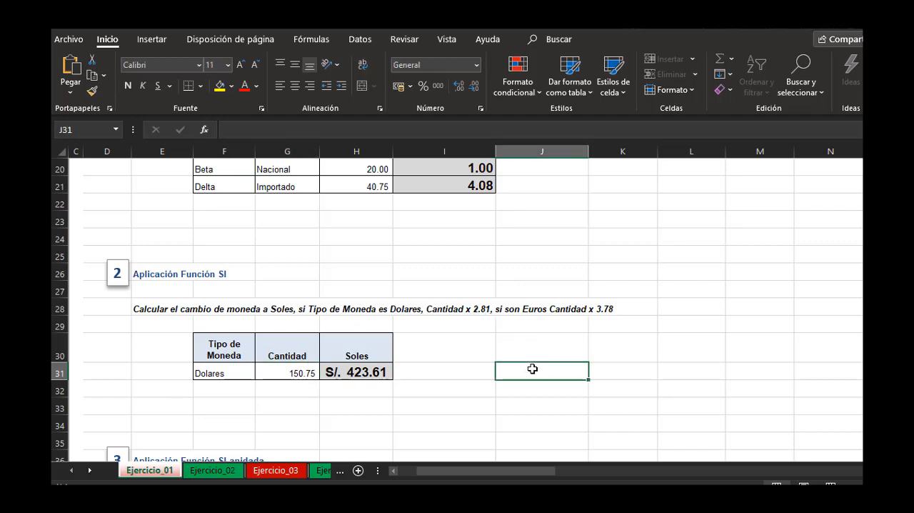
Examine exercise 3's nested SI layout and the reference table that assigns a Precio to each Cantidad range.
{"action": "scroll", "coordinate": [533, 367], "scroll_direction": "down", "scroll_amount": 2}
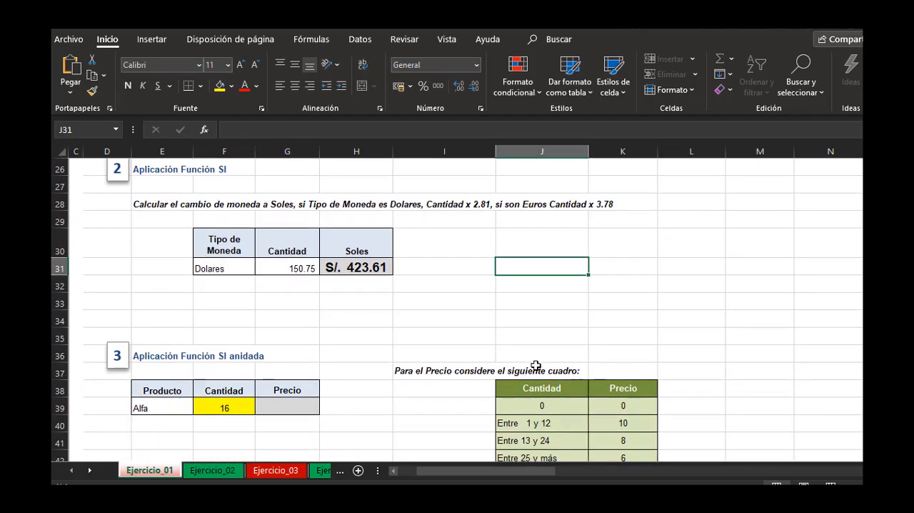
{"action": "scroll", "coordinate": [536, 365], "scroll_direction": "down", "scroll_amount": 1}
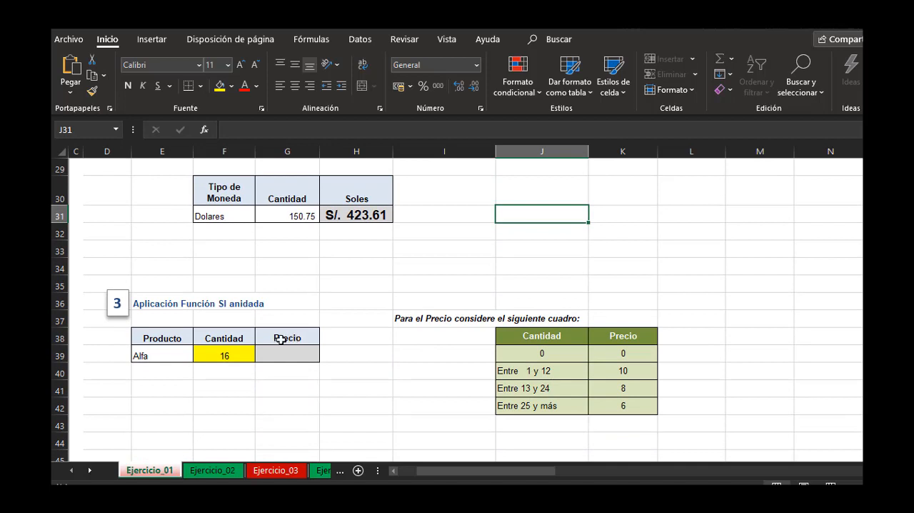
{"action": "left_click", "coordinate": [469, 382]}
{"action": "left_click", "coordinate": [344, 357]}
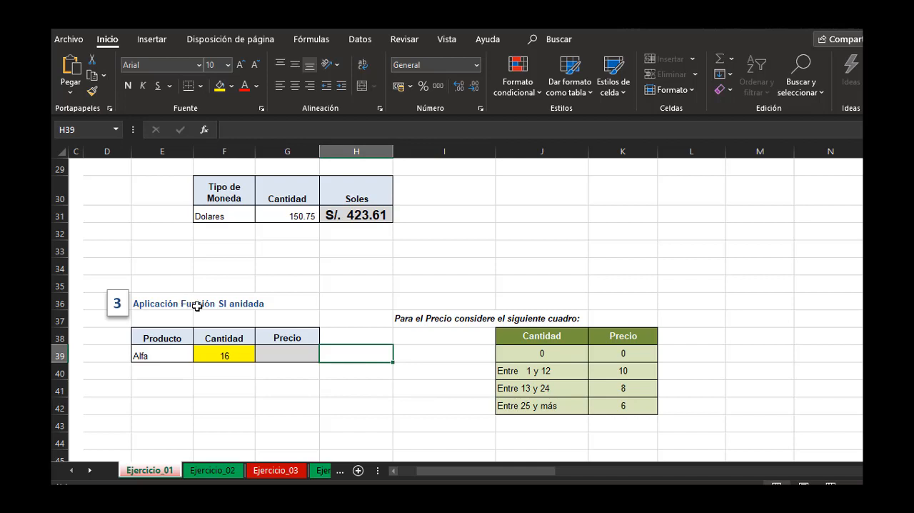
{"action": "left_click", "coordinate": [488, 282]}
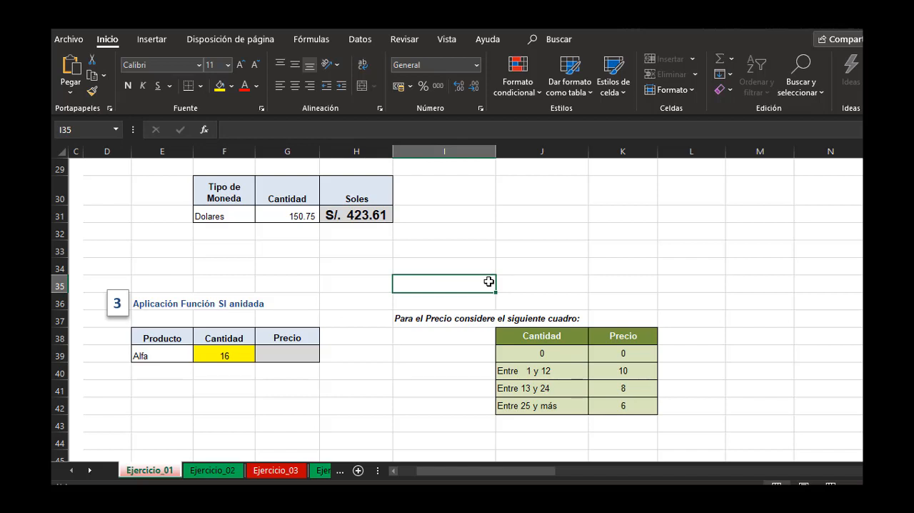
{"action": "left_click", "coordinate": [297, 354]}
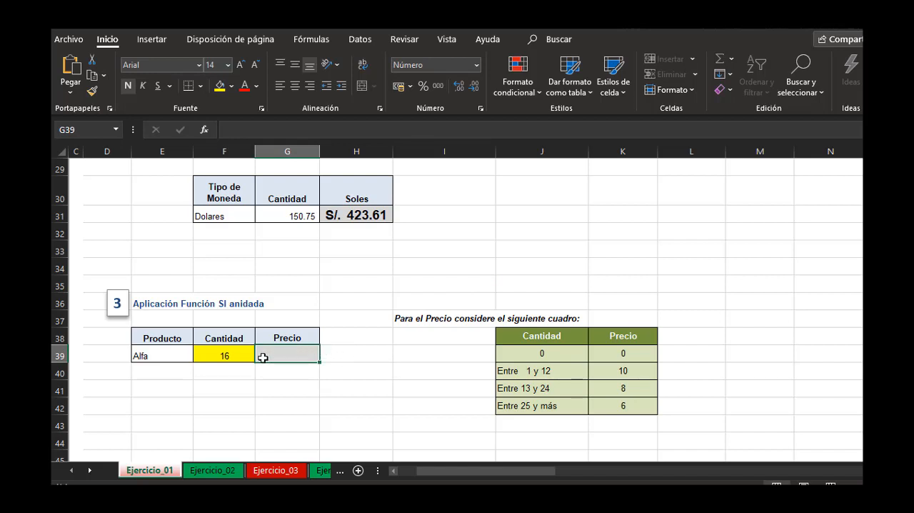
{"action": "left_click_drag", "start_coordinate": [533, 339], "coordinate": [622, 404]}
{"action": "left_click", "coordinate": [417, 371]}
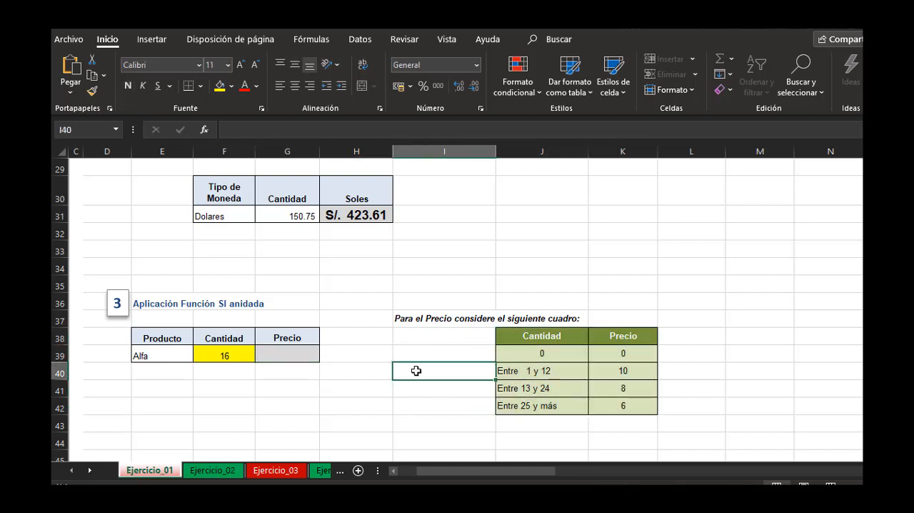
{"action": "left_click", "coordinate": [222, 354]}
{"action": "left_click", "coordinate": [545, 373]}
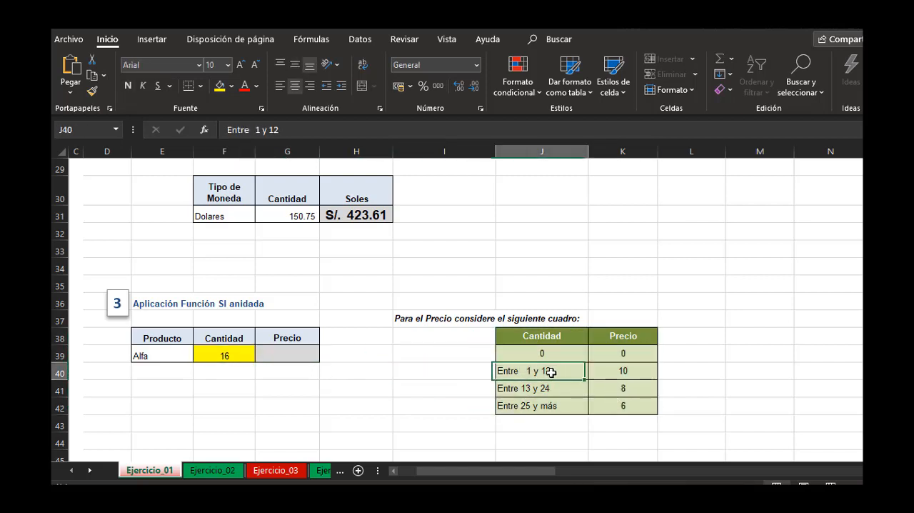
{"action": "left_click", "coordinate": [637, 371]}
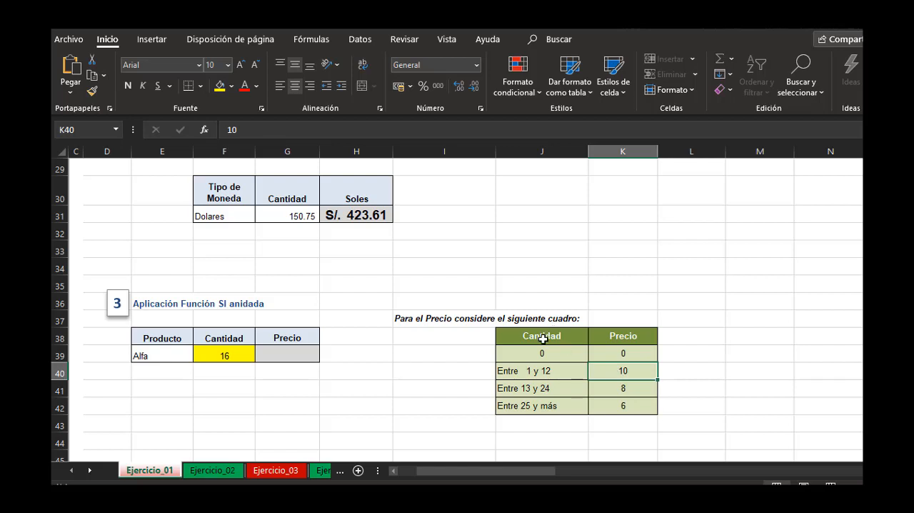
{"action": "left_click", "coordinate": [555, 390]}
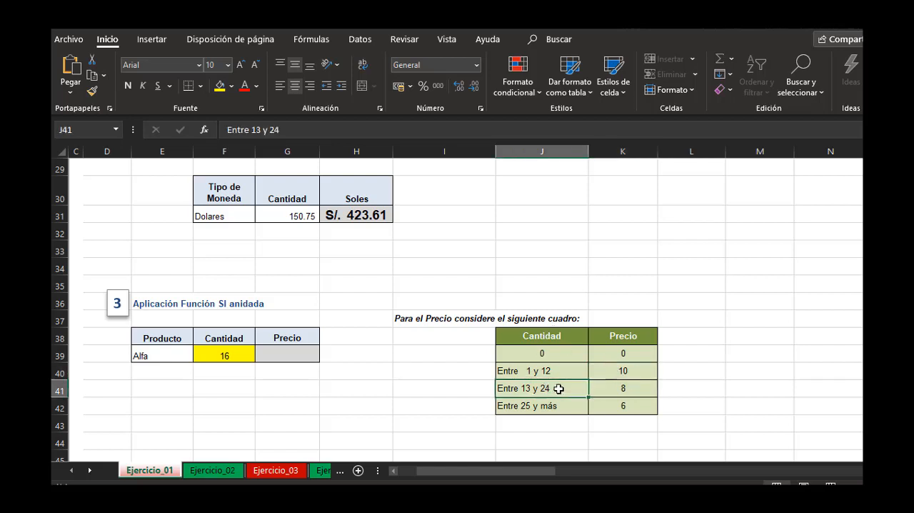
{"action": "left_click", "coordinate": [628, 395]}
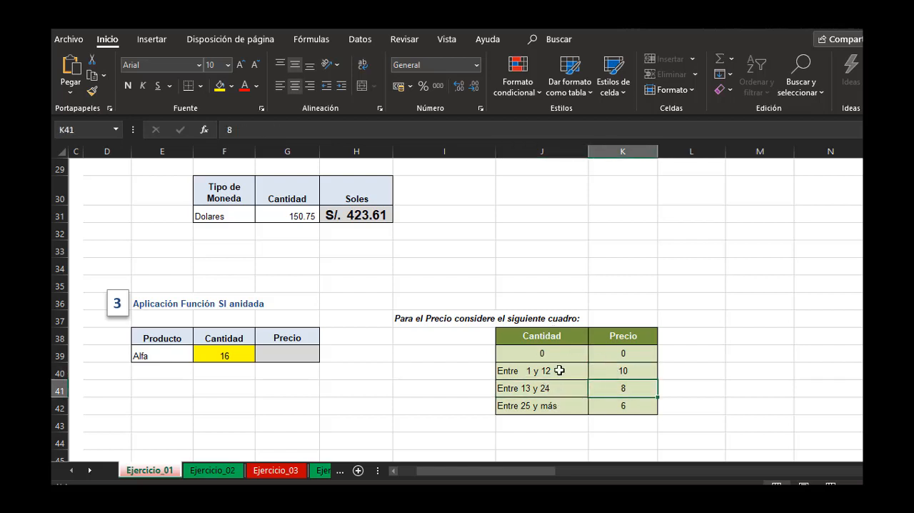
{"action": "left_click", "coordinate": [571, 406]}
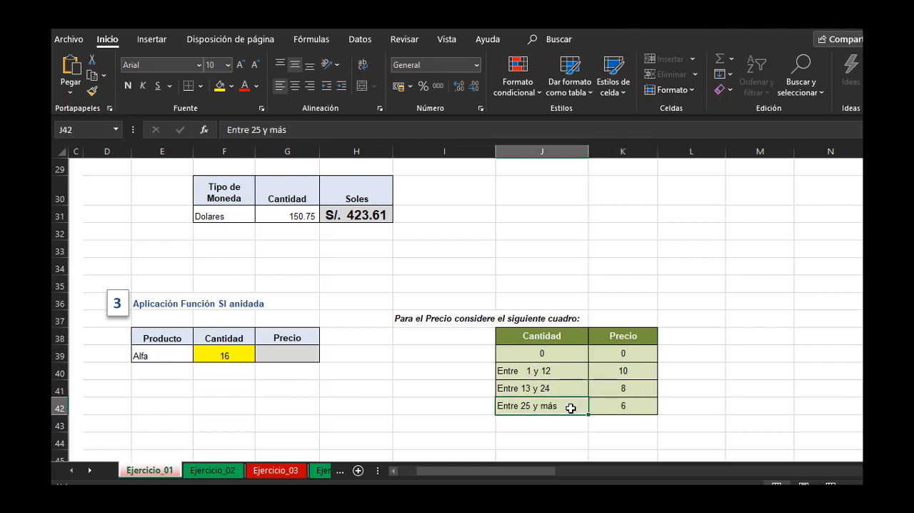
{"action": "left_click", "coordinate": [626, 407]}
Start an SI formula in exercise 3's Precio cell G39 with a Y test whose first condition is F39>=1.
{"action": "left_click", "coordinate": [314, 352]}
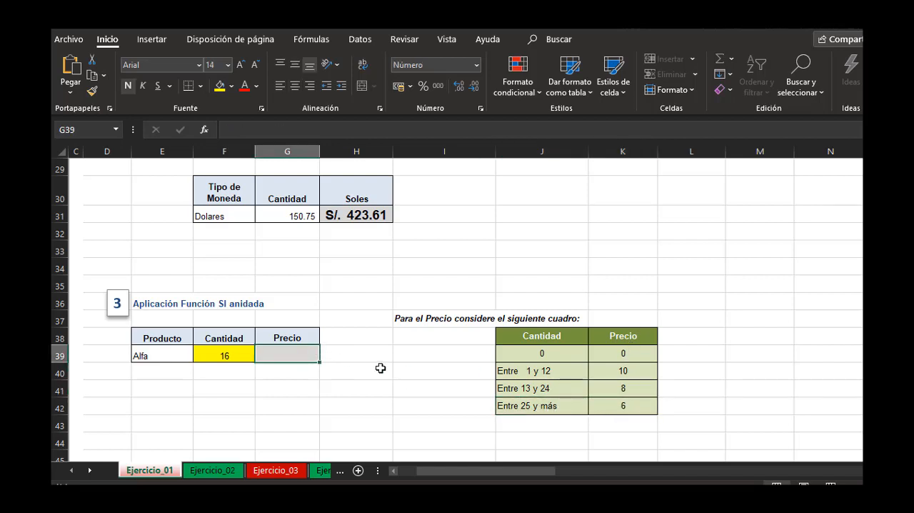
{"action": "type", "text": "="}
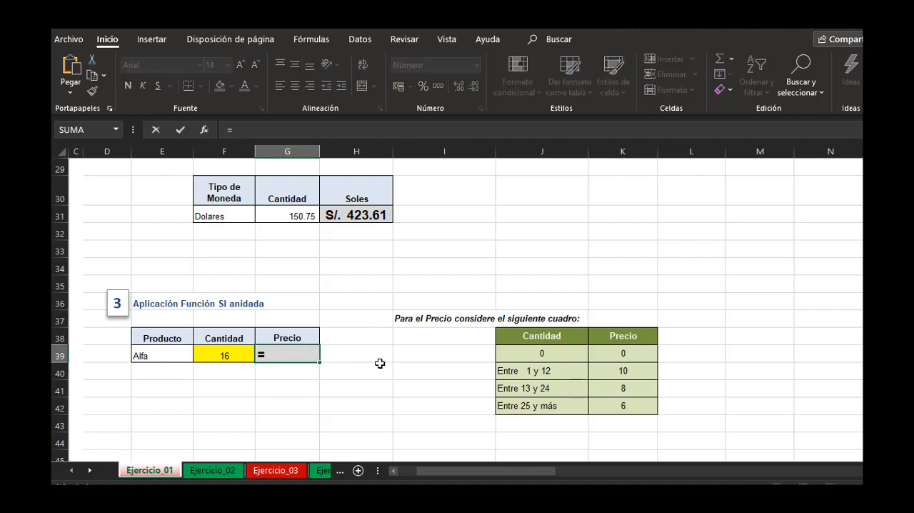
{"action": "type", "text": "si("}
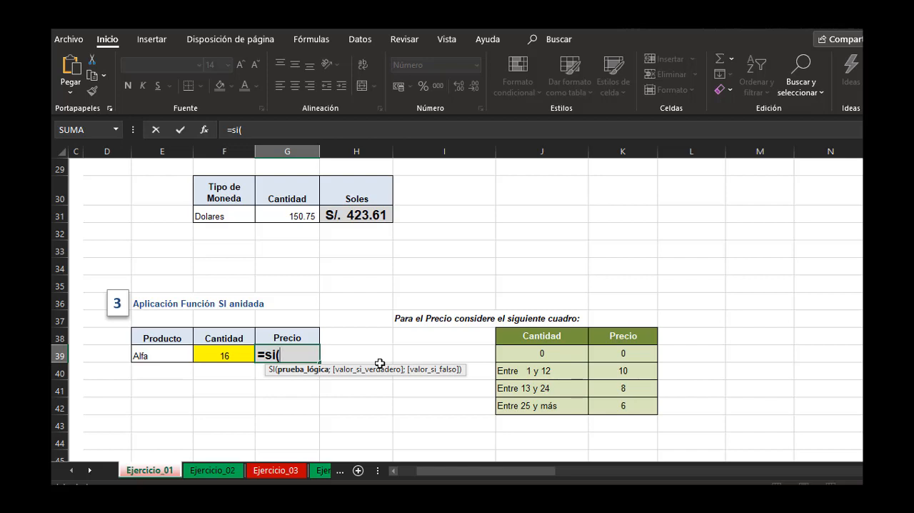
{"action": "type", "text": "y("}
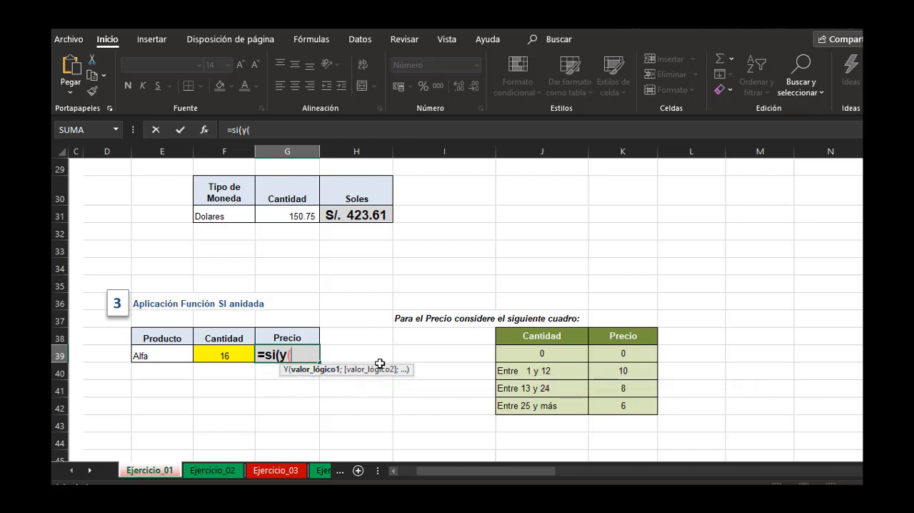
{"action": "left_click", "coordinate": [243, 351]}
{"action": "type", "text": ">"}
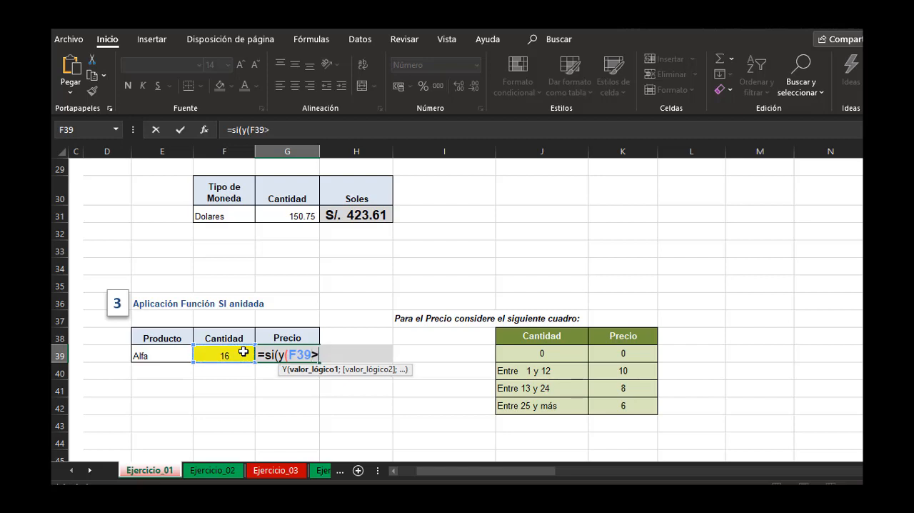
{"action": "type", "text": "=1;"}
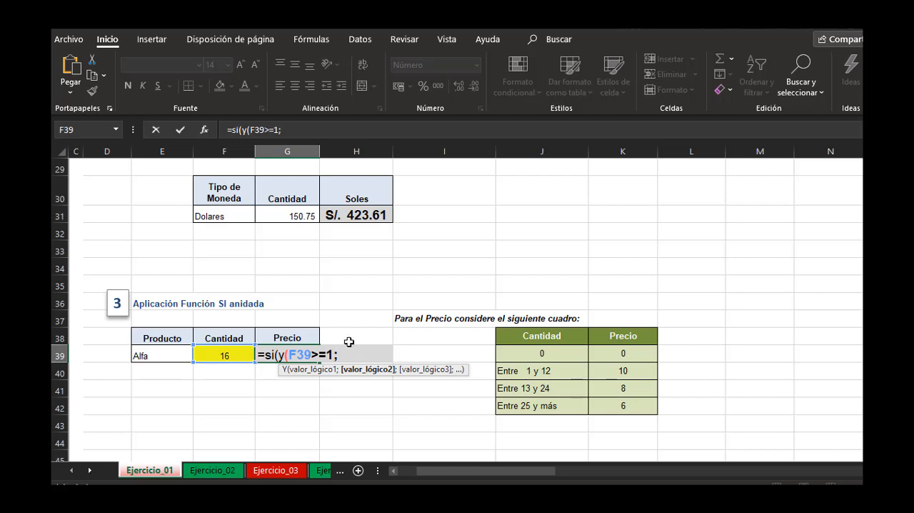
Complete the Y test in G39 with F39<=12 and give 10 as the value if true.
{"action": "left_click", "coordinate": [221, 354]}
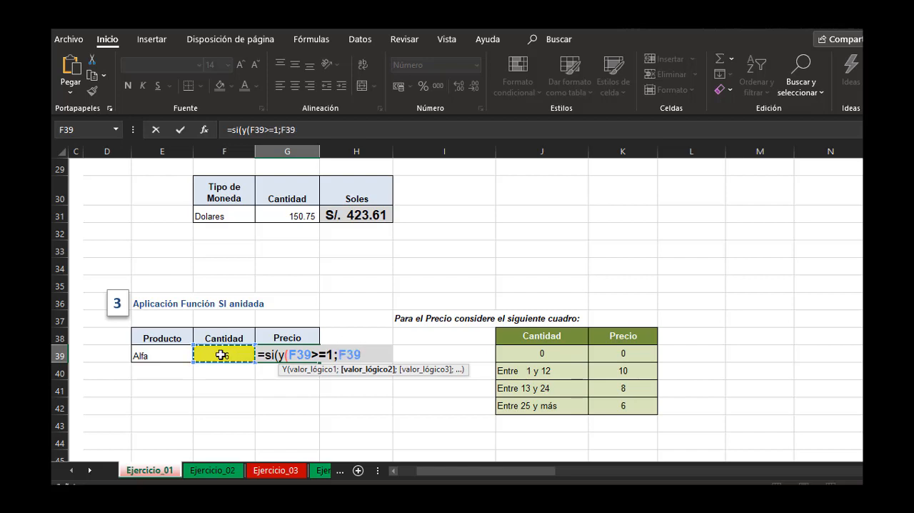
{"action": "type", "text": "<=12"}
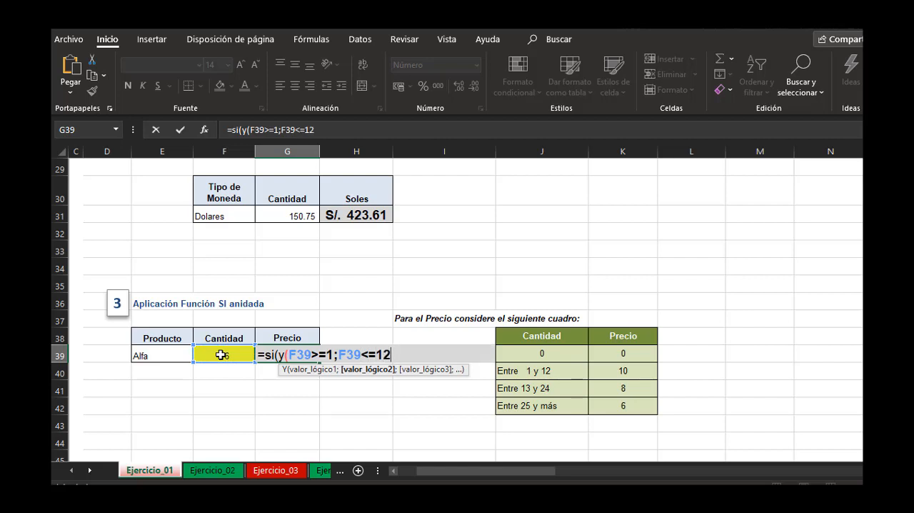
{"action": "type", "text": ")"}
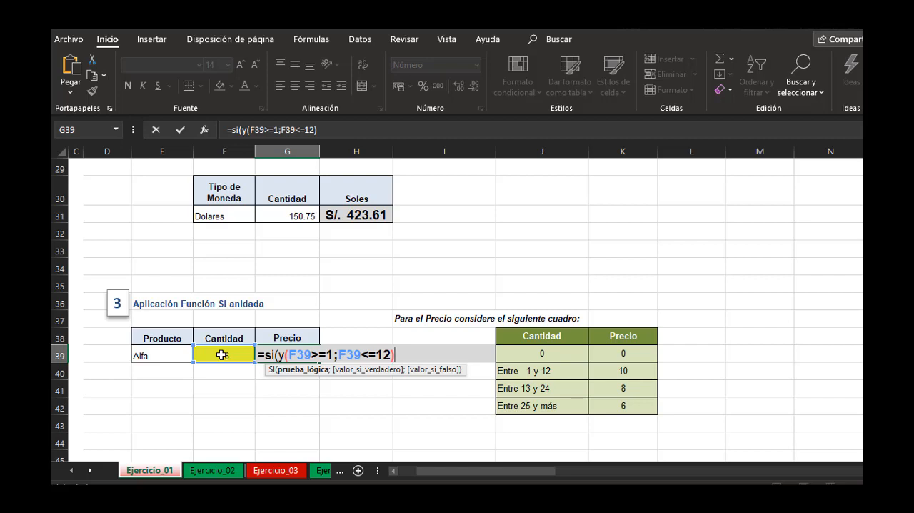
{"action": "type", "text": ";"}
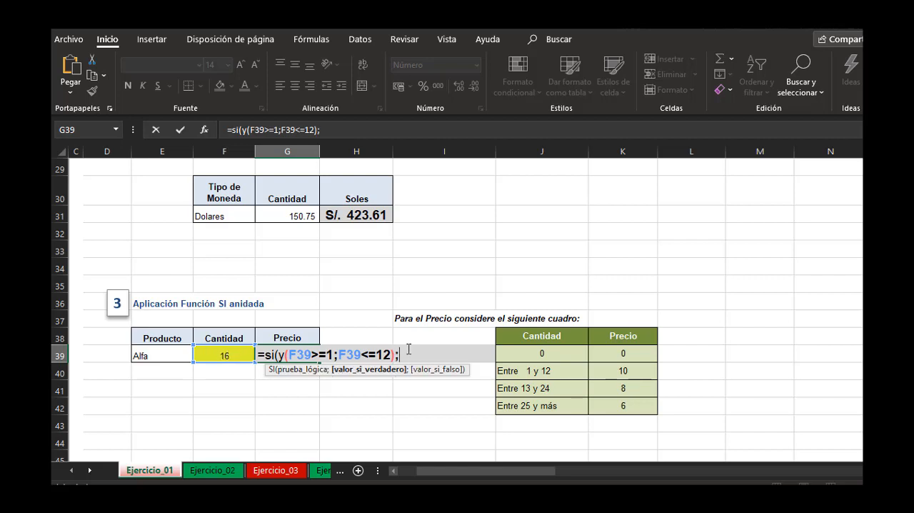
{"action": "type", "text": "10;"}
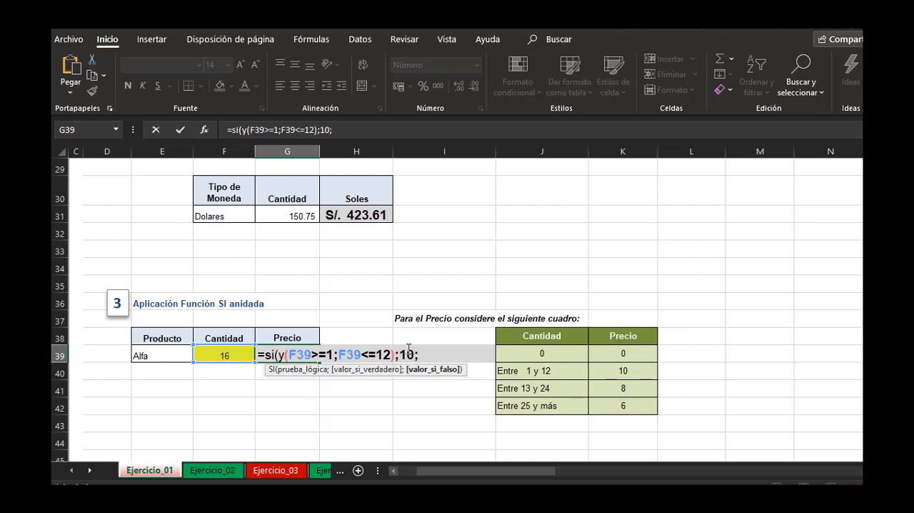
{"action": "type", "text": "si("}
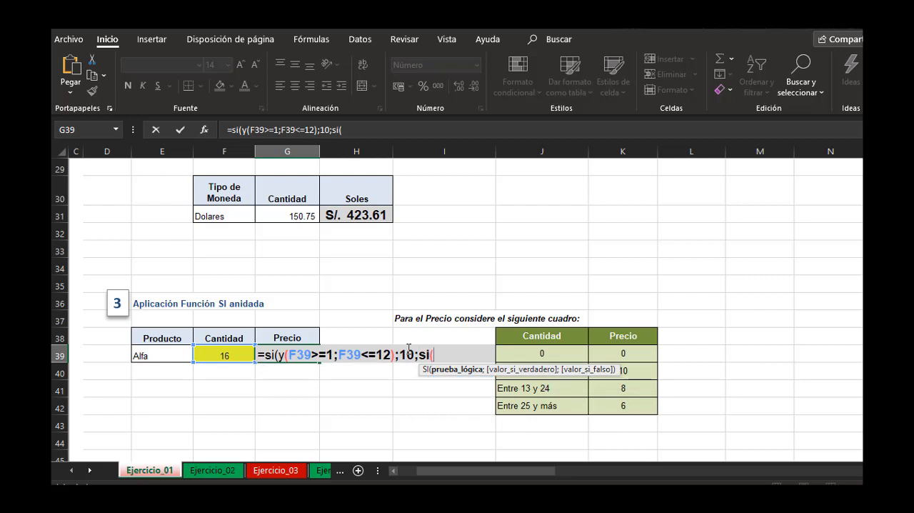
{"action": "type", "text": "y("}
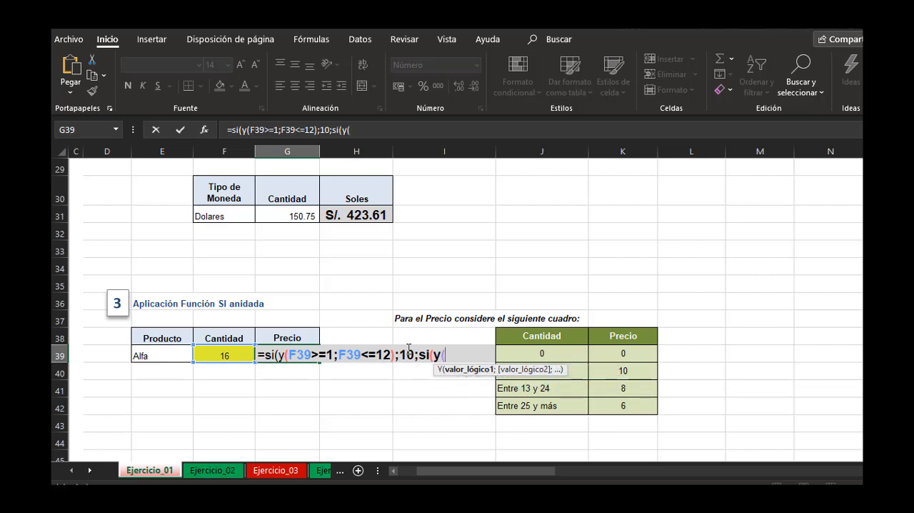
Nest a second SI in G39's value if false, with a Y test whose first condition is F39>=13.
{"action": "left_click", "coordinate": [361, 124]}
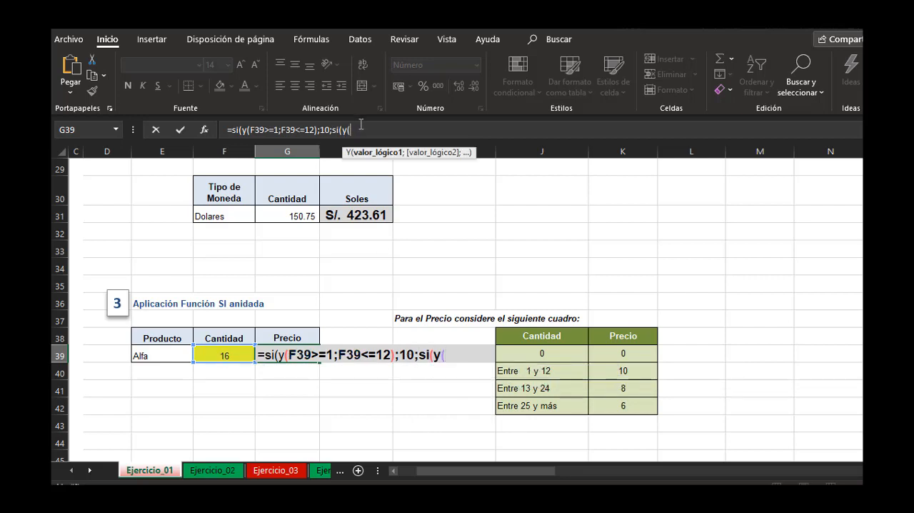
{"action": "left_click", "coordinate": [218, 355]}
{"action": "type", "text": ">"}
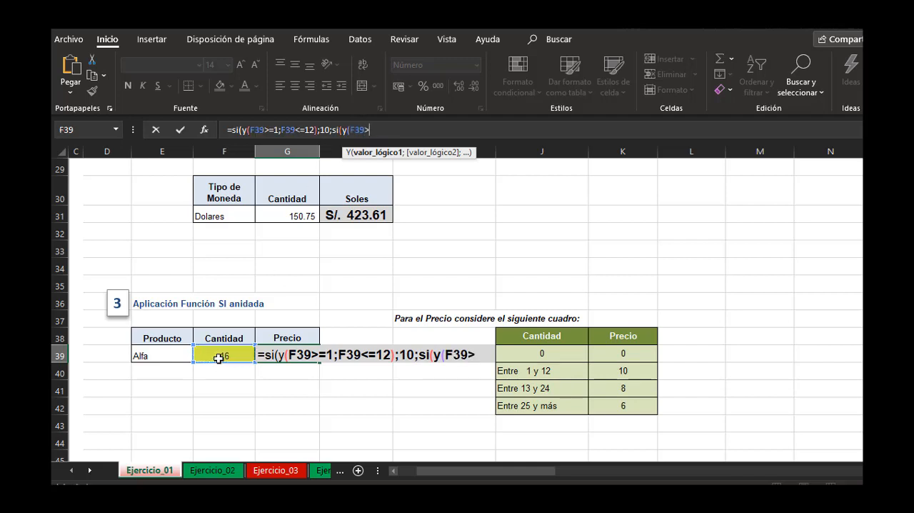
{"action": "type", "text": "=13;"}
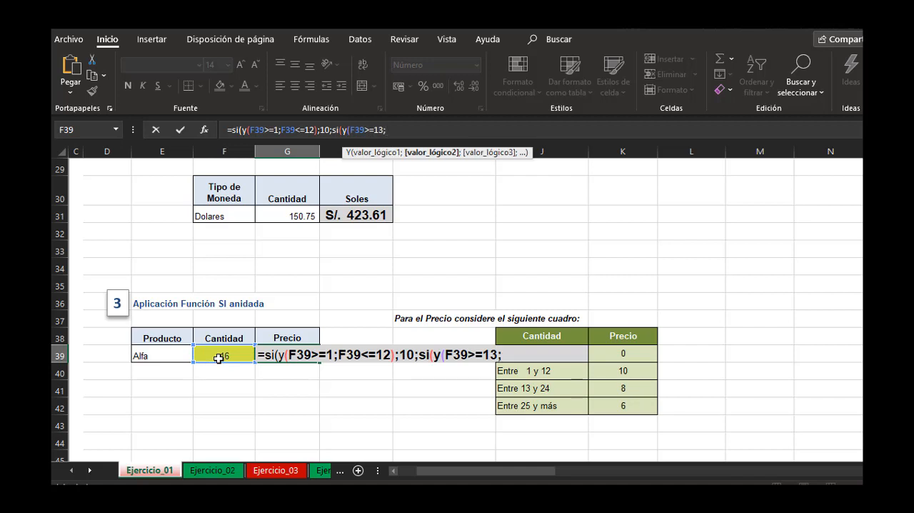
Complete the second Y test with F39<=24 and give 8 as its value if true.
{"action": "left_click", "coordinate": [218, 359]}
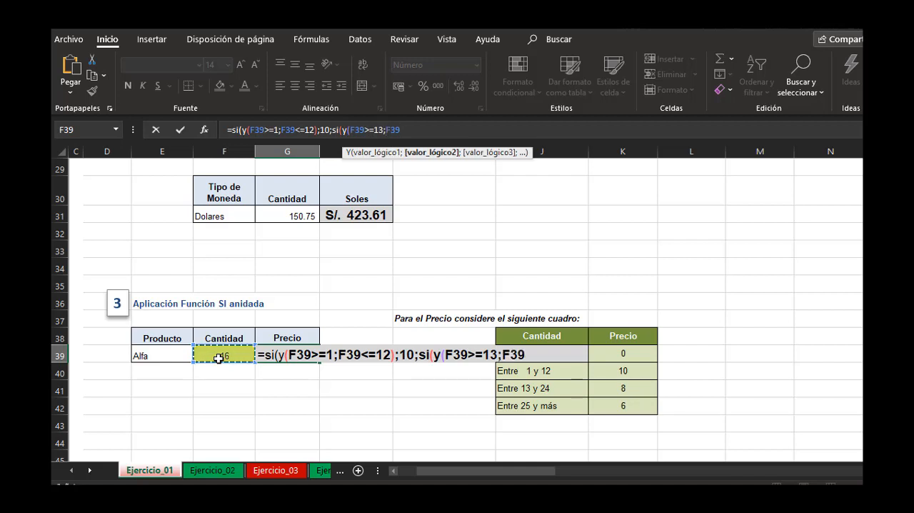
{"action": "type", "text": "<=24"}
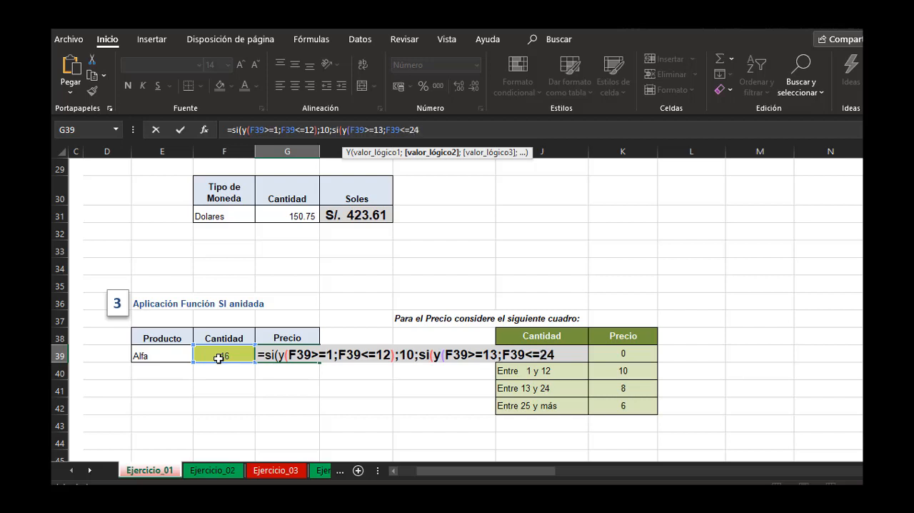
{"action": "type", "text": ");"}
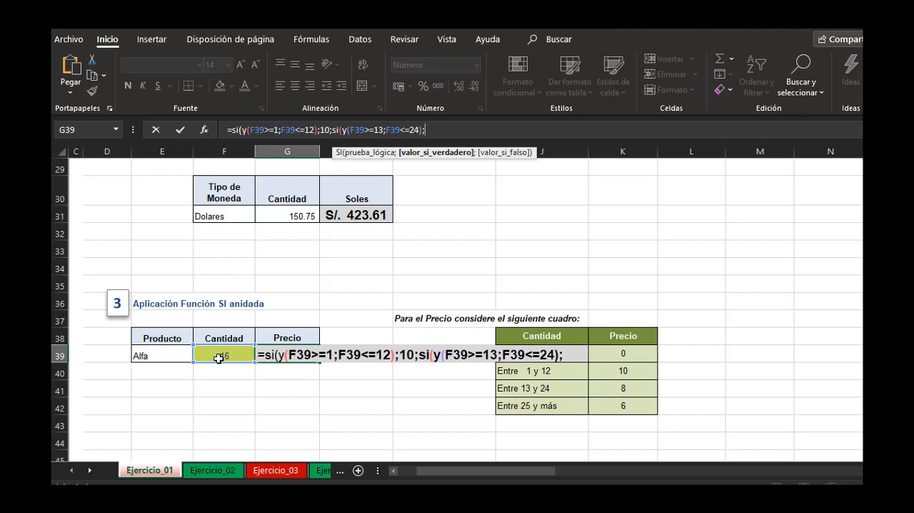
{"action": "type", "text": "8;"}
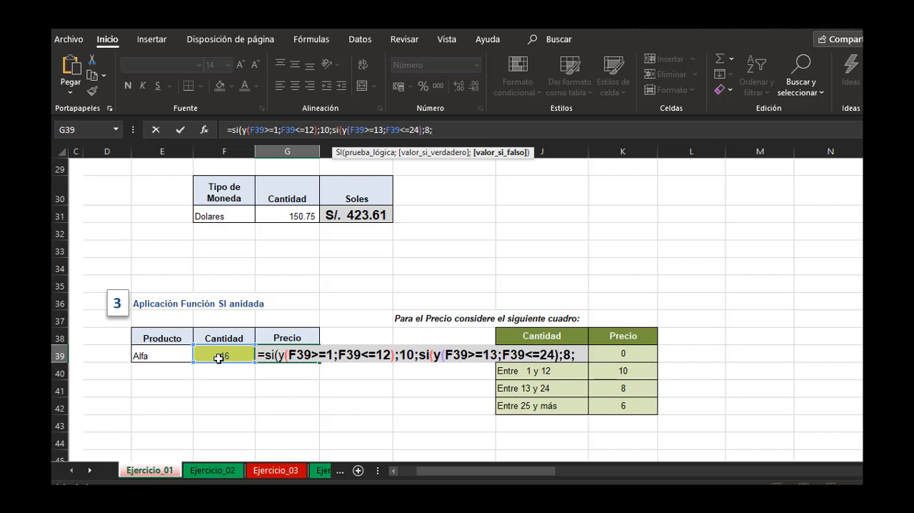
{"action": "type", "text": "si("}
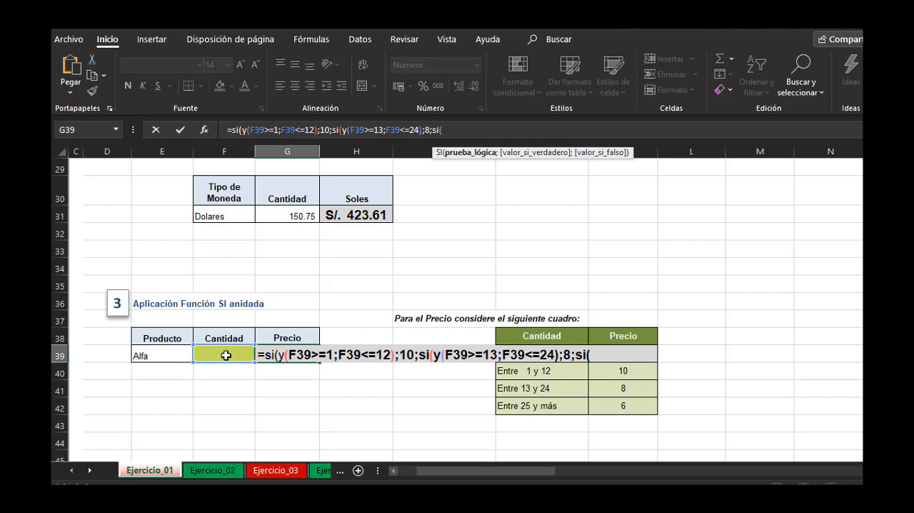
{"action": "type", "text": "y("}
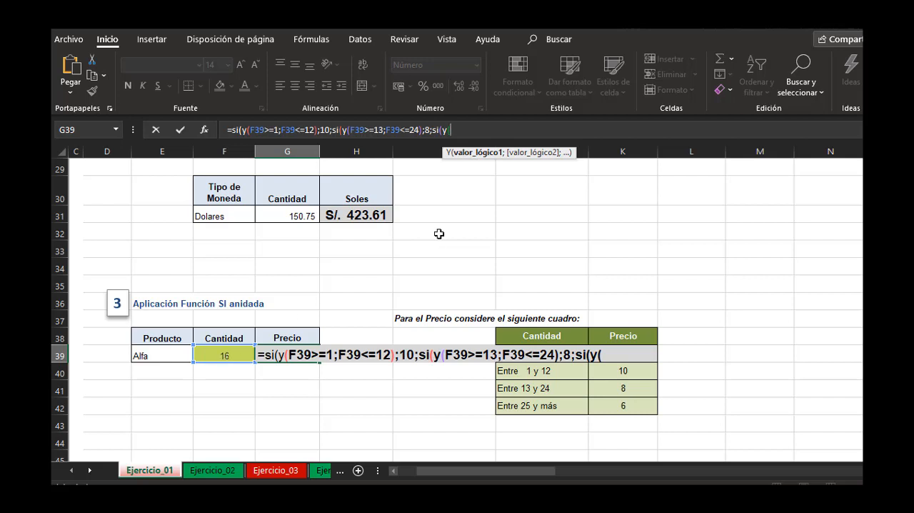
Nest a third SI in the formula with a Y test containing only the condition F39>=25.
{"action": "left_click", "coordinate": [216, 355]}
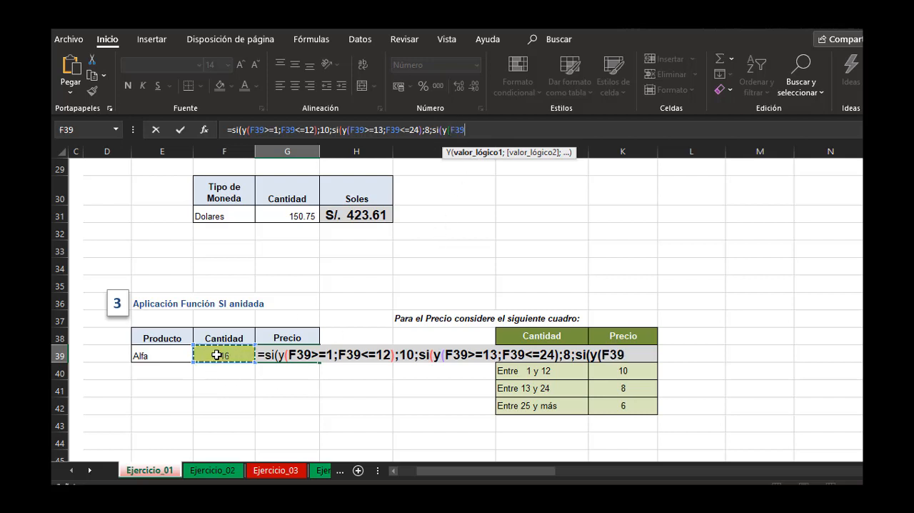
{"action": "type", "text": ">=25"}
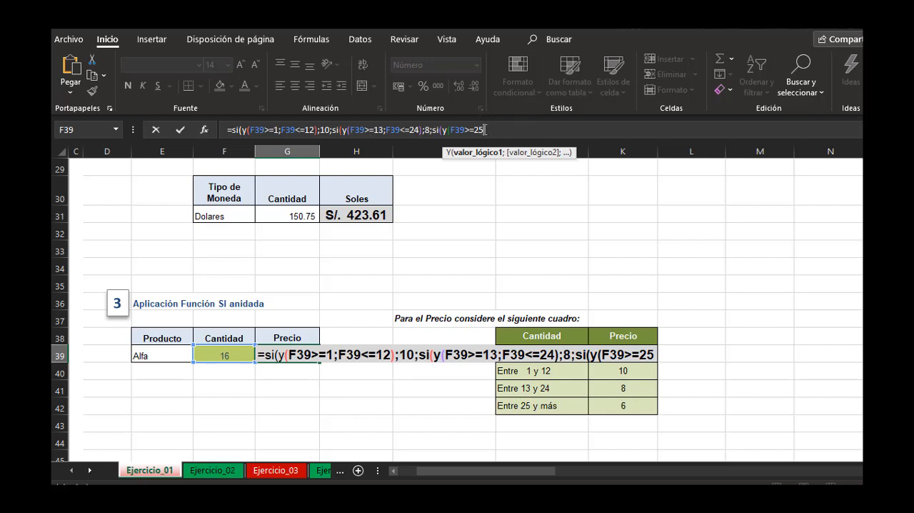
{"action": "type", "text": ")"}
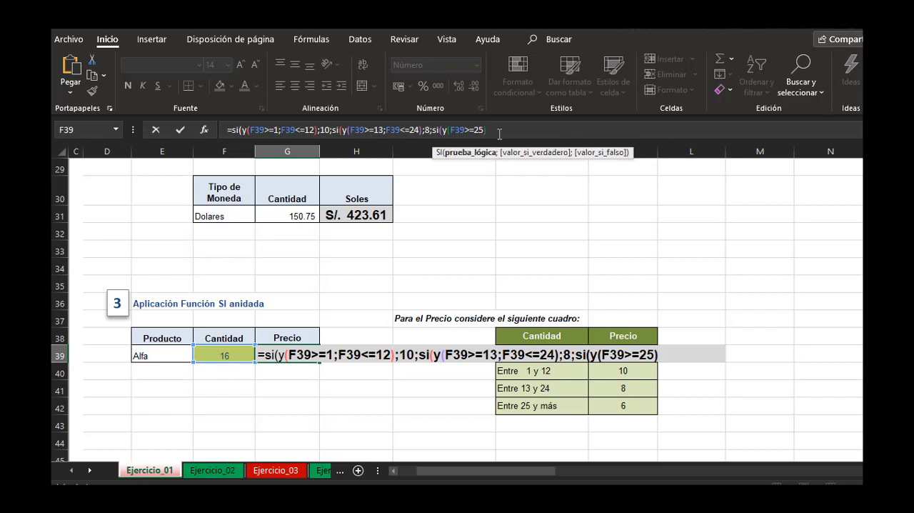
{"action": "type", "text": ";"}
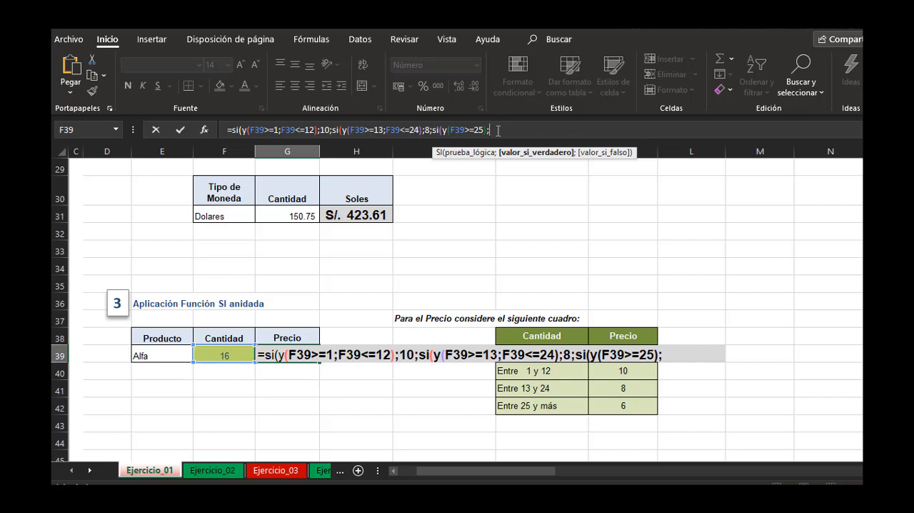
{"action": "type", "text": "6;"}
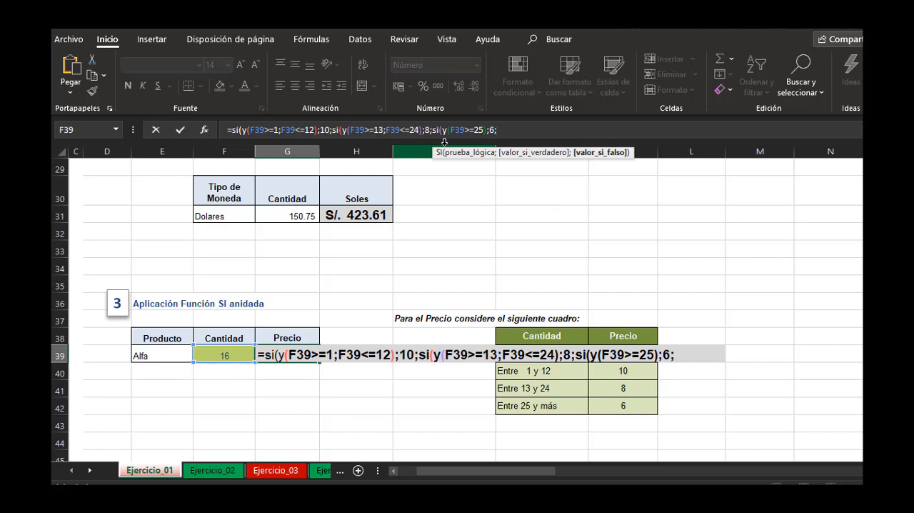
Give the third SI 6 if true and 0 if false, close all three functions and enter the formula in G39.
{"action": "type", "text": "0)))"}
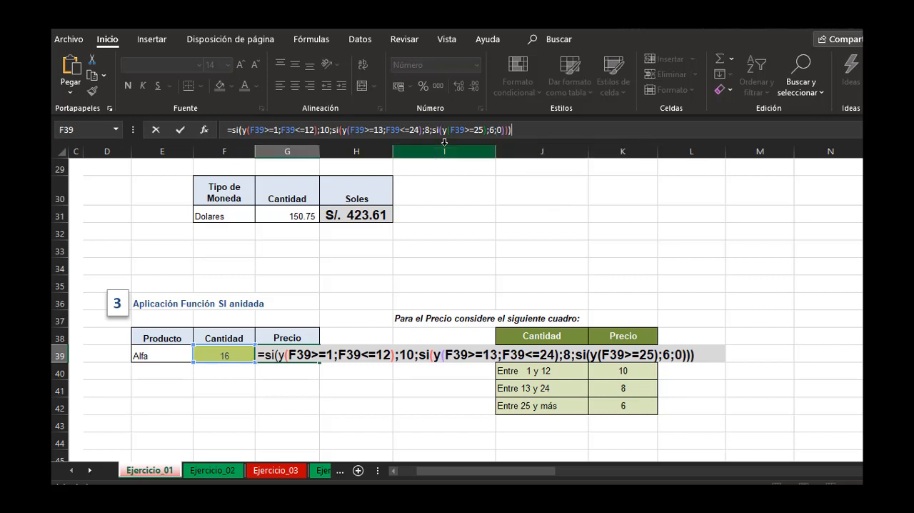
{"action": "key", "text": "Return"}
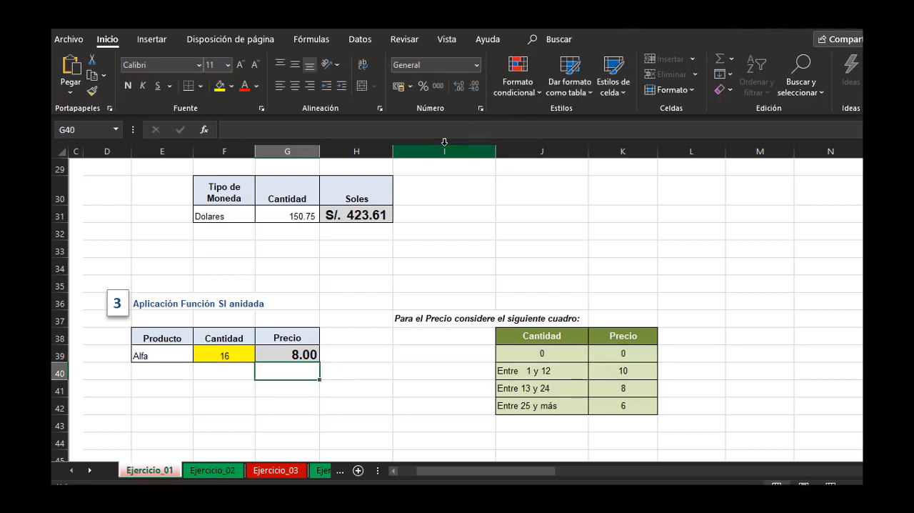
Compare the Precio for Cantidad 16 with the Entre 13 y 24 row of the reference table.
{"action": "left_click", "coordinate": [313, 352]}
{"action": "left_click", "coordinate": [514, 278]}
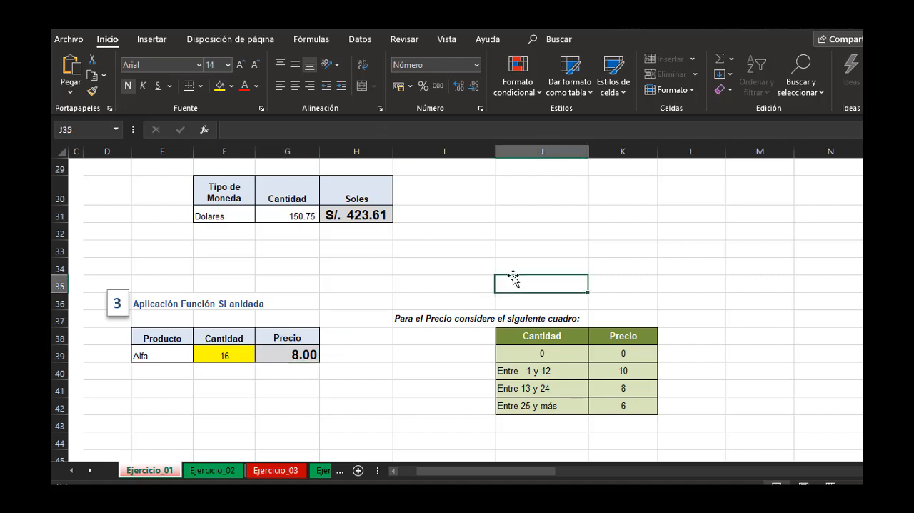
{"action": "left_click", "coordinate": [380, 372]}
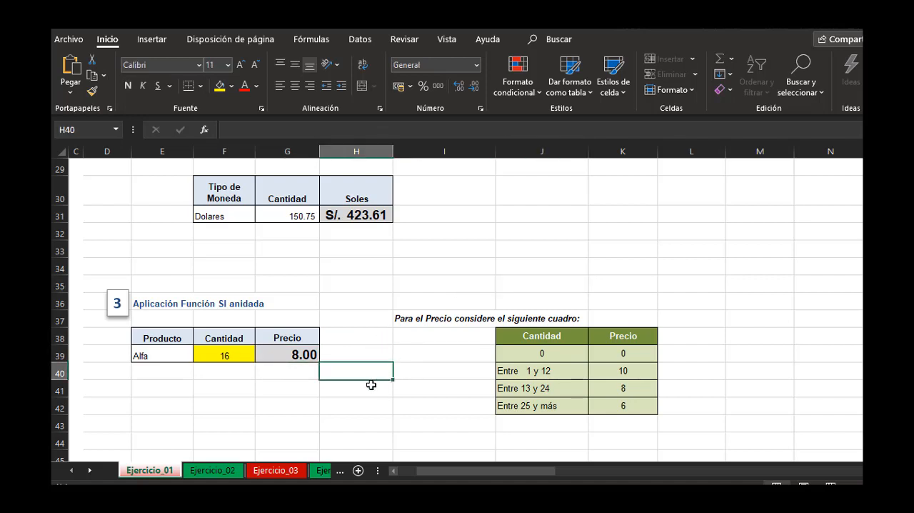
{"action": "left_click", "coordinate": [372, 388]}
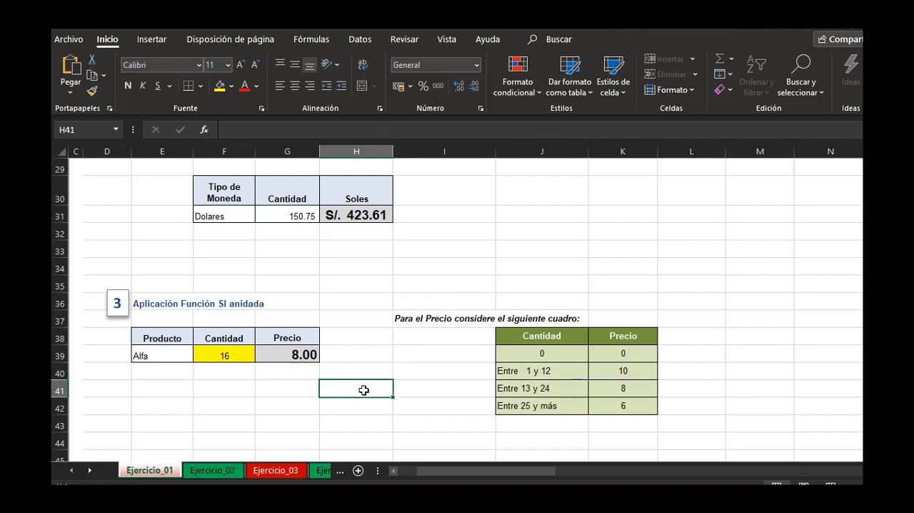
{"action": "left_click", "coordinate": [569, 245]}
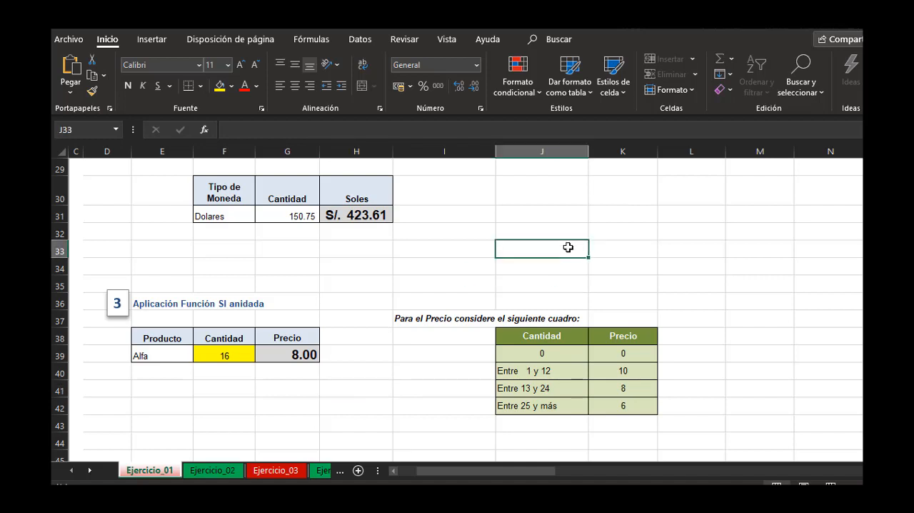
{"action": "left_click", "coordinate": [216, 353]}
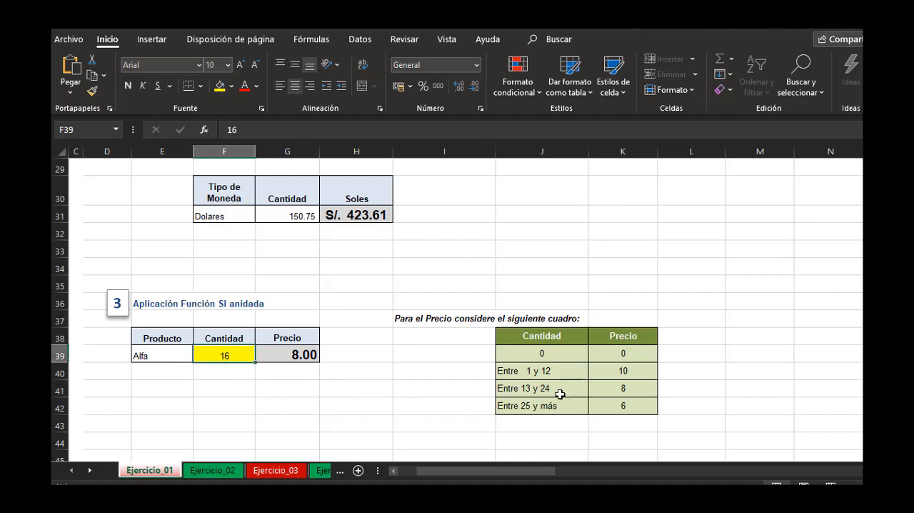
{"action": "left_click", "coordinate": [518, 390]}
{"action": "left_click_drag", "start_coordinate": [577, 390], "coordinate": [611, 386]}
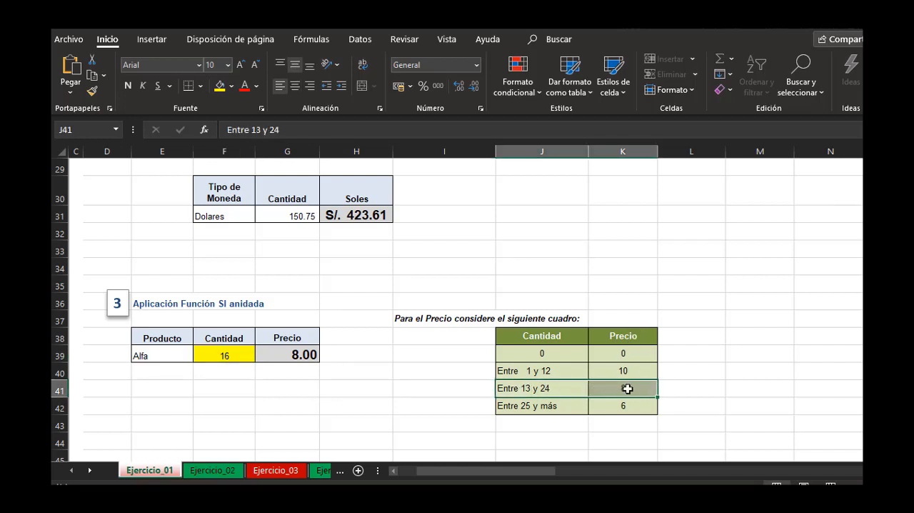
Test the formula with a Cantidad of 32 in F39 and compare the Precio with the Entre 25 y más row.
{"action": "left_click", "coordinate": [216, 356]}
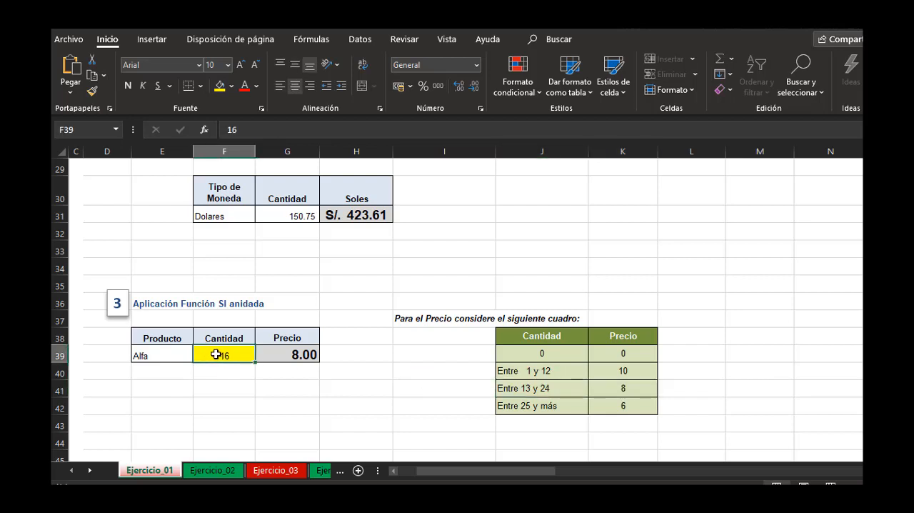
{"action": "type", "text": "32"}
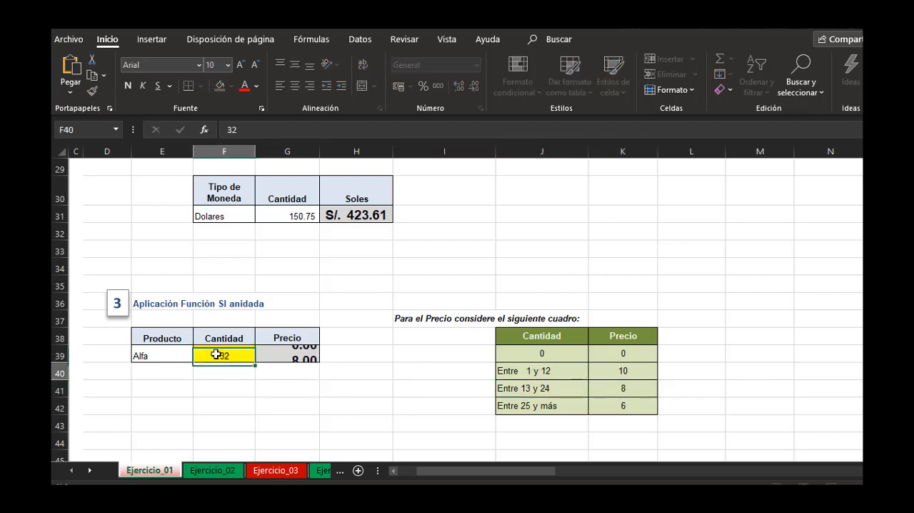
{"action": "key", "text": "Return"}
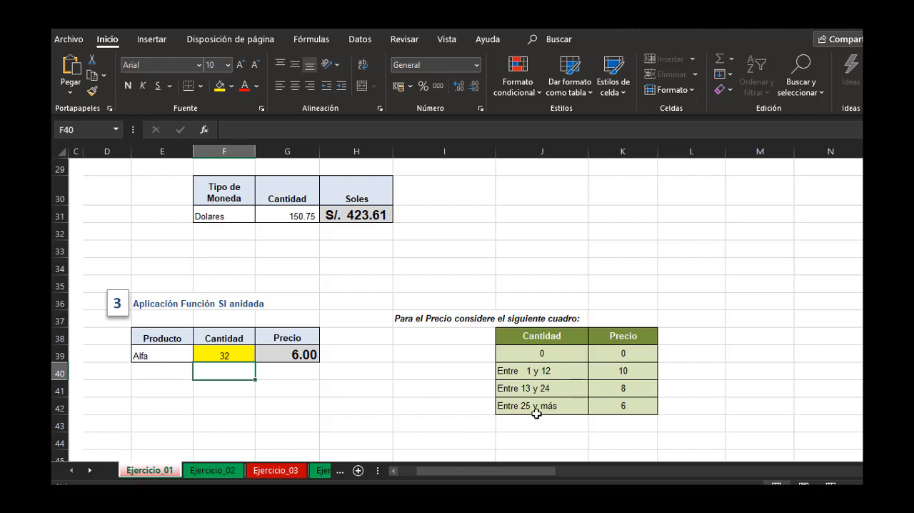
{"action": "left_click_drag", "start_coordinate": [559, 411], "coordinate": [608, 406]}
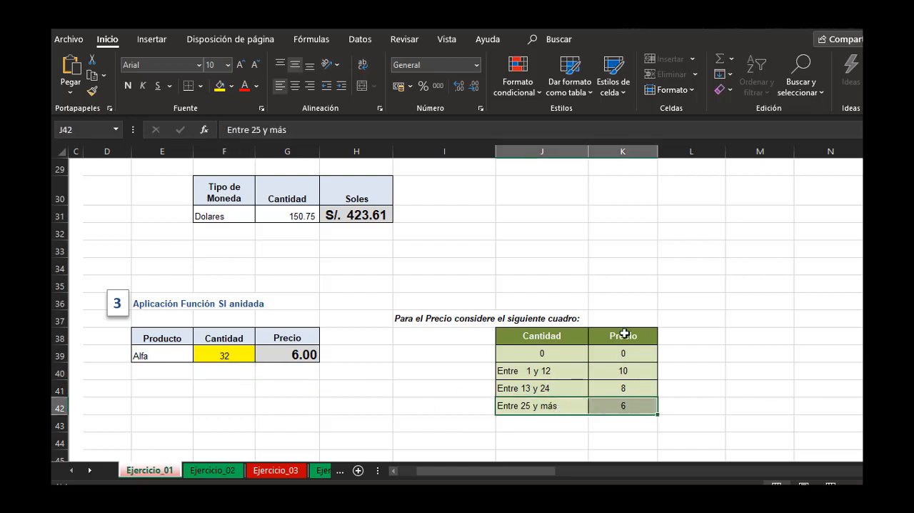
Test the price formula with a Cantidad of 5 in F39.
{"action": "left_click", "coordinate": [238, 350]}
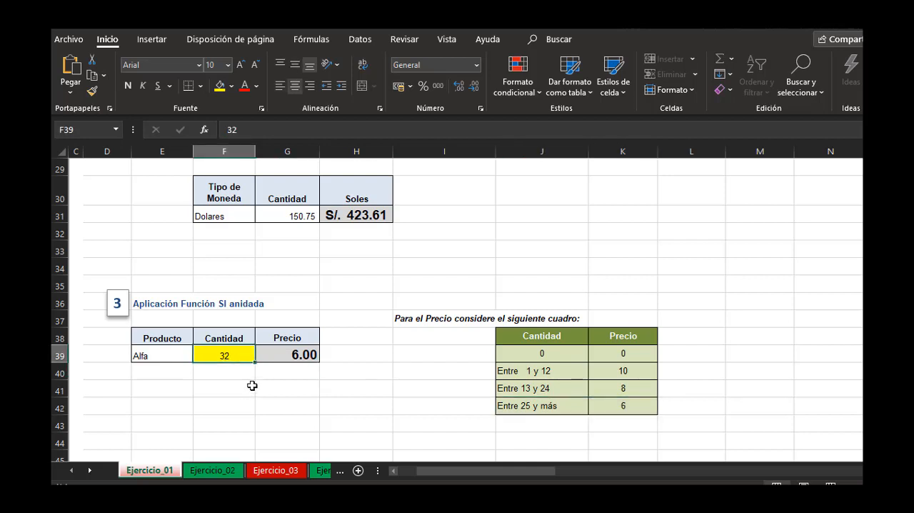
{"action": "type", "text": "5"}
{"action": "key", "text": "Return"}
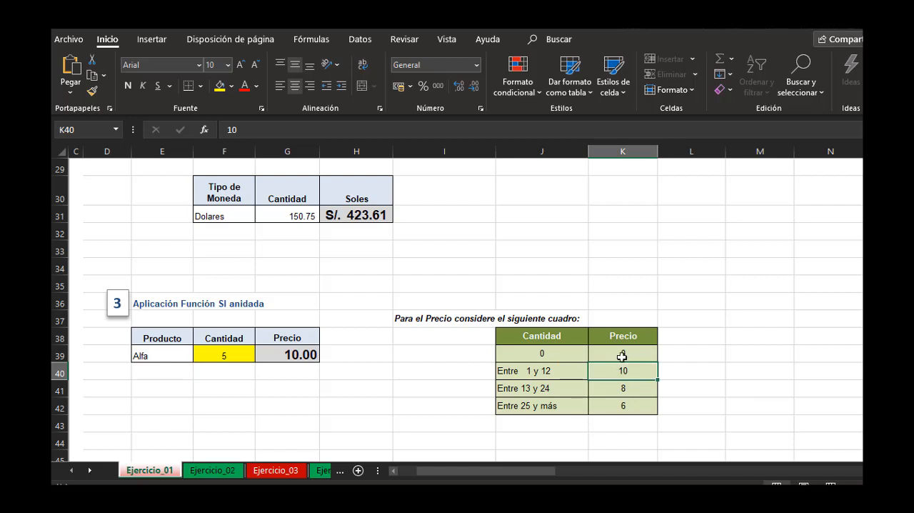
Test the formula with a Cantidad of 0 in F39 and compare the Precio with the reference table.
{"action": "left_click", "coordinate": [226, 355]}
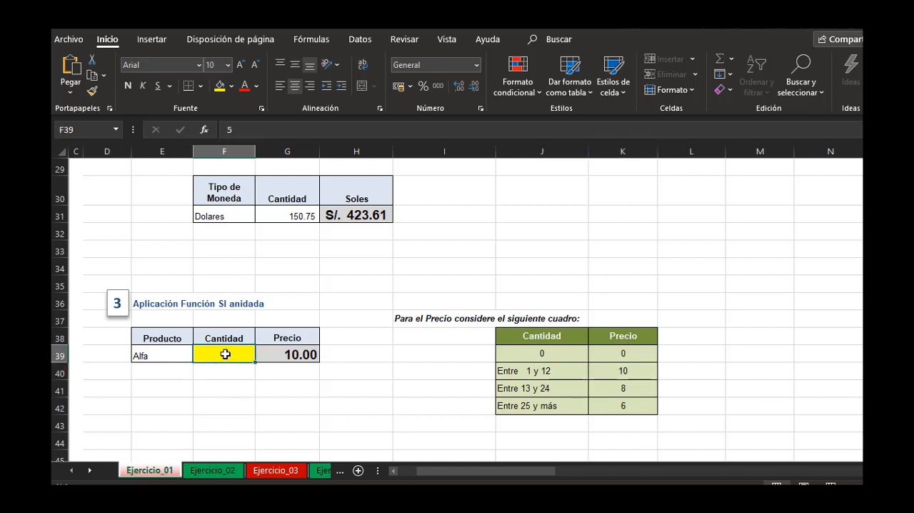
{"action": "key", "text": "BackSpace"}
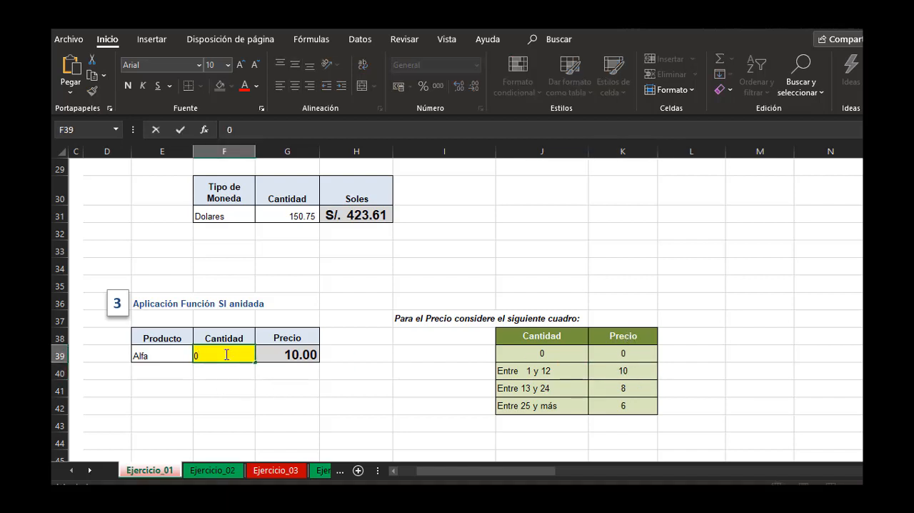
{"action": "key", "text": "Return"}
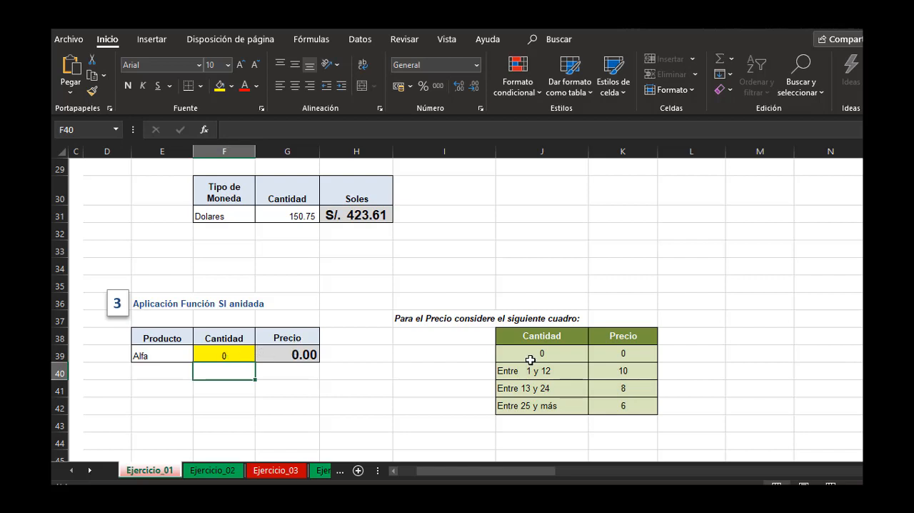
{"action": "left_click_drag", "start_coordinate": [547, 370], "coordinate": [634, 412]}
{"action": "left_click", "coordinate": [316, 390]}
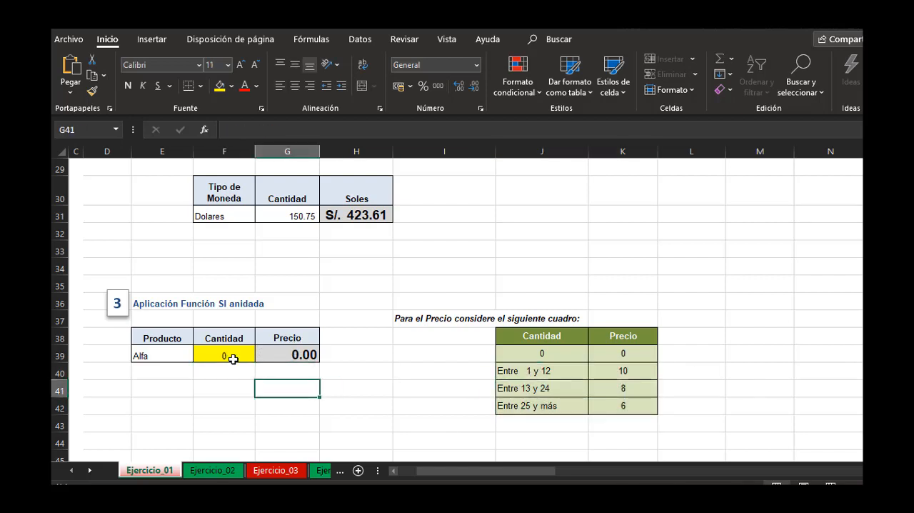
Set the Cantidad in F39 back to 16.
{"action": "left_click", "coordinate": [232, 357]}
{"action": "type", "text": "16"}
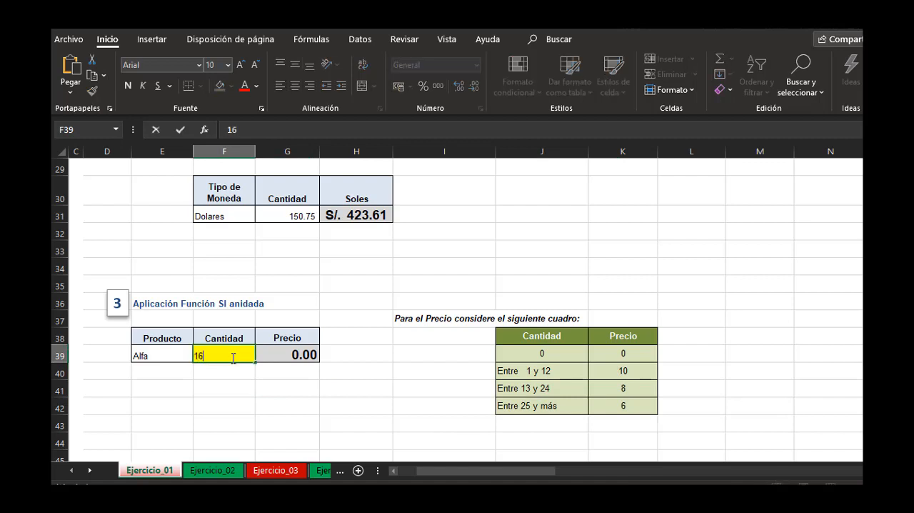
{"action": "key", "text": "Return"}
{"action": "left_click", "coordinate": [356, 391]}
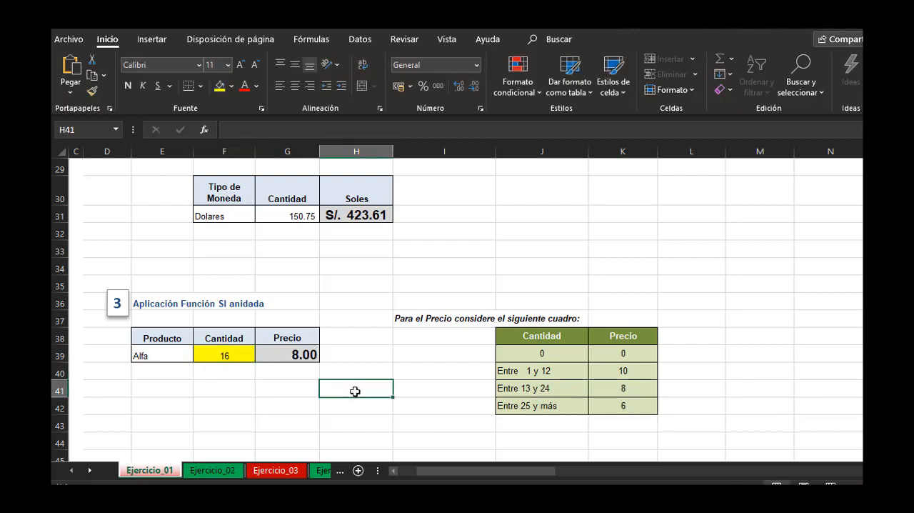
Go to exercise 4 and examine the Promedio values in H49:H52 that the Observación depends on.
{"action": "left_click", "coordinate": [379, 406]}
{"action": "scroll", "coordinate": [379, 407], "scroll_direction": "down", "scroll_amount": 6}
{"action": "left_click", "coordinate": [505, 343]}
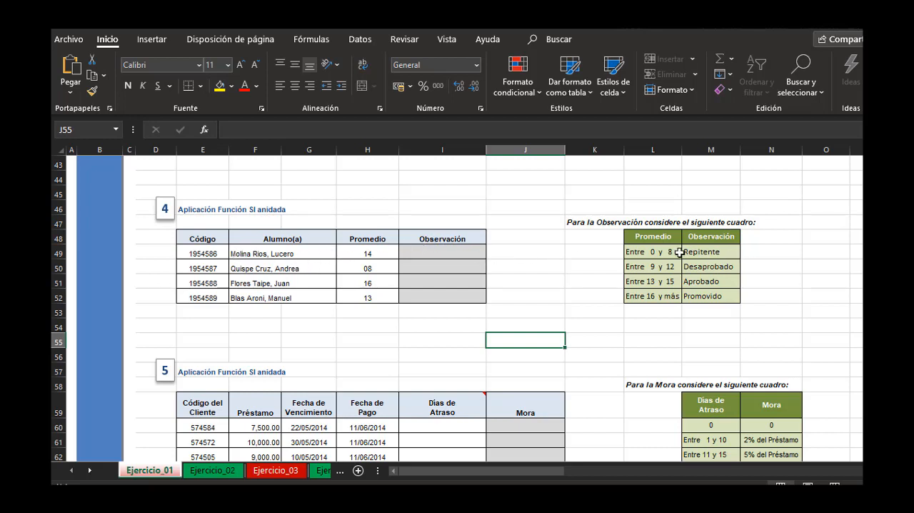
{"action": "left_click", "coordinate": [365, 240]}
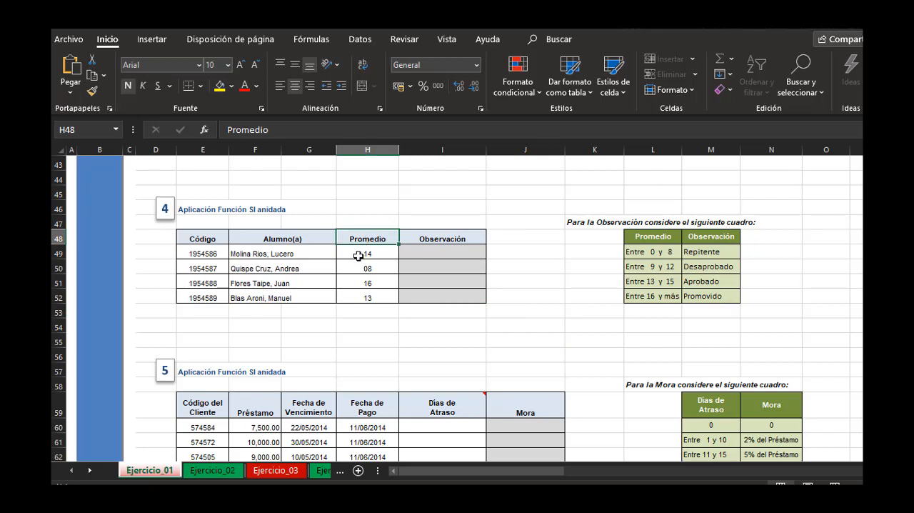
{"action": "left_click_drag", "start_coordinate": [360, 254], "coordinate": [373, 295]}
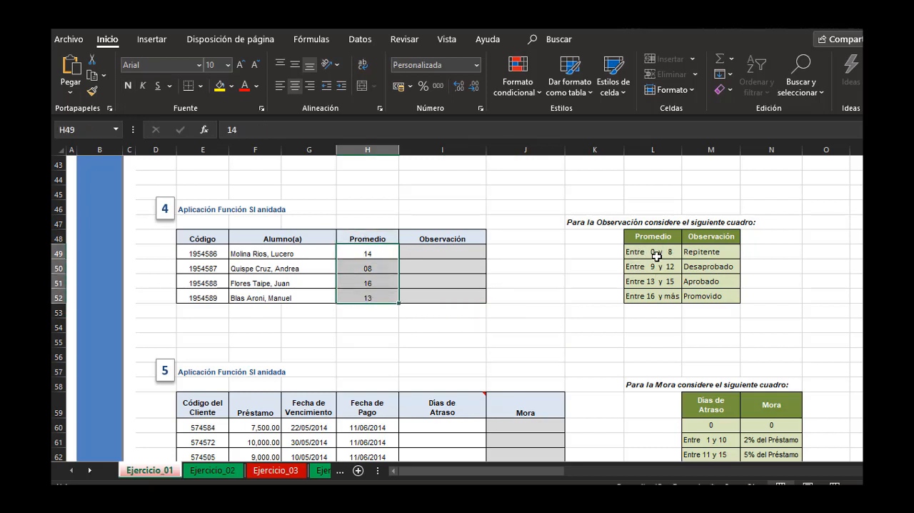
Start an SI formula in the first Observación cell, I49, with a Y test whose first condition is H49>=0.
{"action": "left_click", "coordinate": [479, 251]}
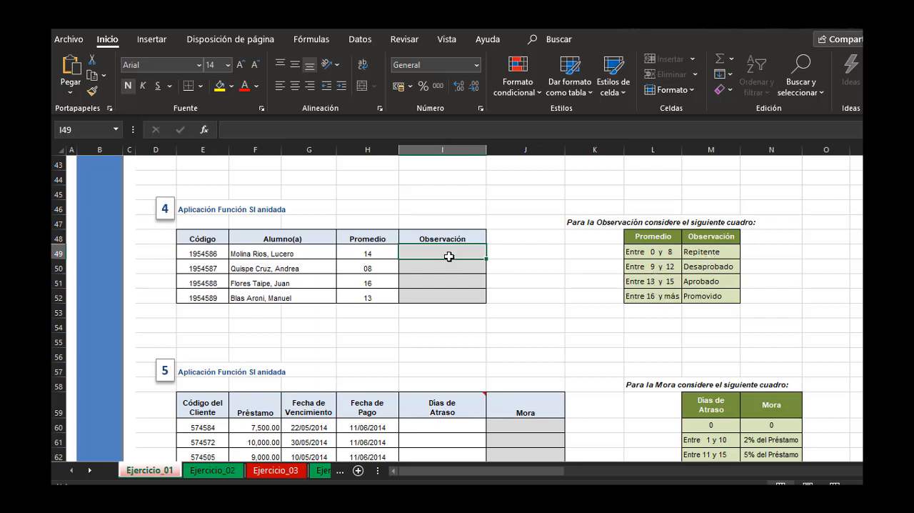
{"action": "type", "text": "=si("}
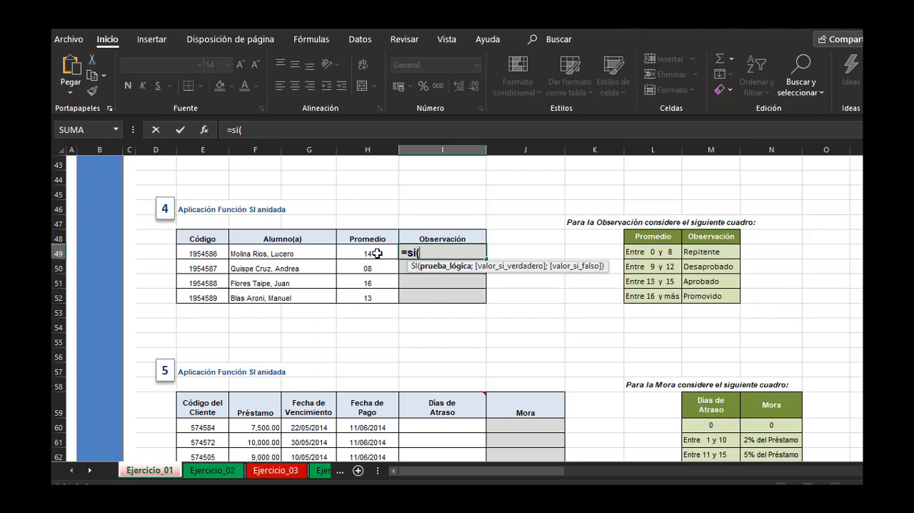
{"action": "type", "text": "y("}
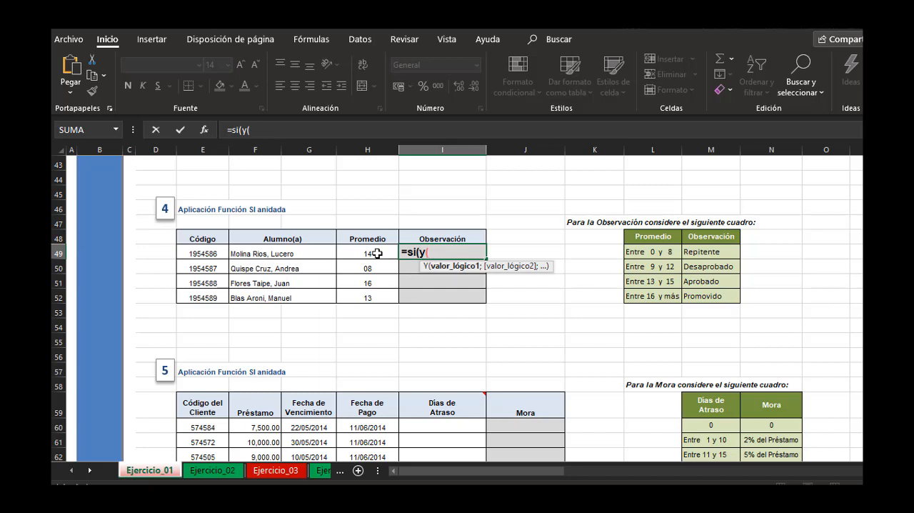
{"action": "left_click", "coordinate": [377, 253]}
{"action": "type", "text": ">"}
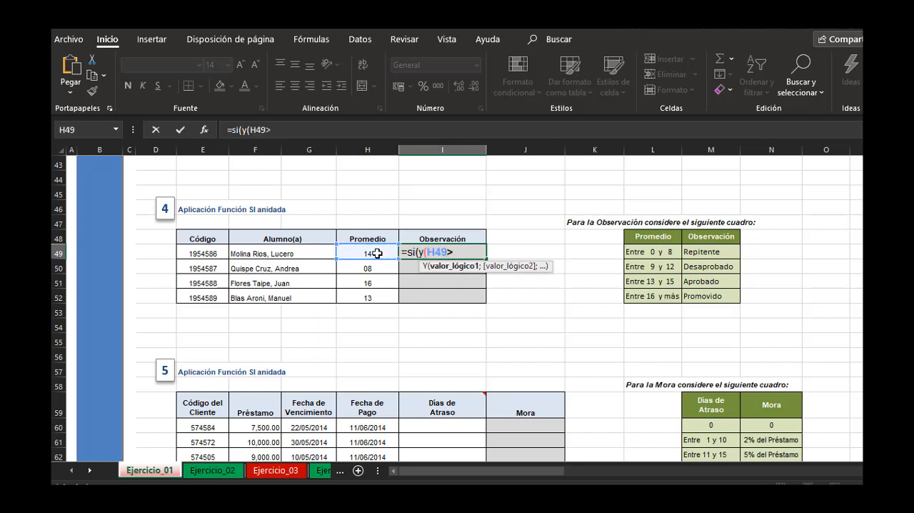
{"action": "type", "text": "=0;"}
Add H49<=8 as the second condition and close the Y test.
{"action": "left_click", "coordinate": [376, 253]}
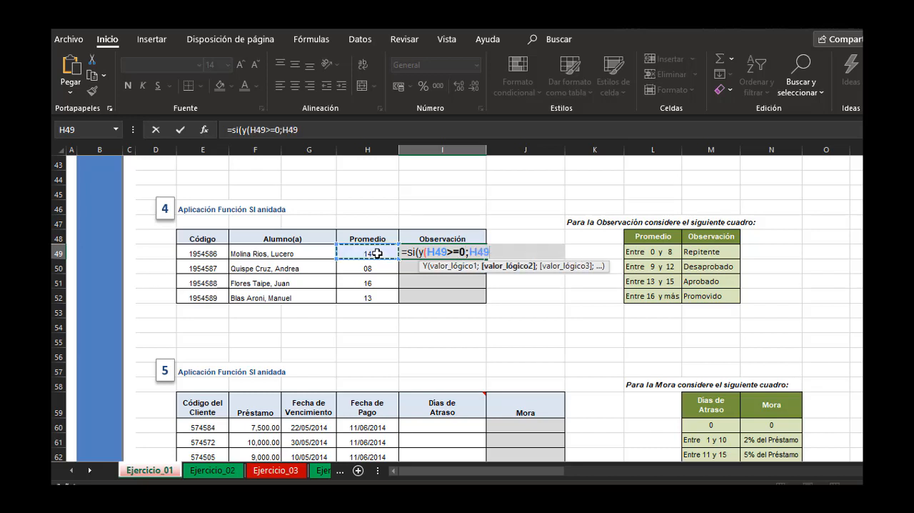
{"action": "type", "text": ">"}
{"action": "key", "text": "BackSpace"}
{"action": "type", "text": "<="}
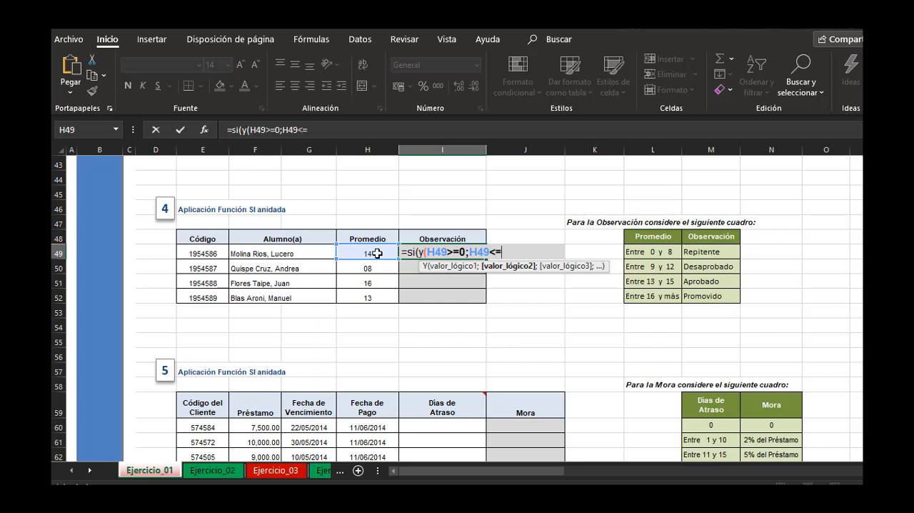
{"action": "type", "text": "8)"}
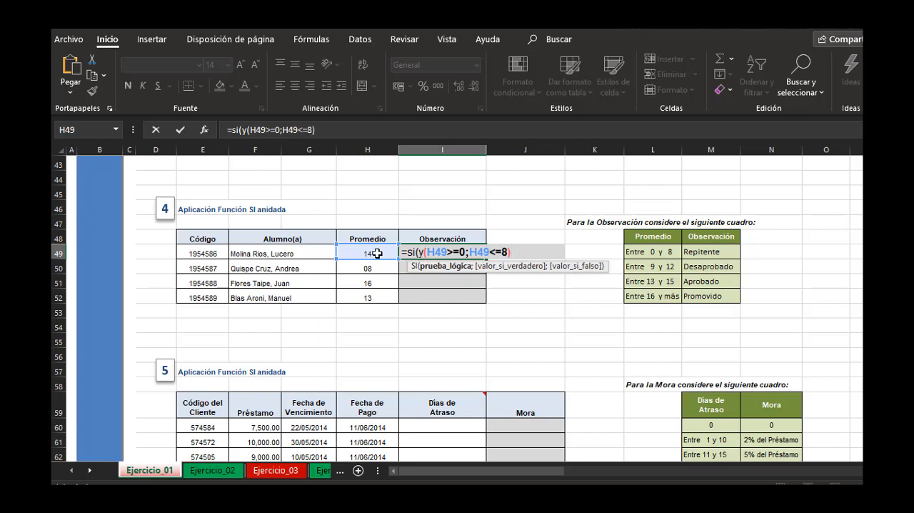
{"action": "type", "text": ";"}
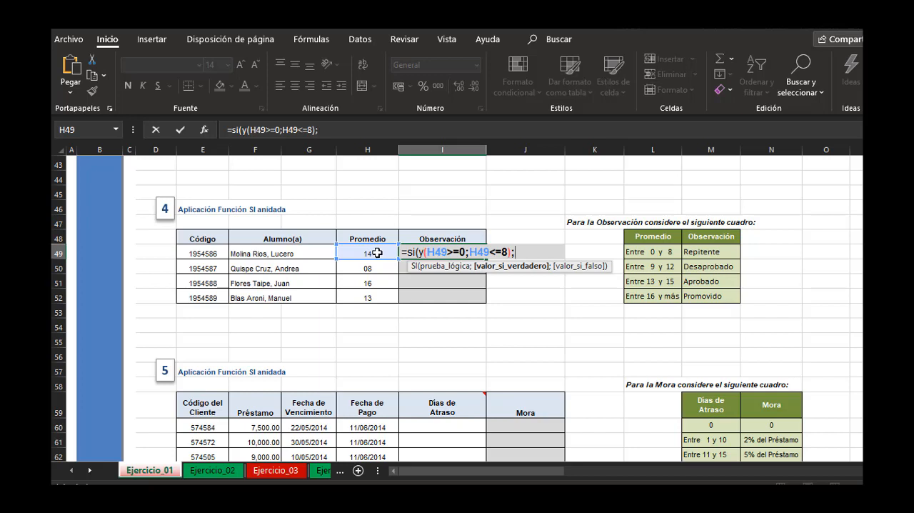
Enter "Repitente" as the result when the 0 to 8 test is true.
{"action": "type", "text": "\"Repitente"}
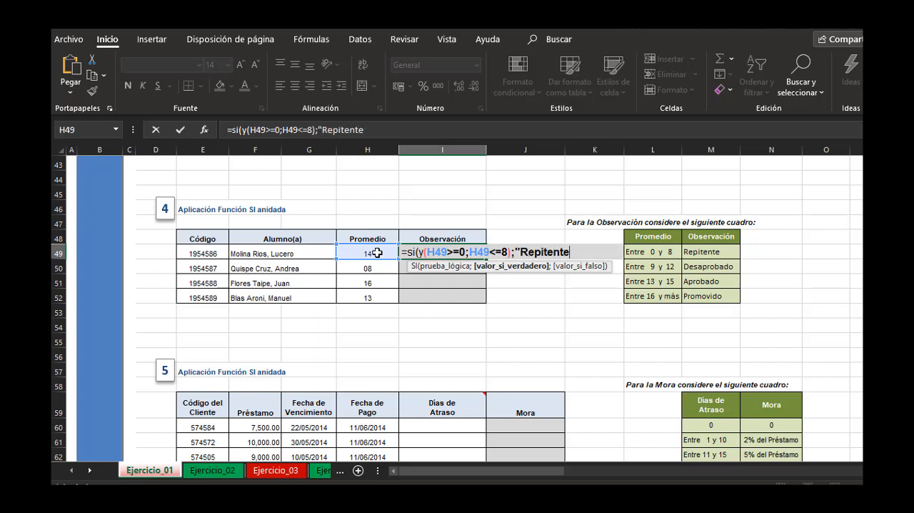
{"action": "type", "text": "\";"}
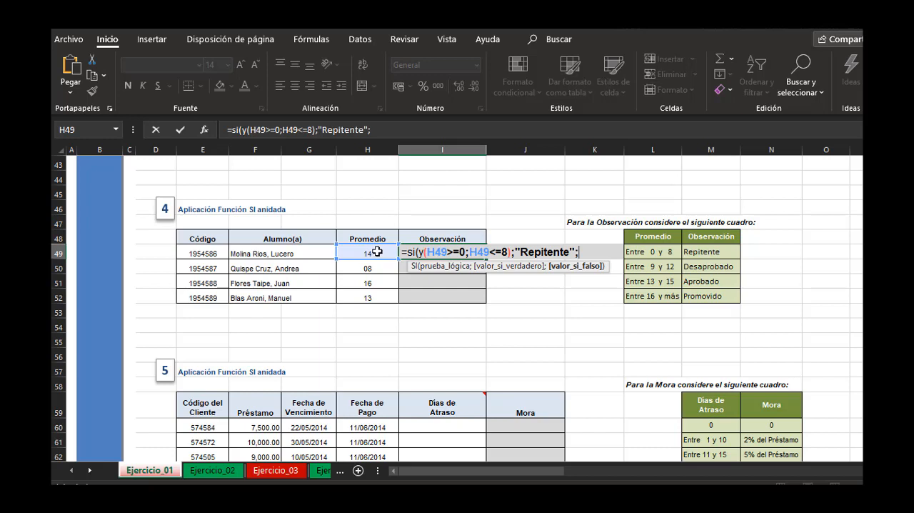
{"action": "type", "text": "si(y("}
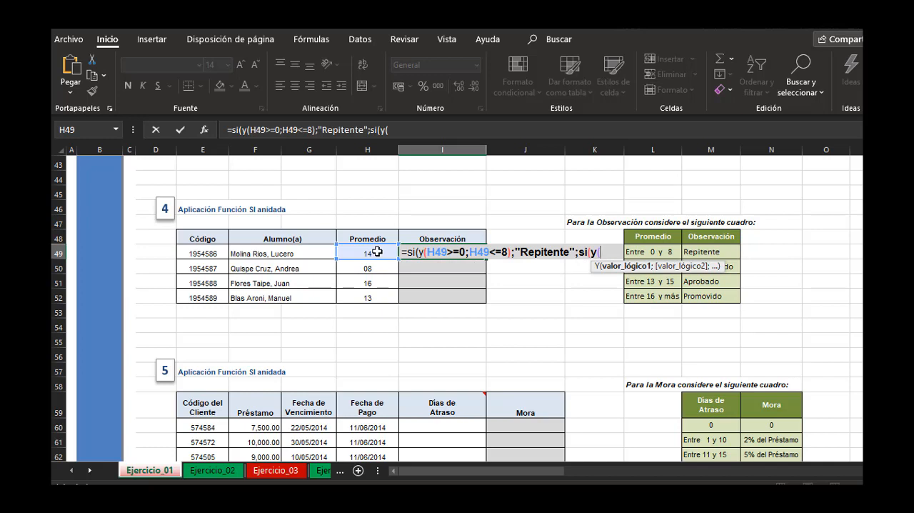
Nest a second SI as the false argument, with a Y test whose first condition is H49>=9.
{"action": "left_click", "coordinate": [379, 252]}
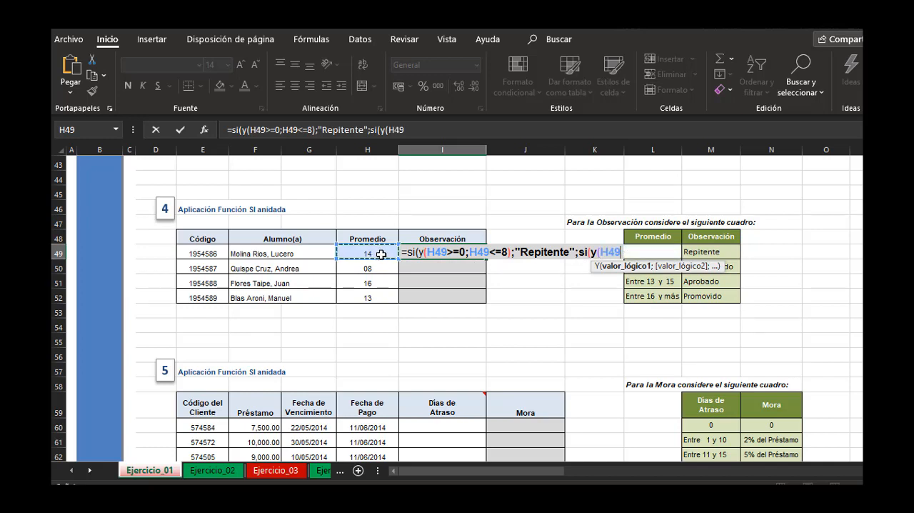
{"action": "type", "text": ">="}
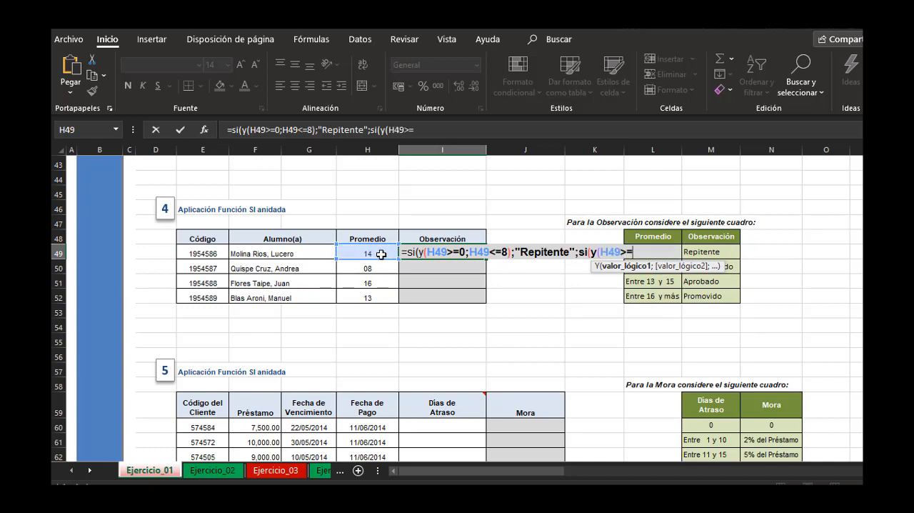
{"action": "left_click", "coordinate": [437, 136]}
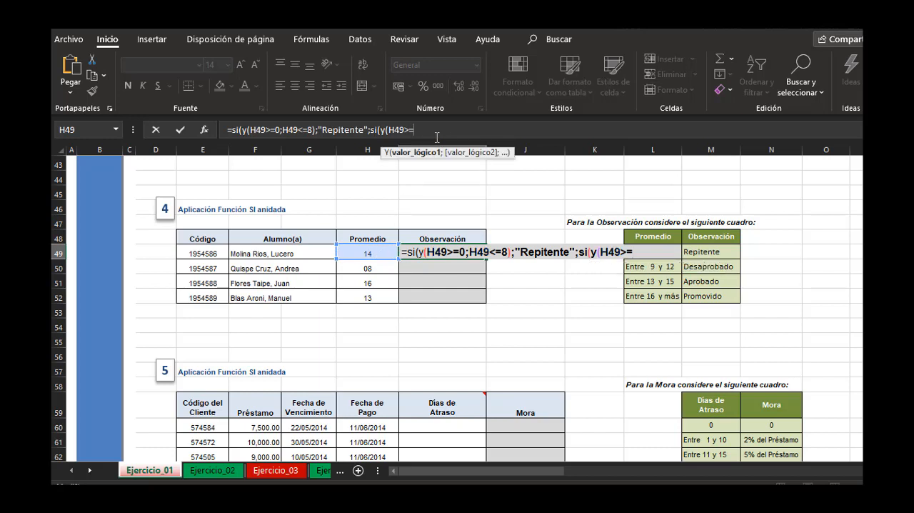
{"action": "type", "text": "9;"}
Complete the second Y test with the condition H49<=12.
{"action": "left_click", "coordinate": [367, 254]}
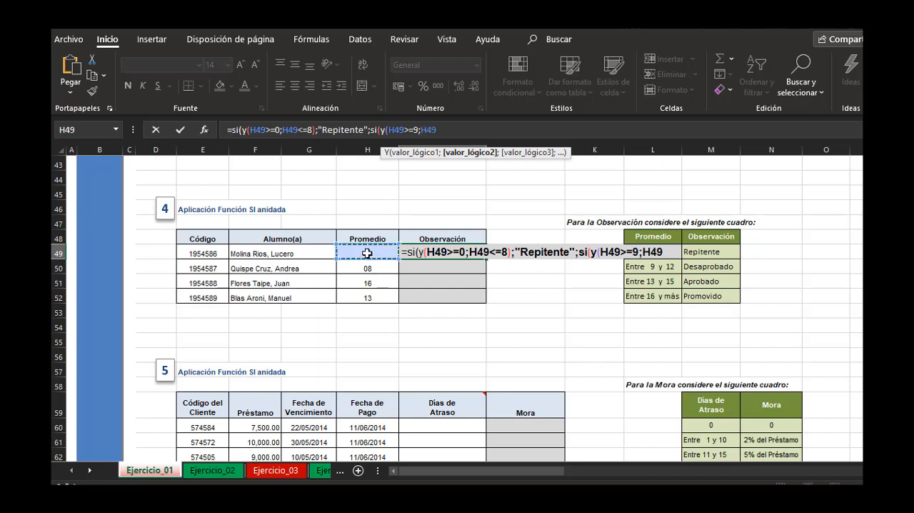
{"action": "type", "text": "<"}
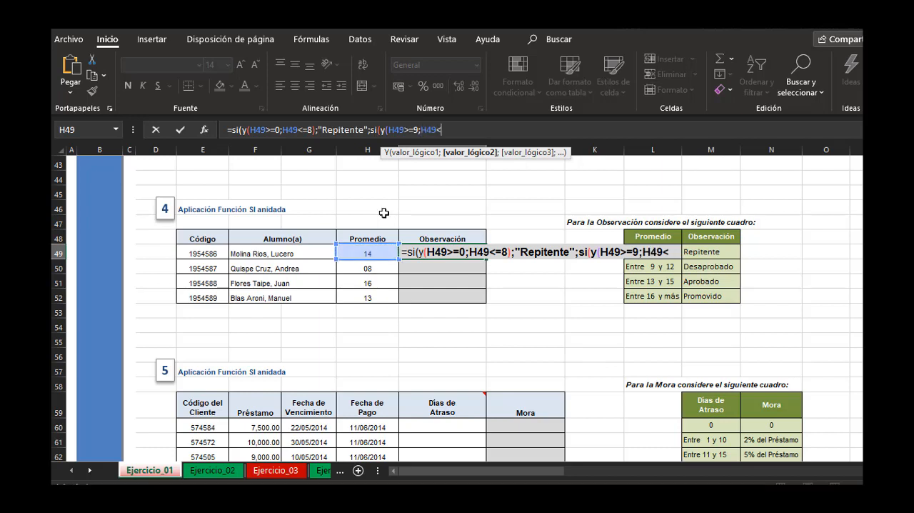
{"action": "type", "text": "=12)"}
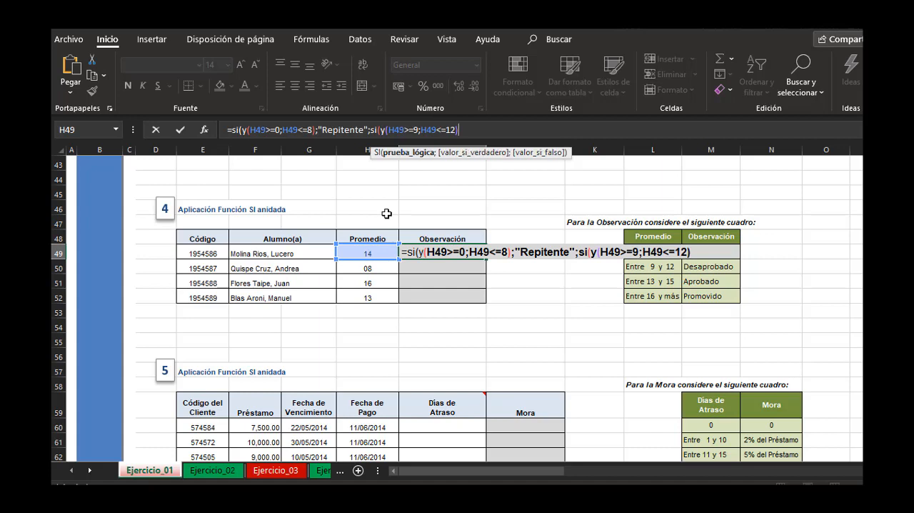
{"action": "type", "text": ";"}
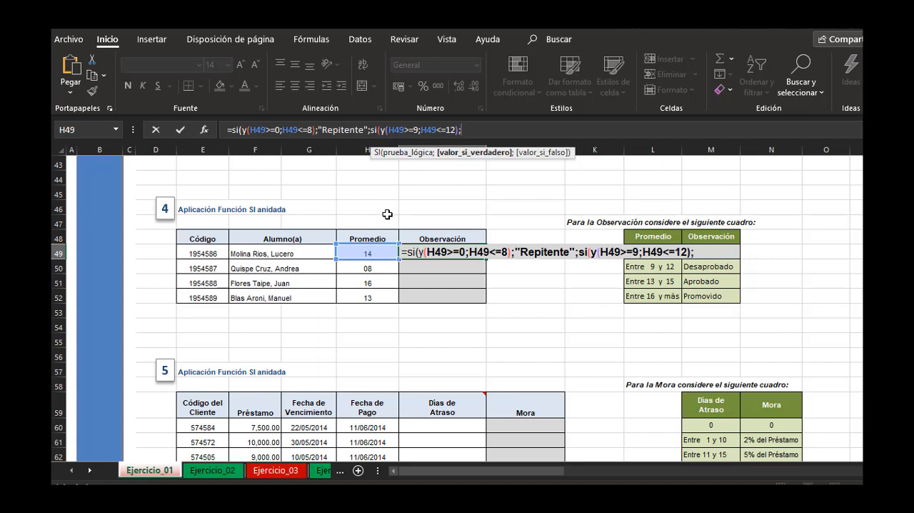
{"action": "type", "text": "\"Desapr"}
Enter "Desaprobado" as the true result of the second SI.
{"action": "key", "text": "BackSpace"}
{"action": "key", "text": "BackSpace"}
{"action": "type", "text": "prob"}
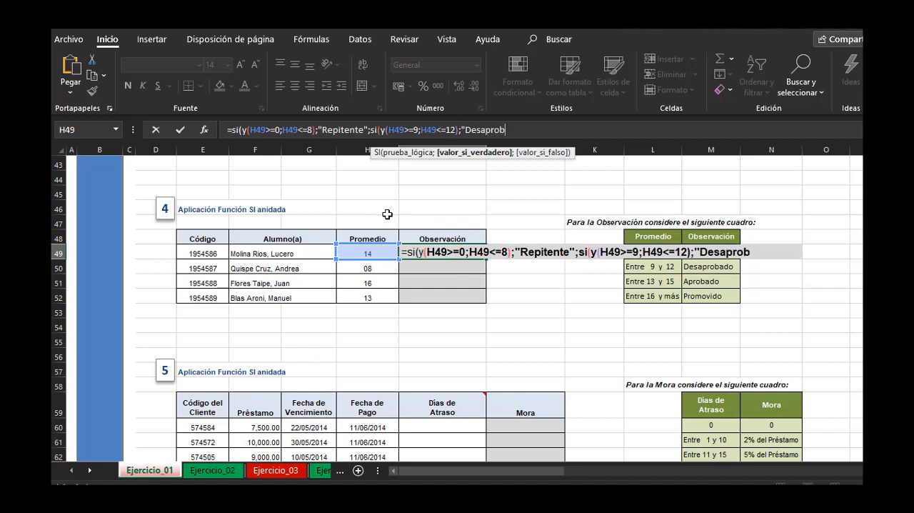
{"action": "type", "text": "ado\";"}
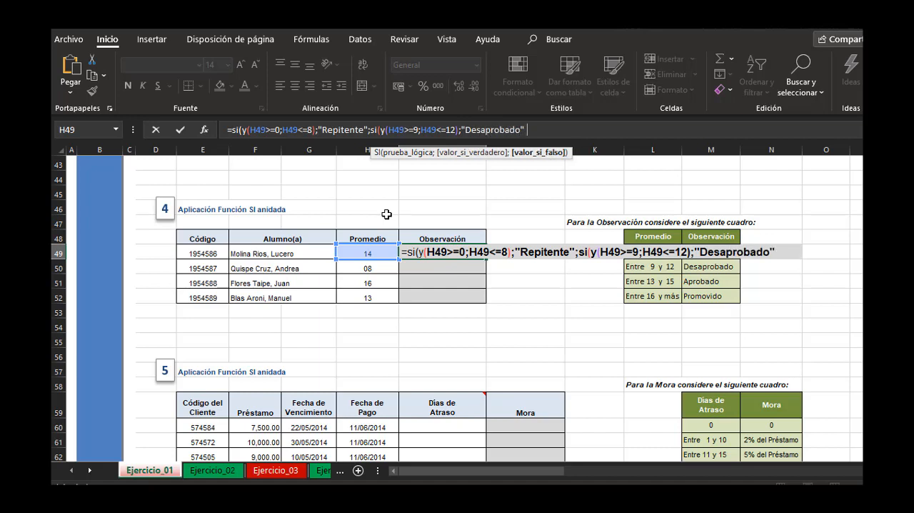
{"action": "type", "text": "si"}
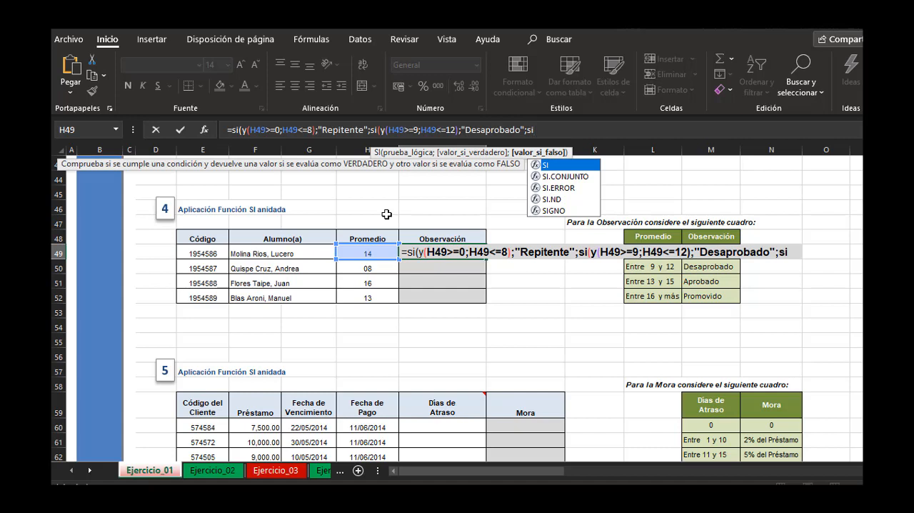
{"action": "type", "text": "("}
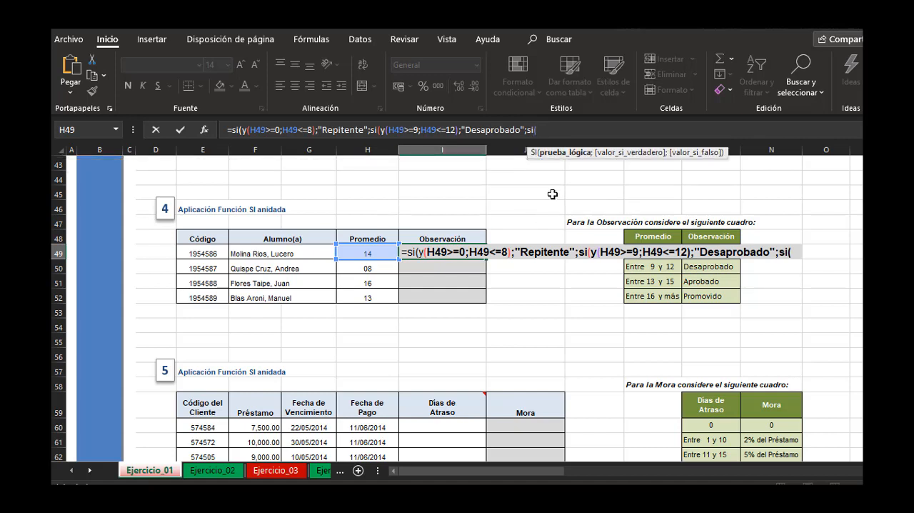
{"action": "type", "text": "y("}
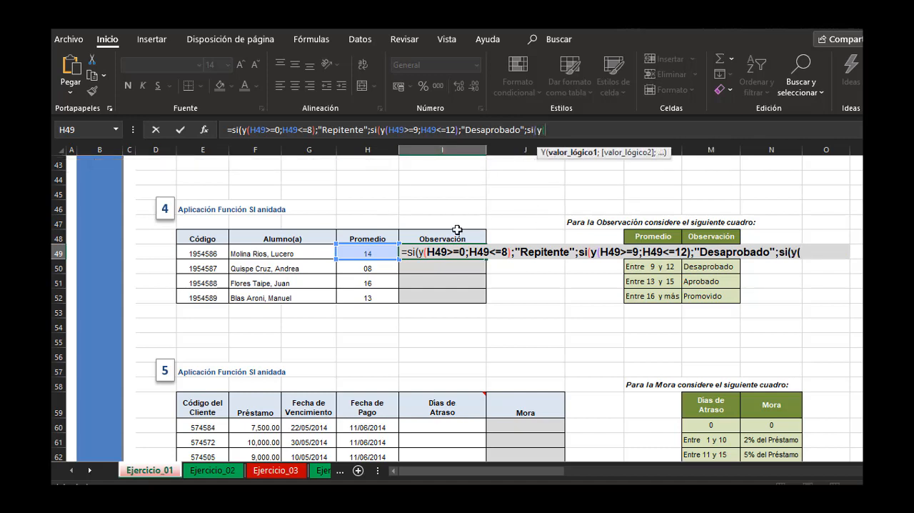
Nest a third SI as the false argument, with a Y test whose first condition is H49>=13.
{"action": "left_click", "coordinate": [379, 253]}
{"action": "type", "text": ">"}
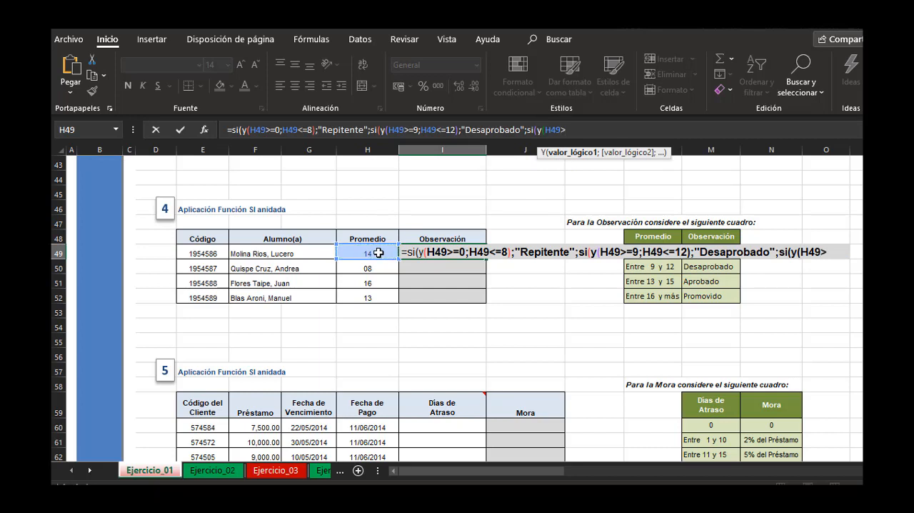
{"action": "type", "text": "=13;"}
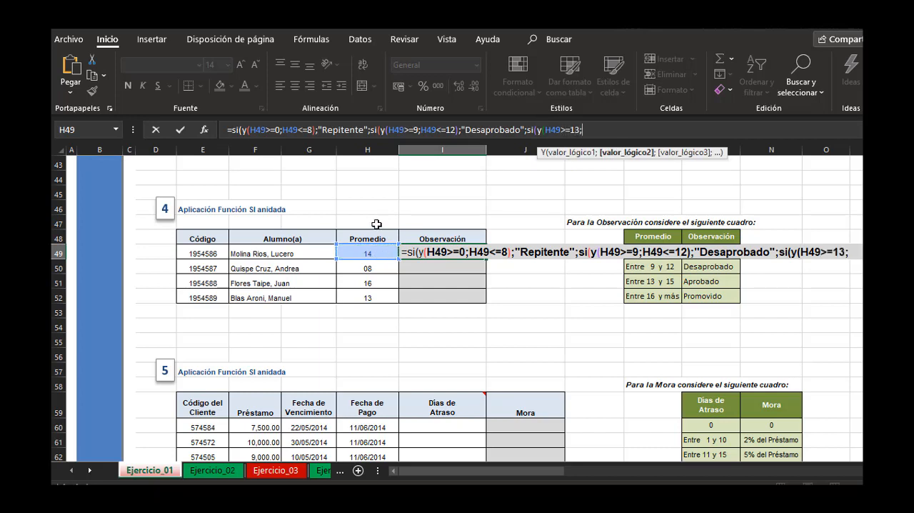
Complete the third Y test with the condition H49<=15.
{"action": "left_click", "coordinate": [374, 247]}
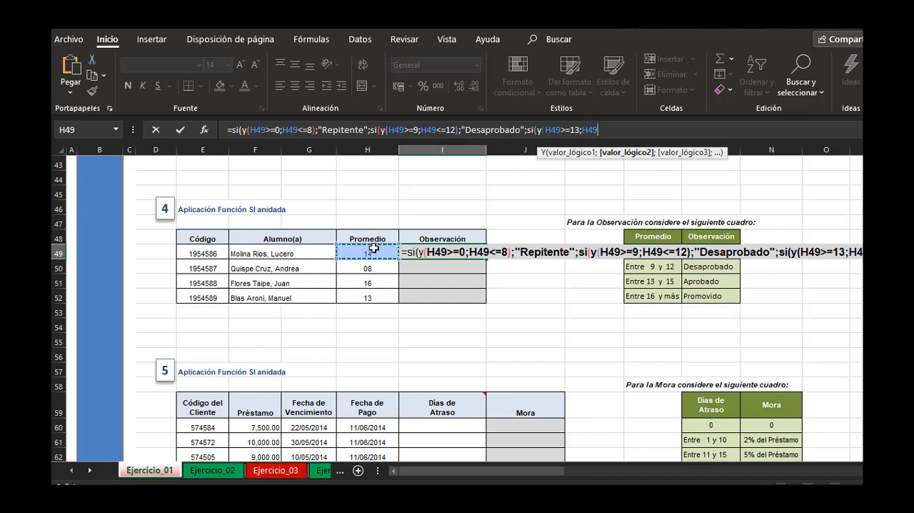
{"action": "type", "text": "<=15"}
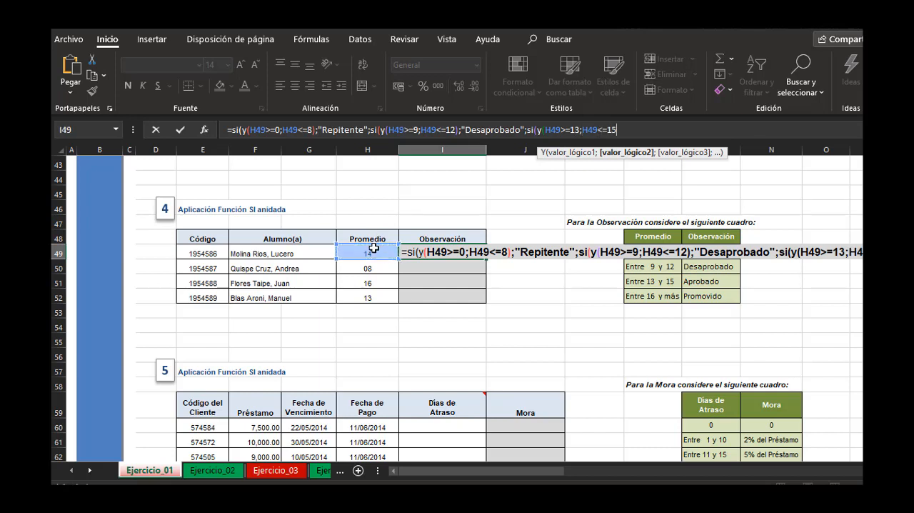
{"action": "type", "text": ")"}
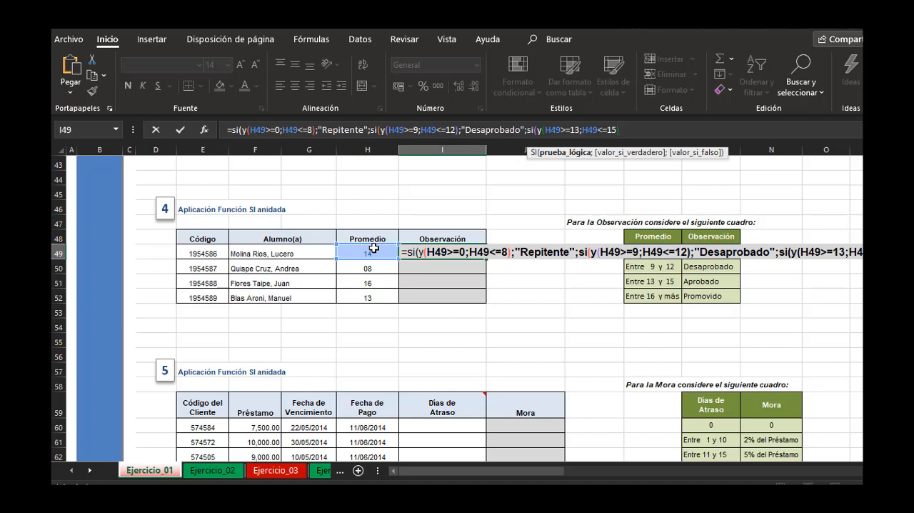
{"action": "type", "text": ";"}
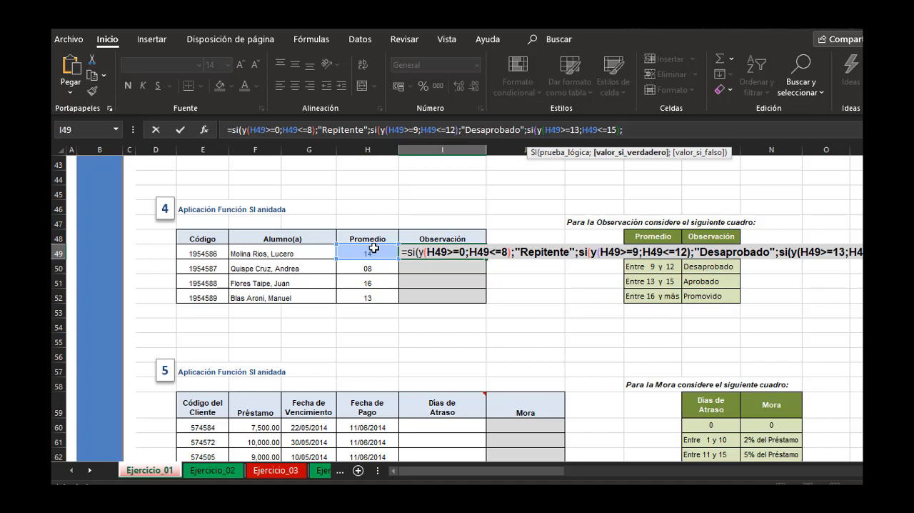
{"action": "type", "text": "\"Aprobado"}
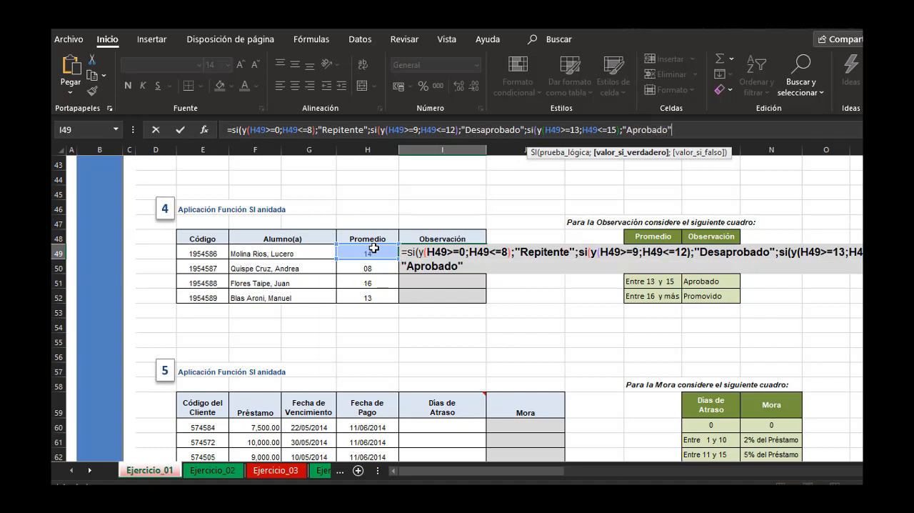
{"action": "type", "text": "\""}
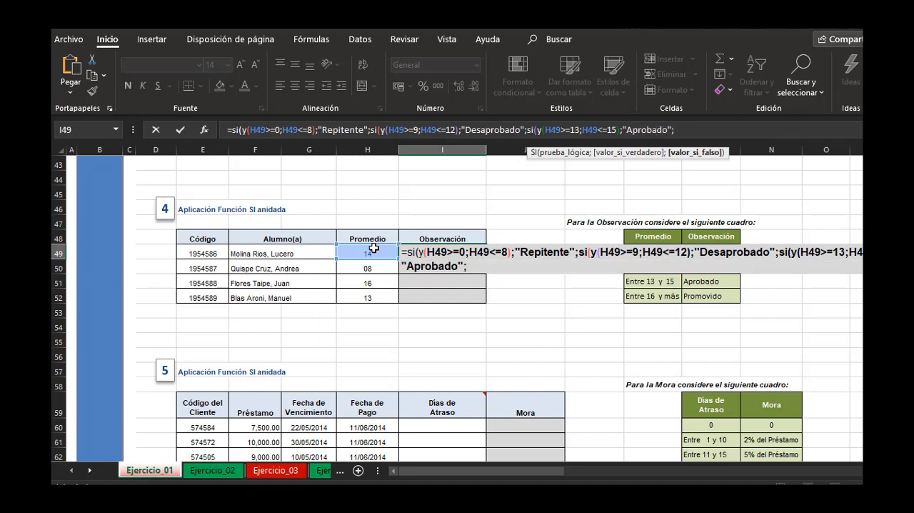
{"action": "type", "text": ";si("}
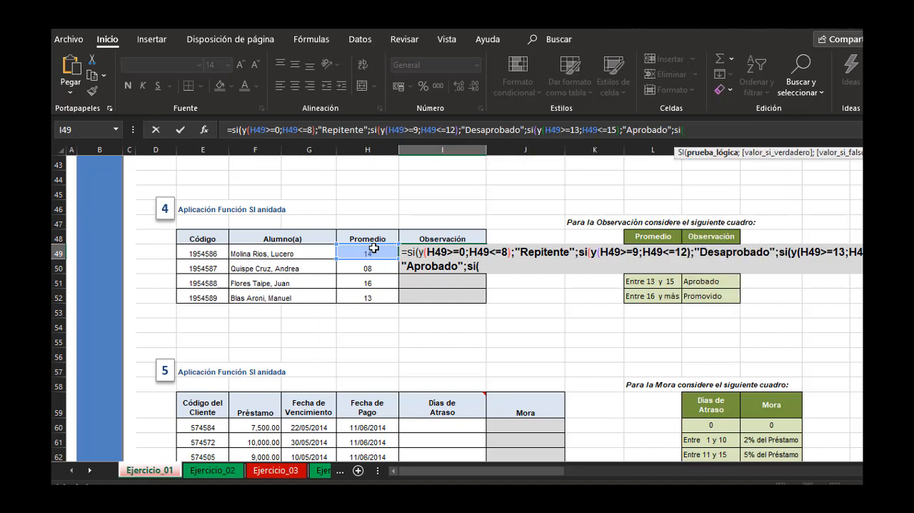
{"action": "type", "text": "y("}
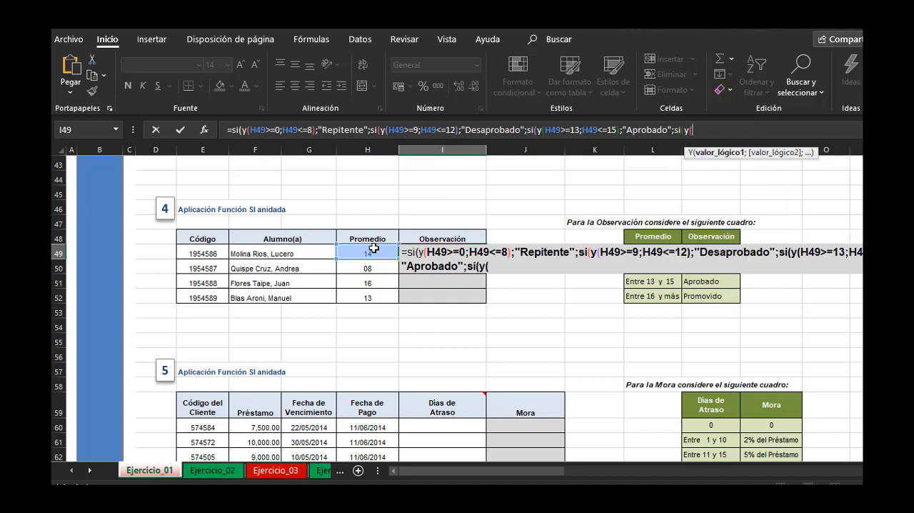
Nest a fourth SI as the false argument of the Observación formula, with a Y test containing only H49>=16.
{"action": "left_click", "coordinate": [372, 249]}
{"action": "type", "text": ">"}
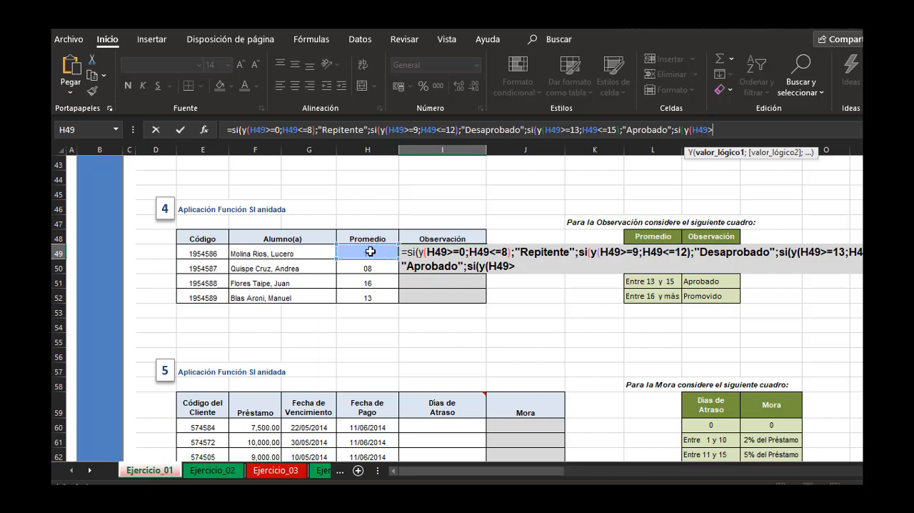
{"action": "type", "text": "=16);\""}
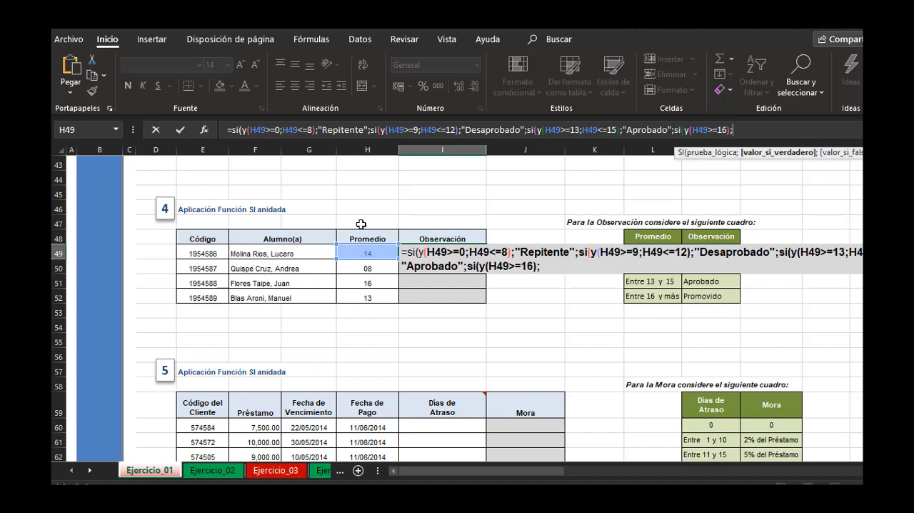
{"action": "type", "text": "Promovido\""}
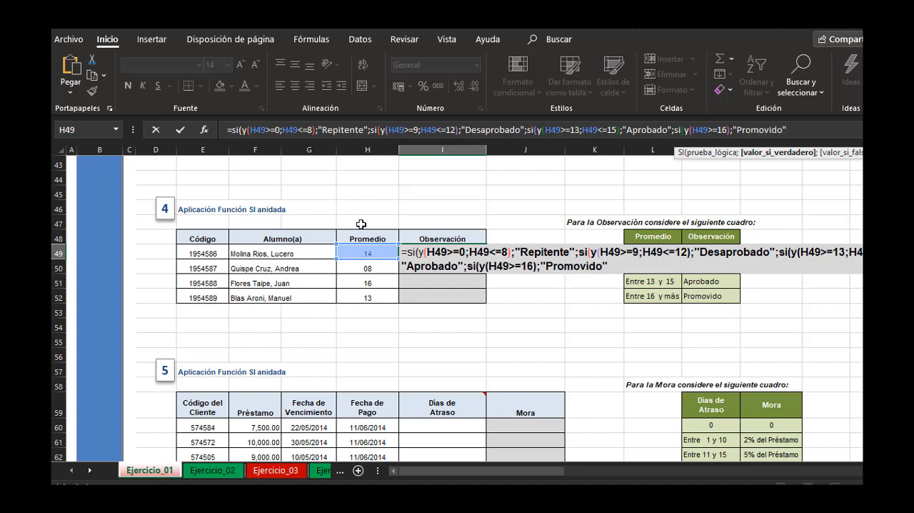
{"action": "type", "text": ";"}
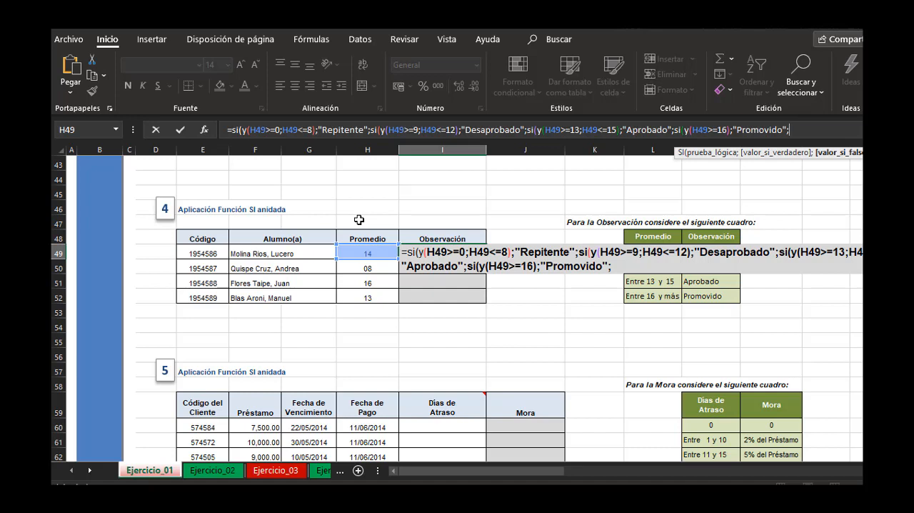
Enter "-" as the final false result, close all four nested SI functions and commit the formula in I49.
{"action": "type", "text": "\"-\""}
{"action": "type", "text": "))"}
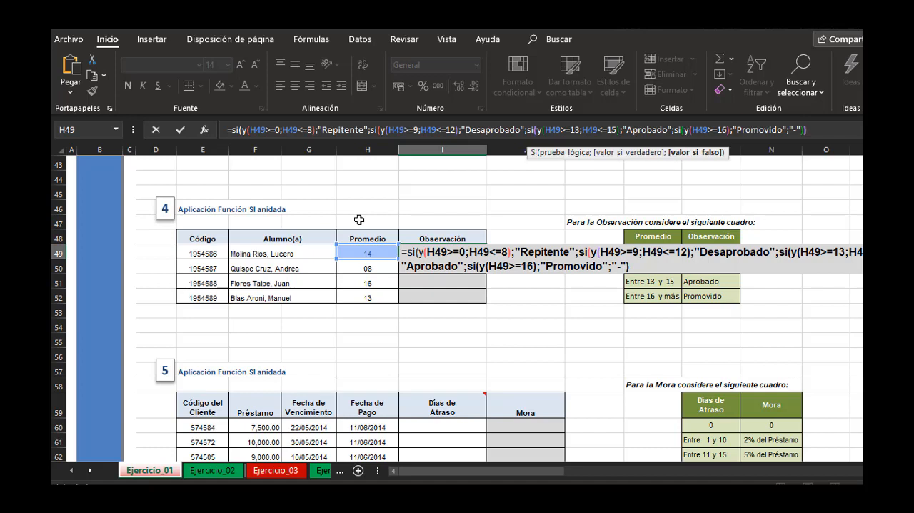
{"action": "type", "text": "))"}
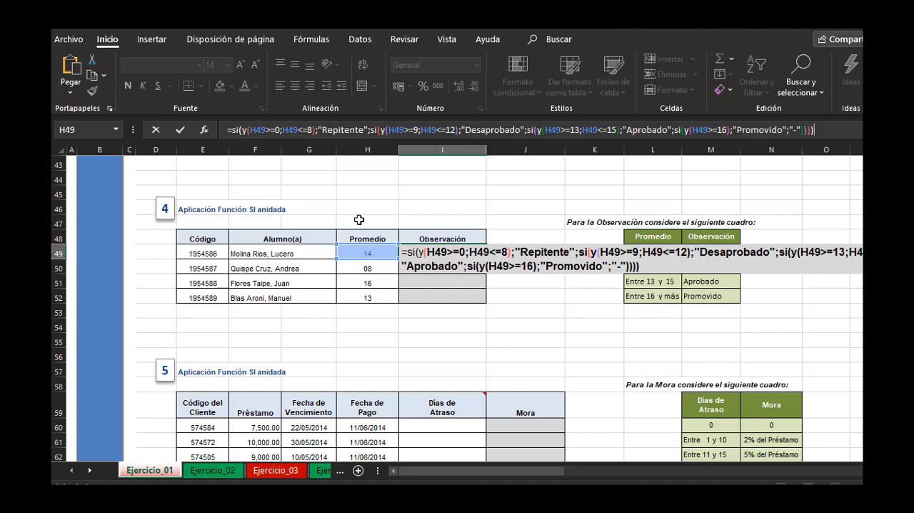
{"action": "key", "text": "Return"}
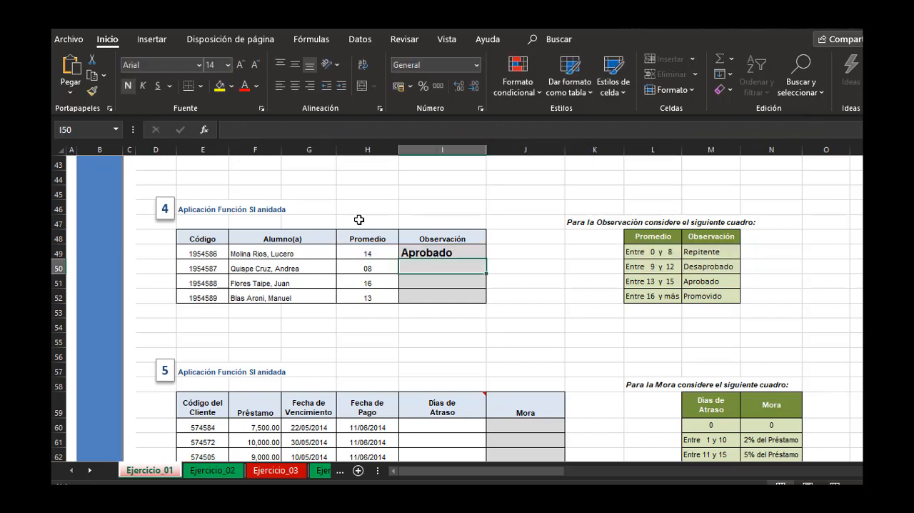
Fill the Observación formula from I49 down to I52 for the remaining students.
{"action": "left_click", "coordinate": [463, 250]}
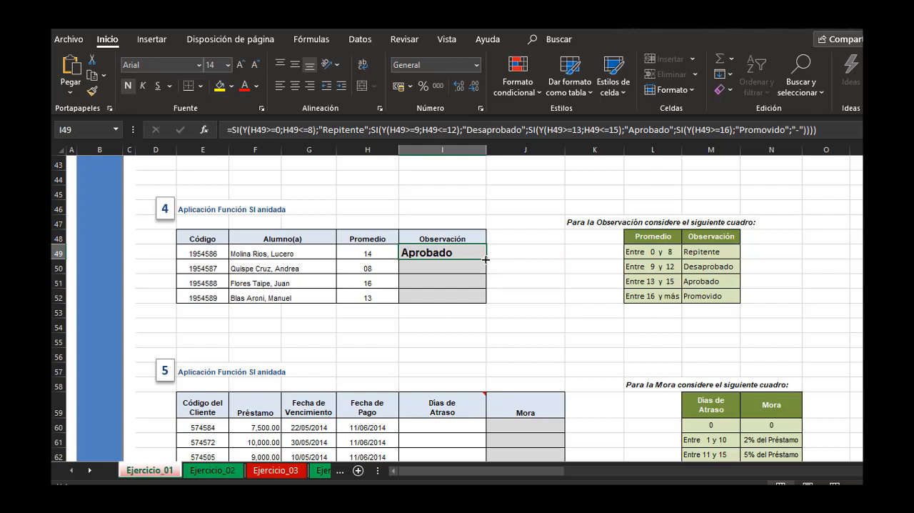
{"action": "double_click", "coordinate": [486, 258]}
{"action": "left_click", "coordinate": [525, 256]}
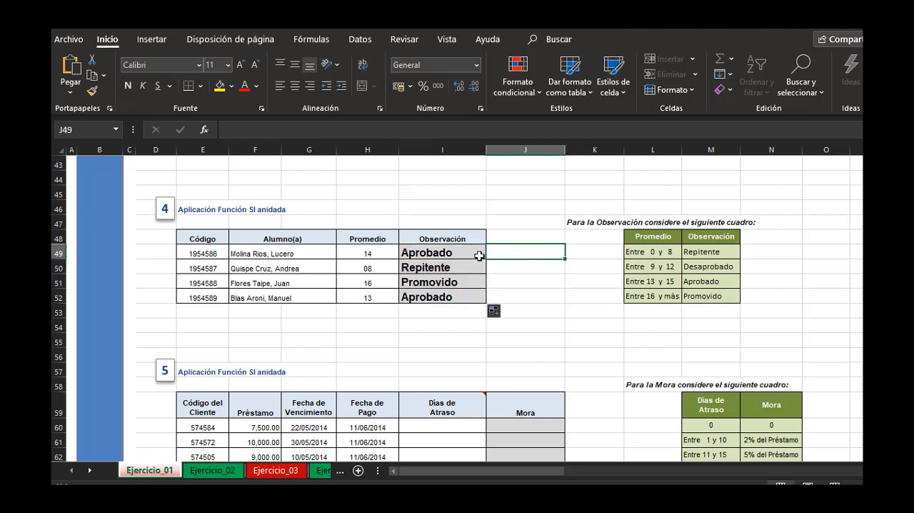
Check the students' Promedio values and Observación results against the ranges in the reference table.
{"action": "left_click", "coordinate": [367, 254]}
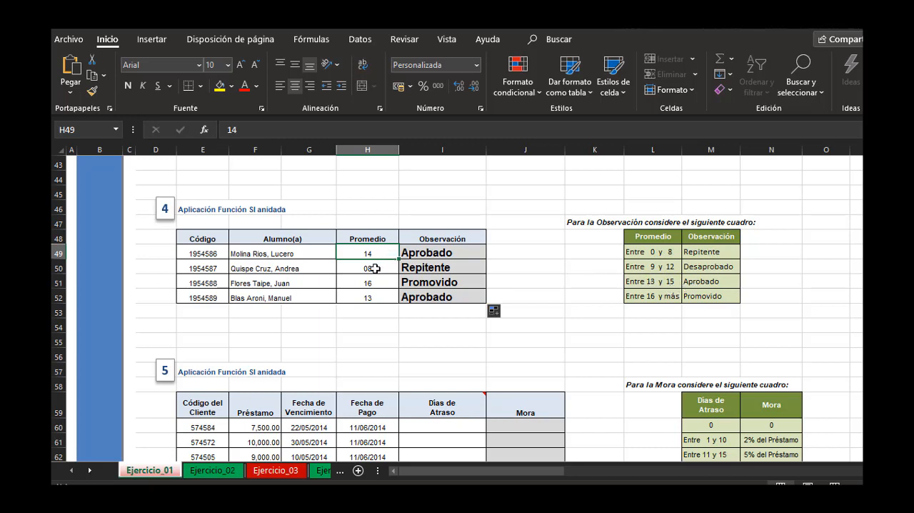
{"action": "left_click", "coordinate": [715, 252]}
{"action": "left_click", "coordinate": [385, 284]}
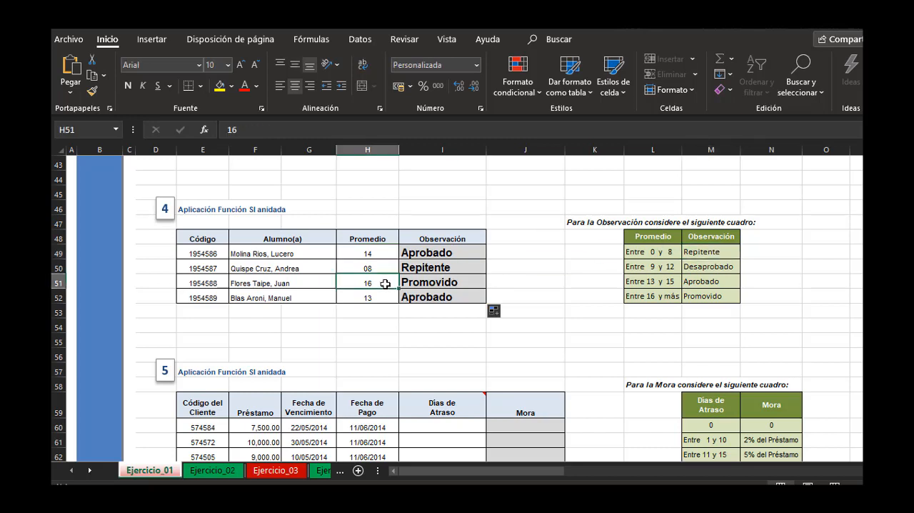
{"action": "left_click_drag", "start_coordinate": [672, 280], "coordinate": [707, 297]}
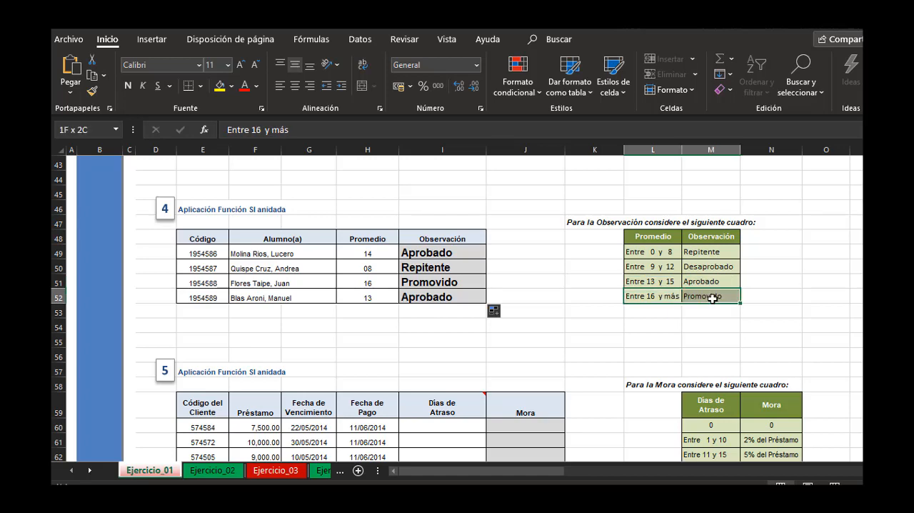
{"action": "left_click", "coordinate": [374, 297]}
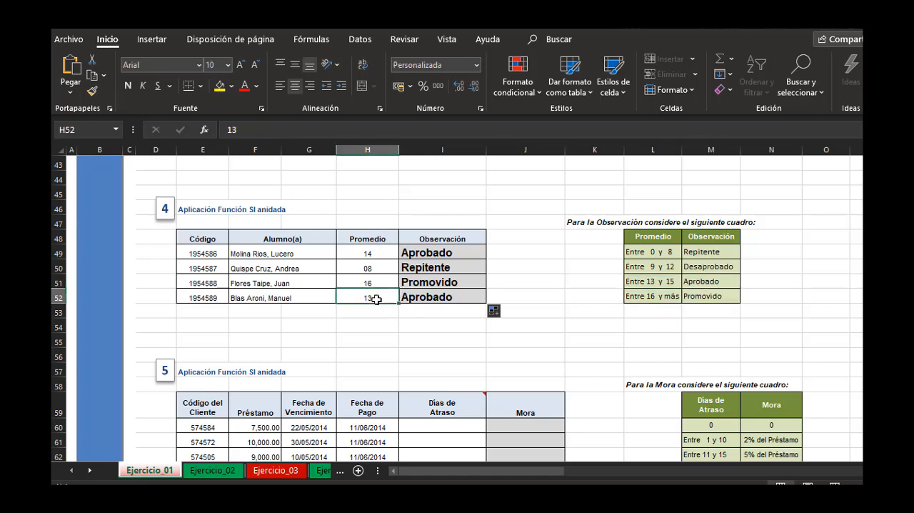
{"action": "left_click_drag", "start_coordinate": [644, 282], "coordinate": [690, 282]}
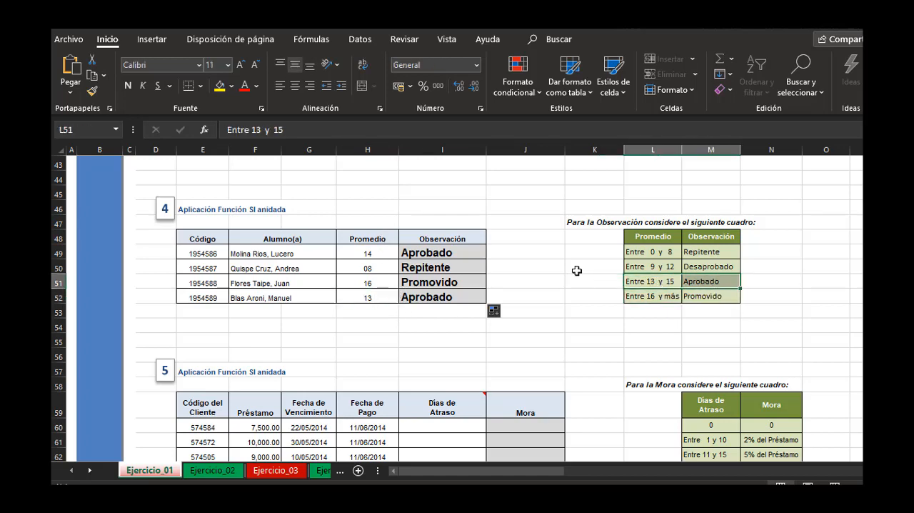
{"action": "left_click", "coordinate": [537, 261]}
Examine exercise 5's empty Mora and Días de Atraso columns and read the note on the Días de Atraso header.
{"action": "scroll", "coordinate": [536, 259], "scroll_direction": "down", "scroll_amount": 2}
{"action": "scroll", "coordinate": [547, 255], "scroll_direction": "down", "scroll_amount": 2}
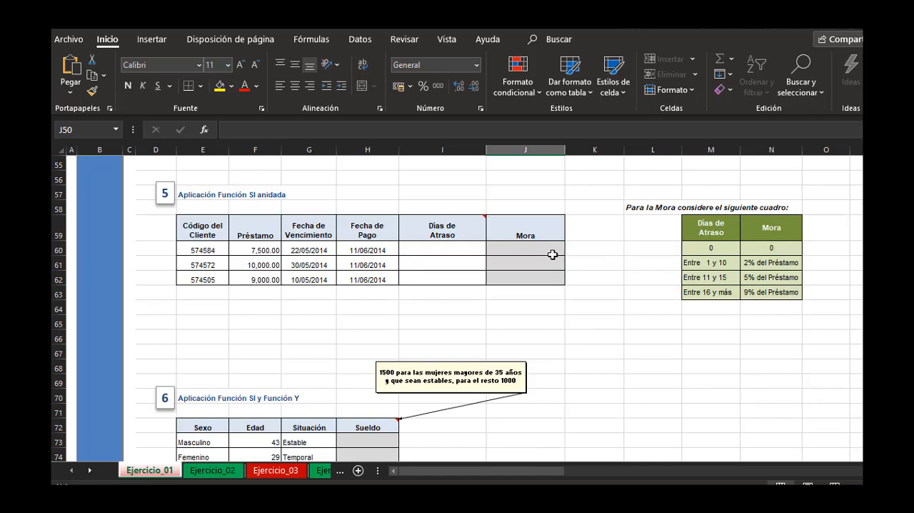
{"action": "scroll", "coordinate": [552, 254], "scroll_direction": "up", "scroll_amount": 1}
{"action": "left_click", "coordinate": [631, 222]}
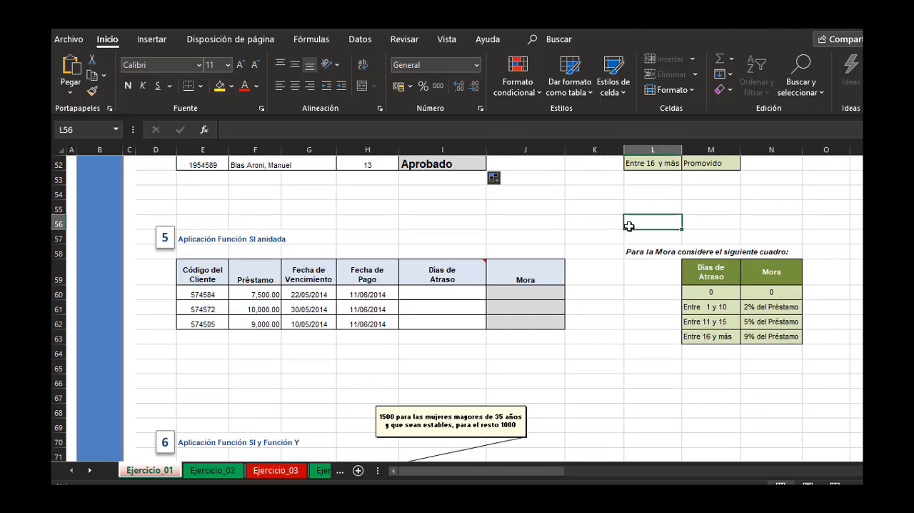
{"action": "left_click", "coordinate": [527, 294]}
{"action": "left_click", "coordinate": [529, 304]}
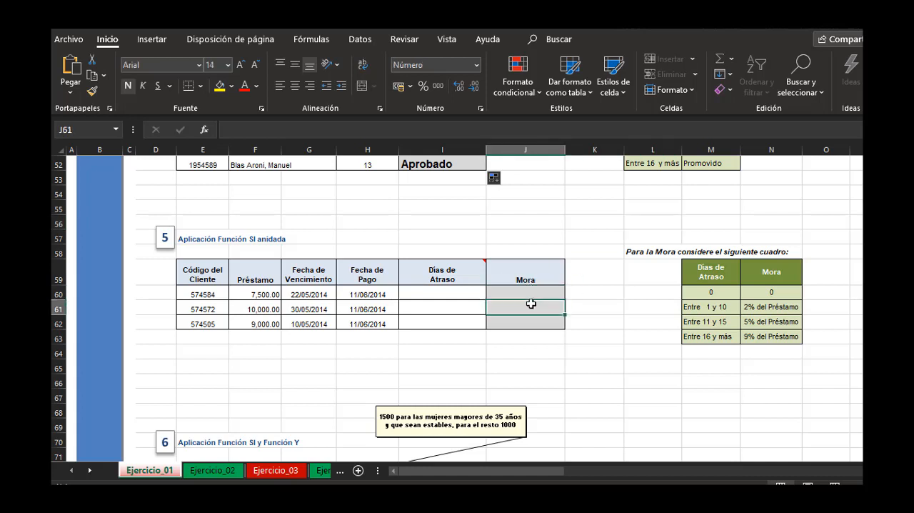
{"action": "left_click", "coordinate": [530, 319]}
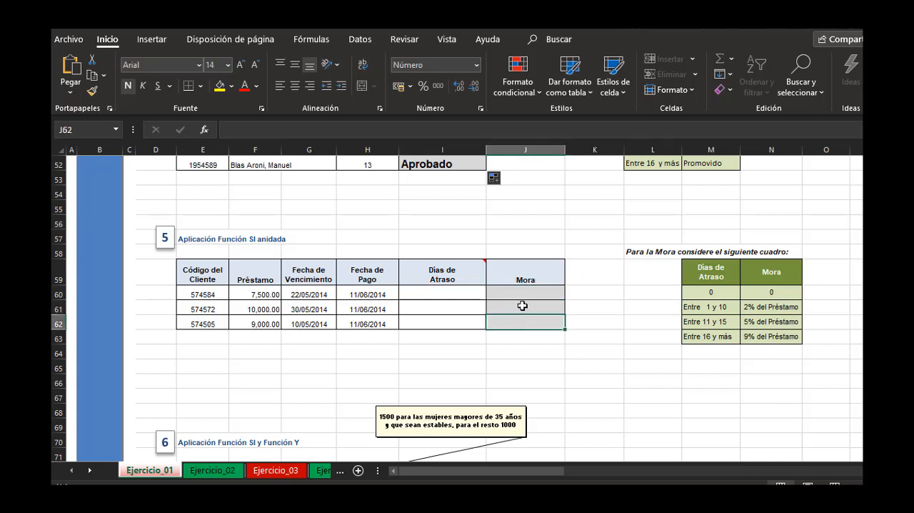
{"action": "left_click", "coordinate": [445, 291]}
{"action": "left_click_drag", "start_coordinate": [429, 291], "coordinate": [436, 324]}
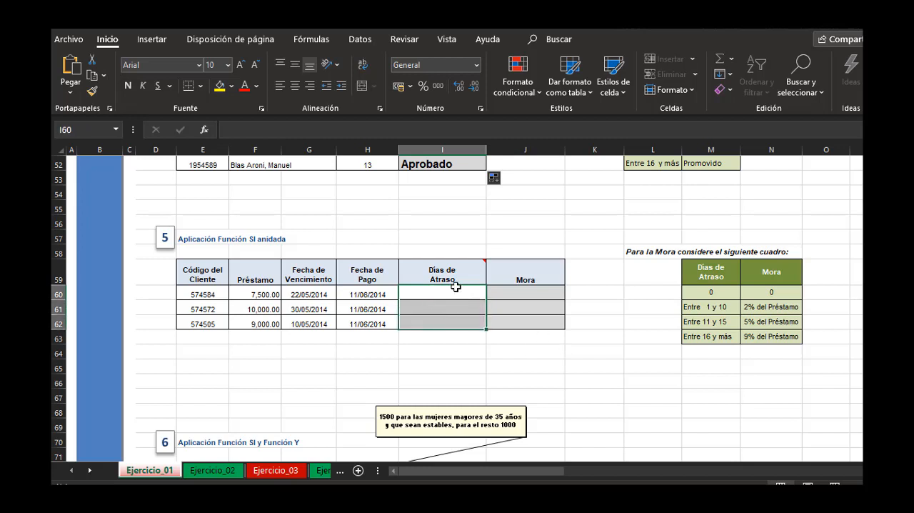
{"action": "mouse_move", "coordinate": [449, 272]}
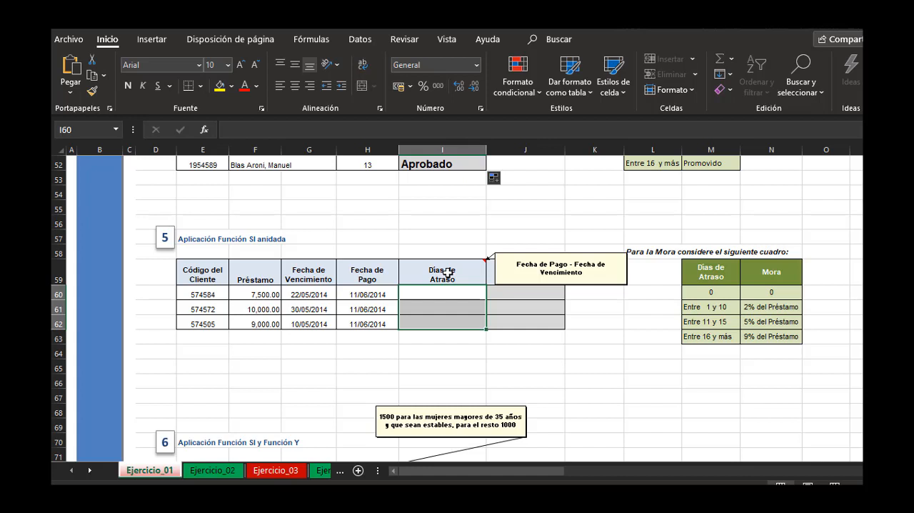
Calculate Días de Atraso in I60 with =H60-G60 and fill the formula down to I62.
{"action": "left_click", "coordinate": [428, 295]}
{"action": "type", "text": "="}
{"action": "left_click", "coordinate": [388, 294]}
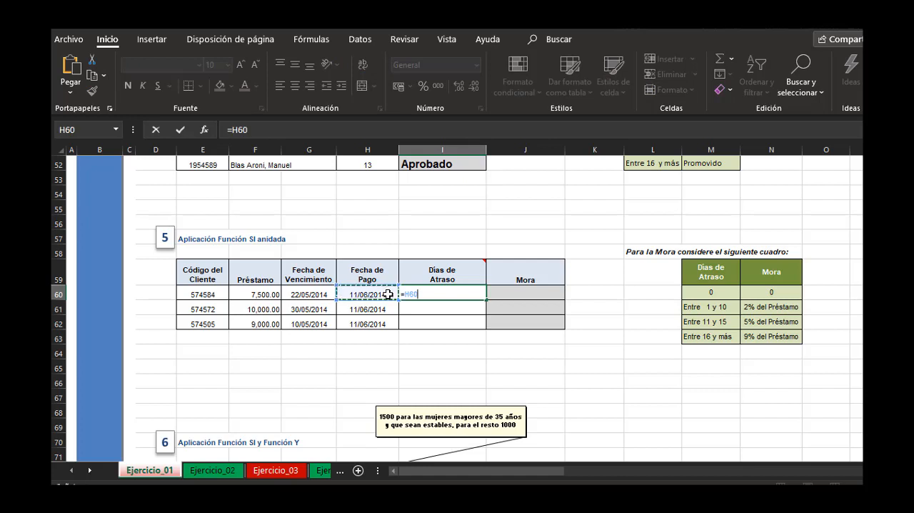
{"action": "type", "text": "-"}
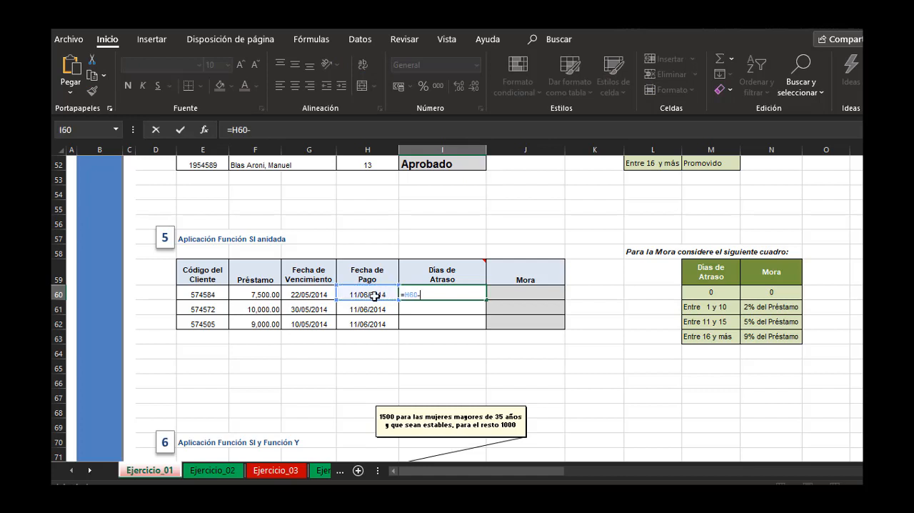
{"action": "left_click", "coordinate": [314, 295]}
{"action": "key", "text": "ctrl+Return"}
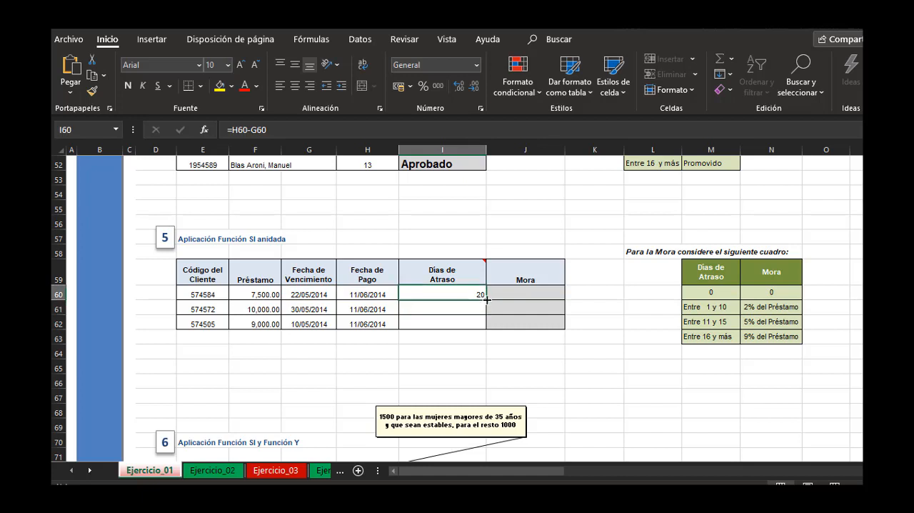
{"action": "double_click", "coordinate": [487, 300]}
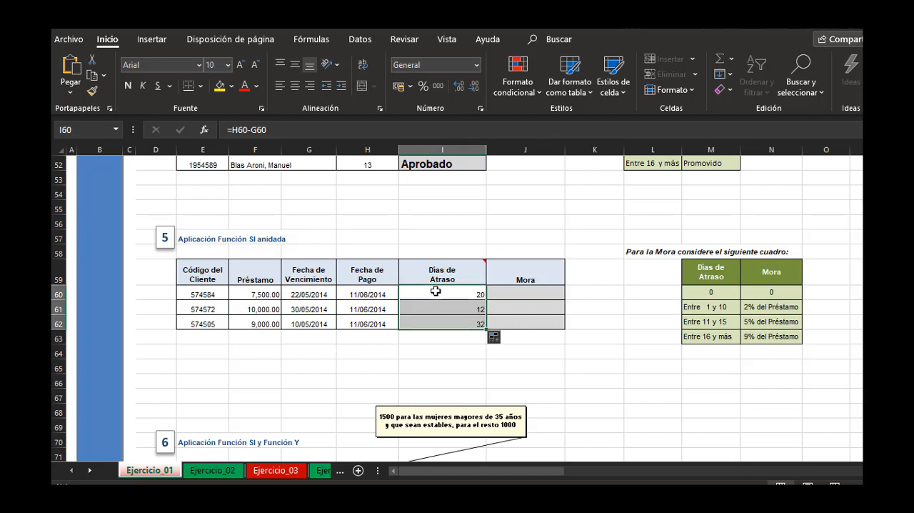
{"action": "left_click", "coordinate": [606, 339]}
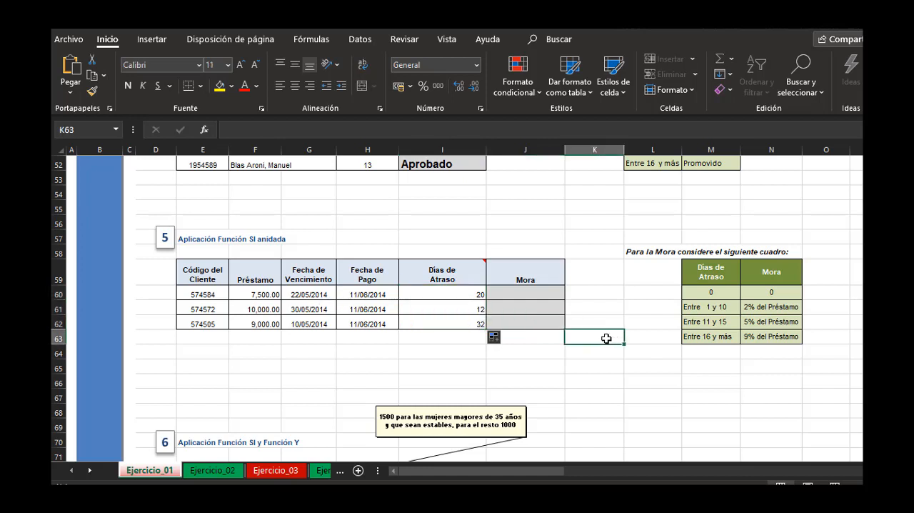
Examine the Mora reference table's day ranges and percentages alongside the Préstamo amounts they apply to.
{"action": "left_click", "coordinate": [524, 297]}
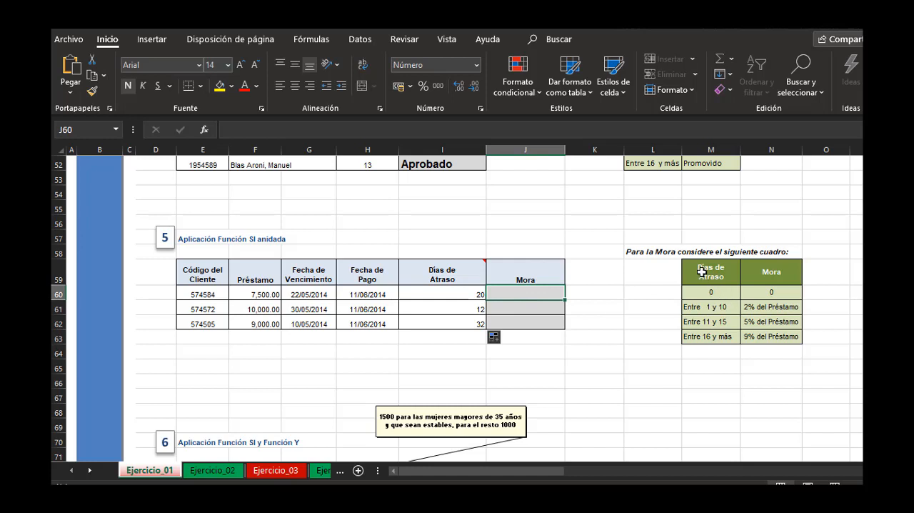
{"action": "left_click_drag", "start_coordinate": [704, 273], "coordinate": [777, 332]}
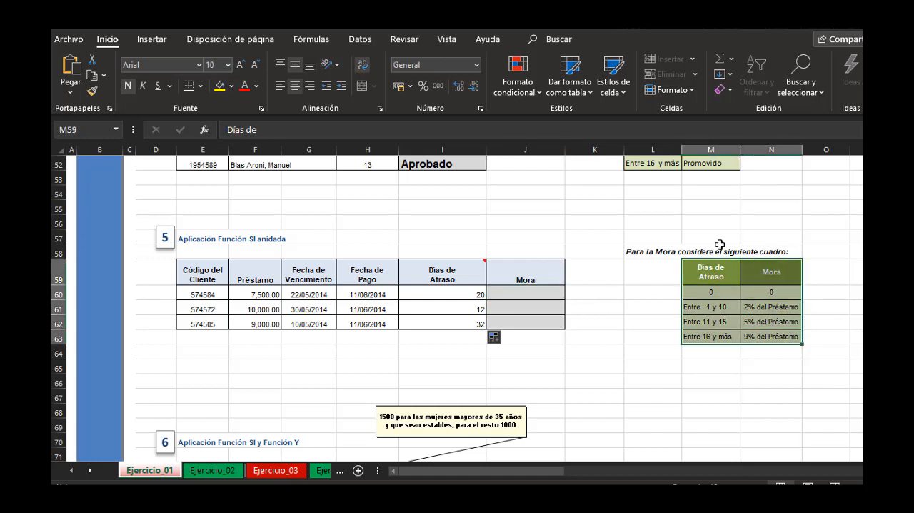
{"action": "left_click", "coordinate": [665, 298]}
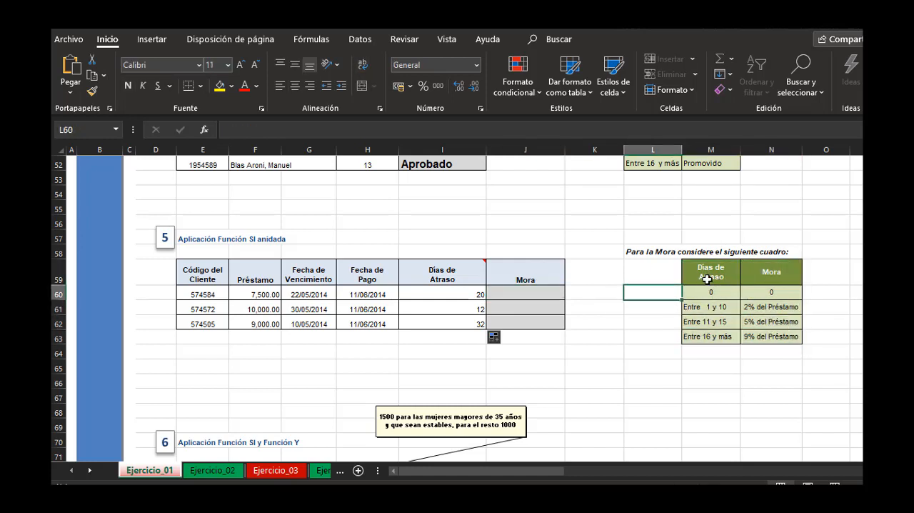
{"action": "left_click", "coordinate": [547, 295]}
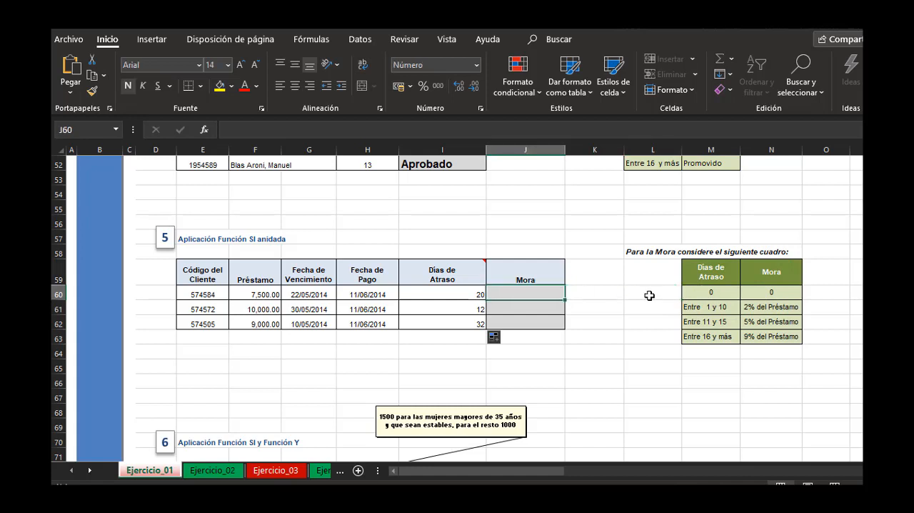
{"action": "left_click", "coordinate": [774, 284]}
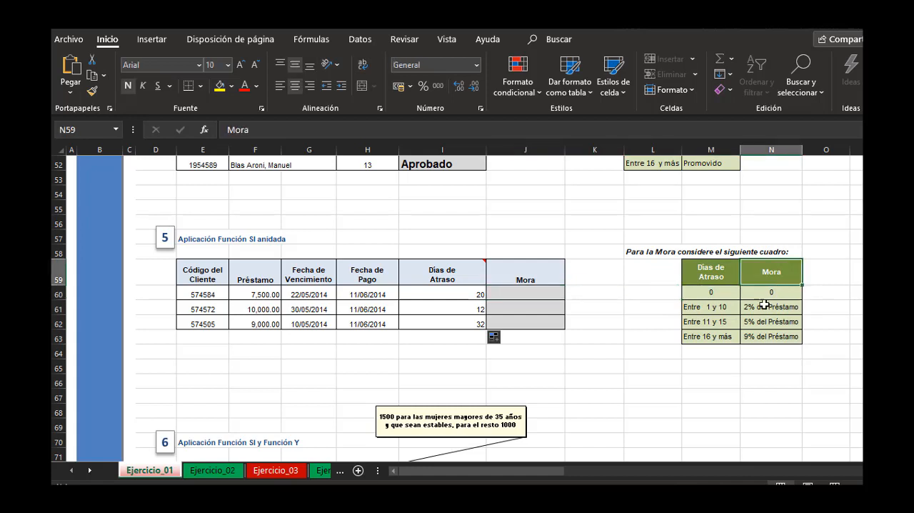
{"action": "left_click_drag", "start_coordinate": [764, 306], "coordinate": [767, 336]}
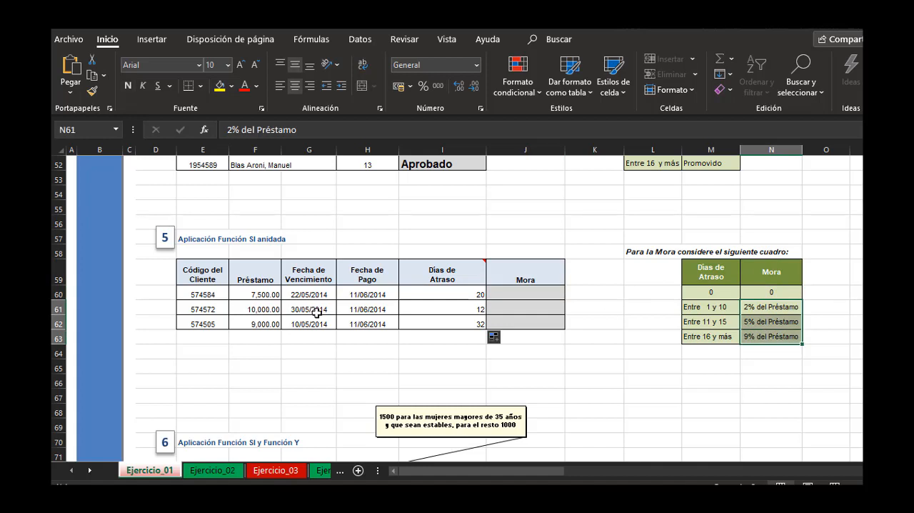
{"action": "left_click_drag", "start_coordinate": [261, 293], "coordinate": [255, 321]}
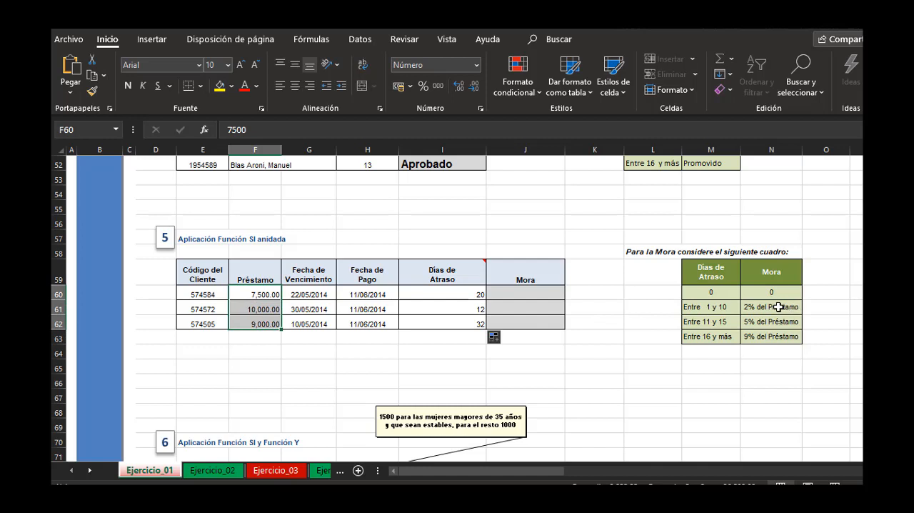
{"action": "left_click", "coordinate": [779, 307]}
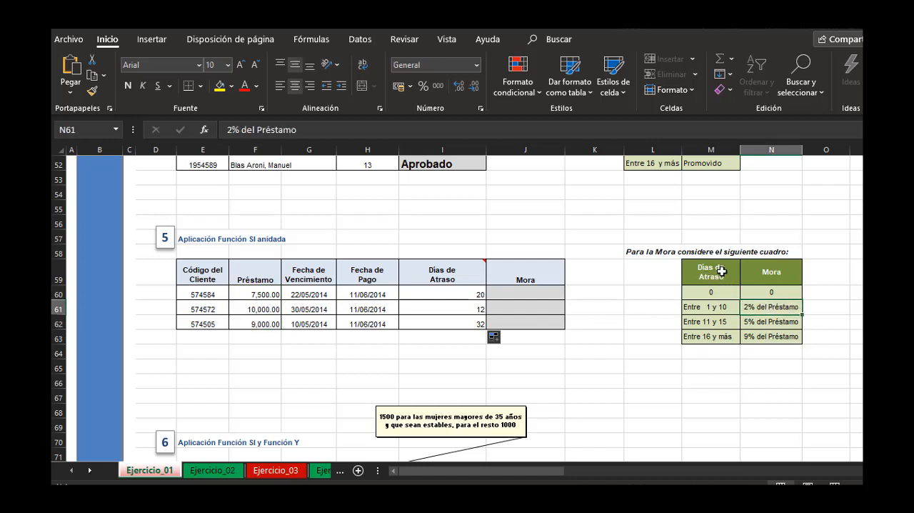
Compare the Días de Atraso values in I60:I62 with the day ranges in the Mora reference table.
{"action": "left_click", "coordinate": [697, 305]}
{"action": "left_click", "coordinate": [702, 322]}
{"action": "left_click", "coordinate": [705, 334]}
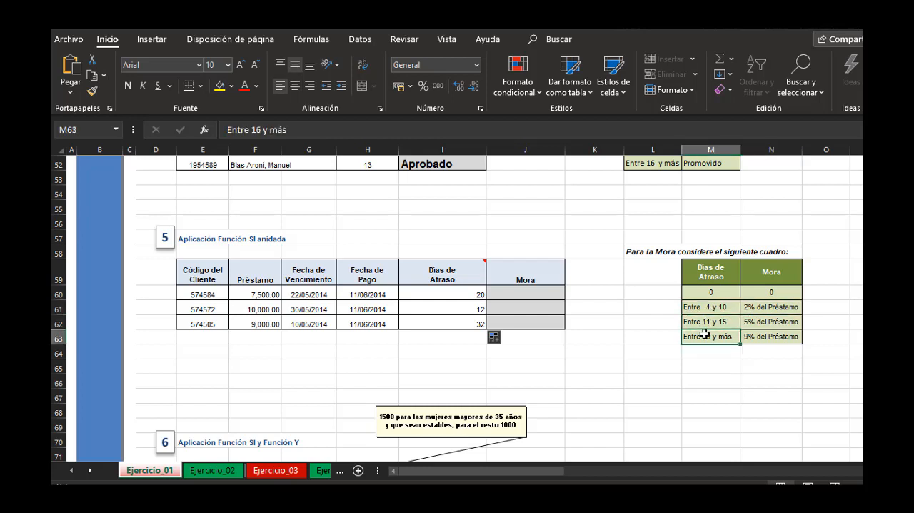
{"action": "left_click_drag", "start_coordinate": [441, 294], "coordinate": [439, 321]}
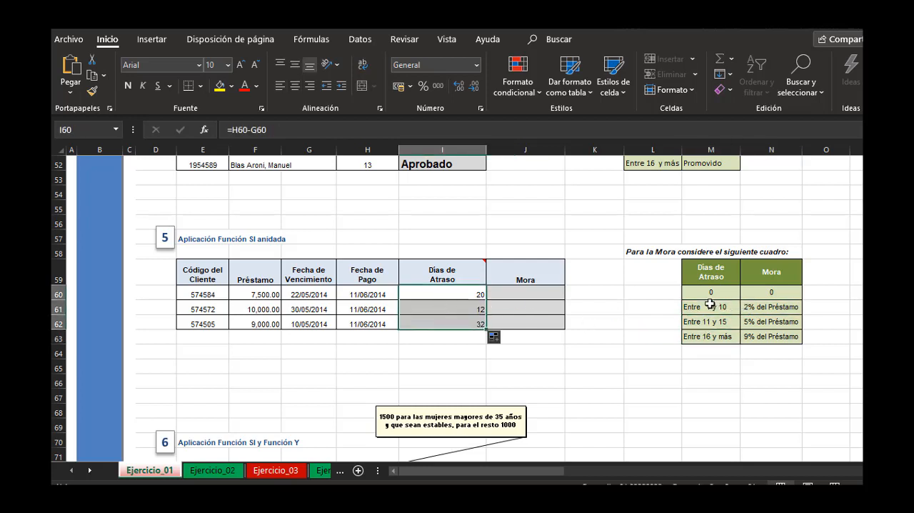
{"action": "left_click_drag", "start_coordinate": [710, 305], "coordinate": [710, 334]}
Start the Mora formula in J60 with a Y function nested inside SI, as =si(y(.
{"action": "left_click", "coordinate": [538, 294]}
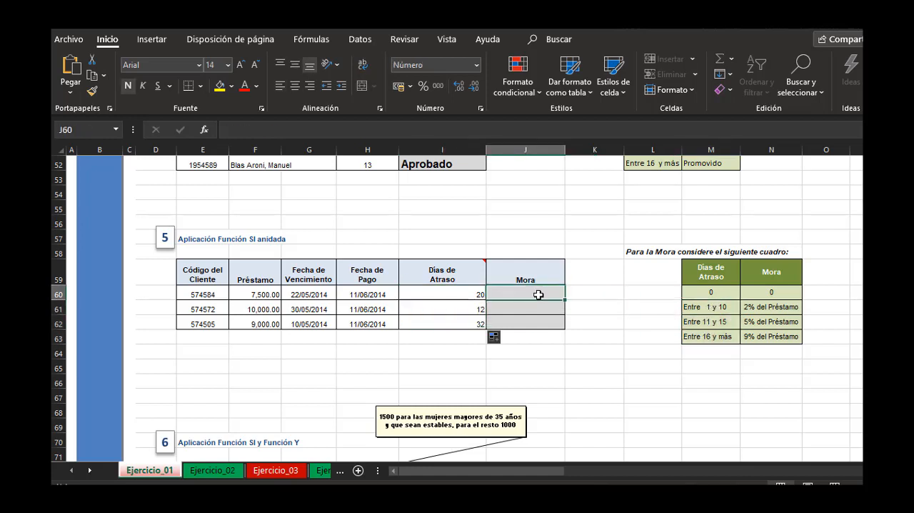
{"action": "type", "text": "="}
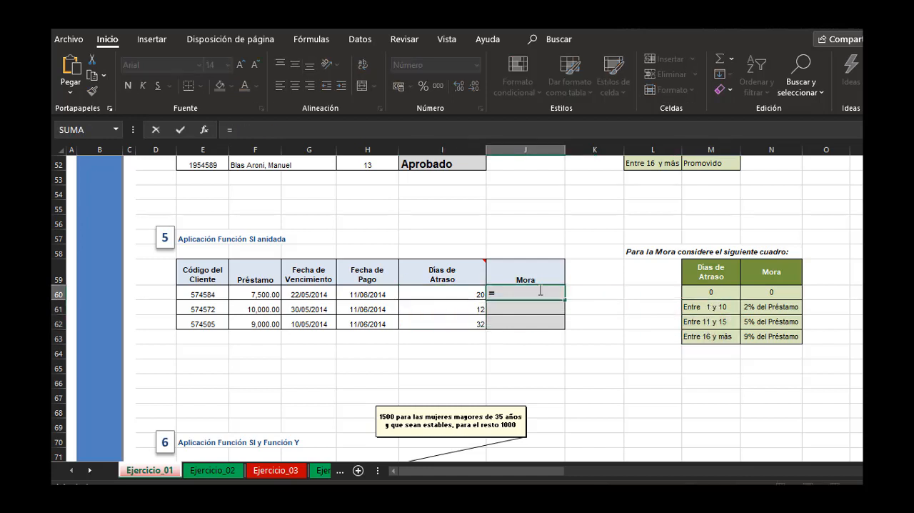
{"action": "type", "text": "si("}
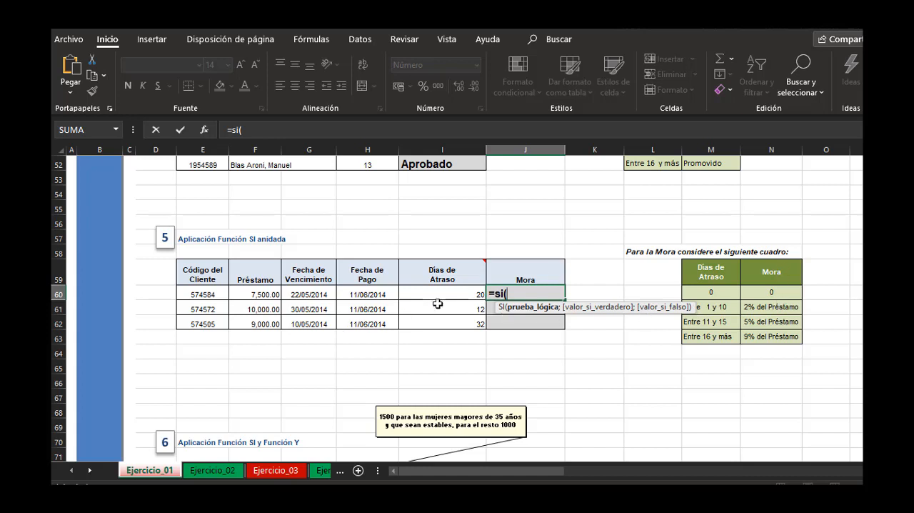
{"action": "left_click", "coordinate": [478, 293]}
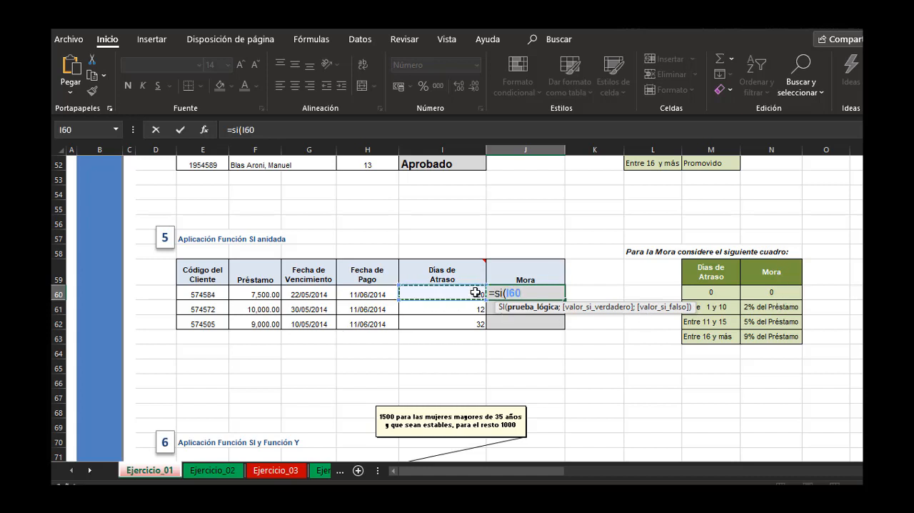
{"action": "key", "text": "BackSpace"}
{"action": "key", "text": "BackSpace"}
{"action": "key", "text": "BackSpace"}
{"action": "type", "text": "y("}
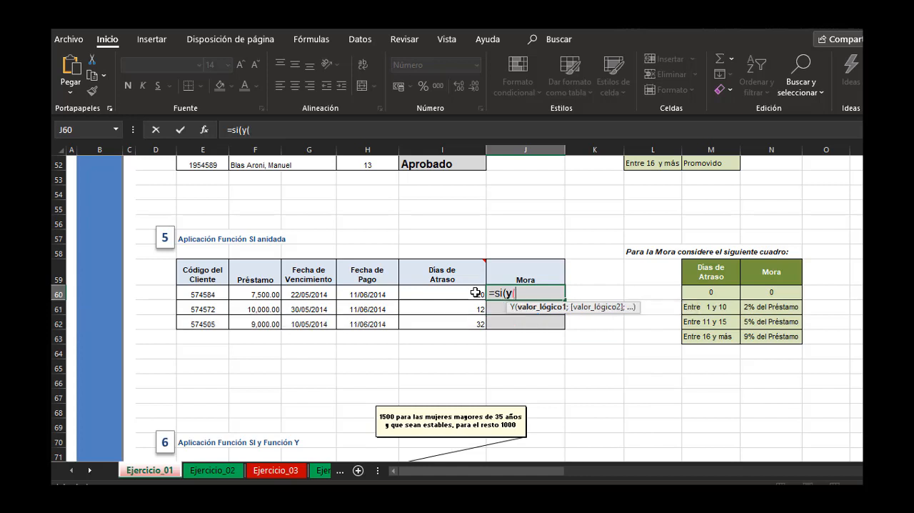
Complete the first logical test in J60's formula as I60>=1;I60<=10 and close the Y function.
{"action": "left_click", "coordinate": [474, 292]}
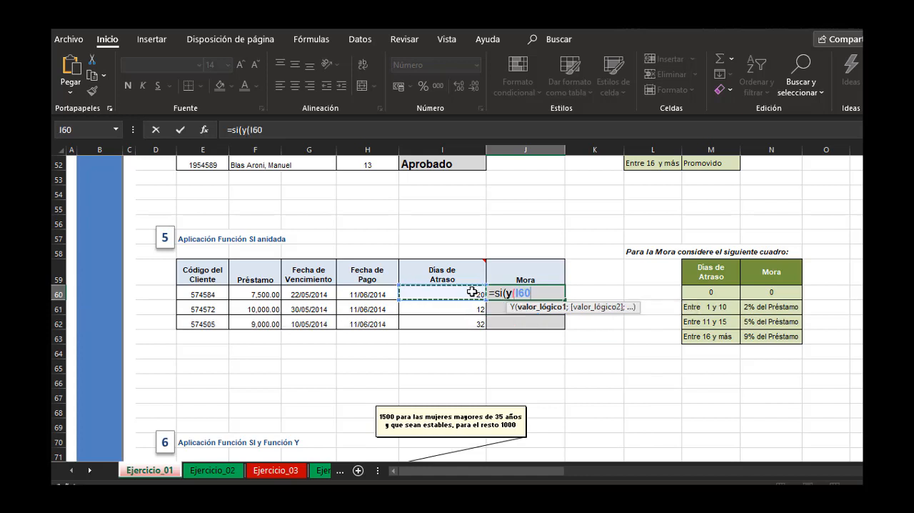
{"action": "type", "text": ">=1;"}
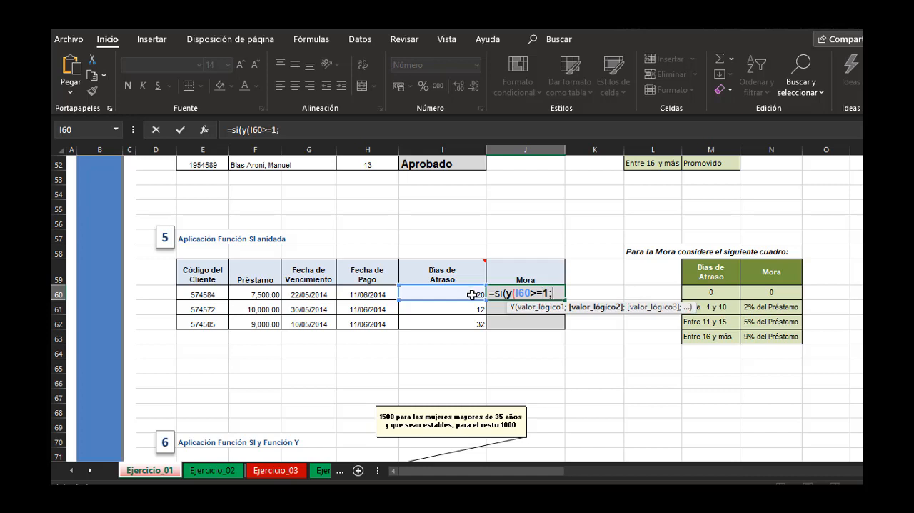
{"action": "left_click", "coordinate": [473, 293]}
{"action": "type", "text": ">"}
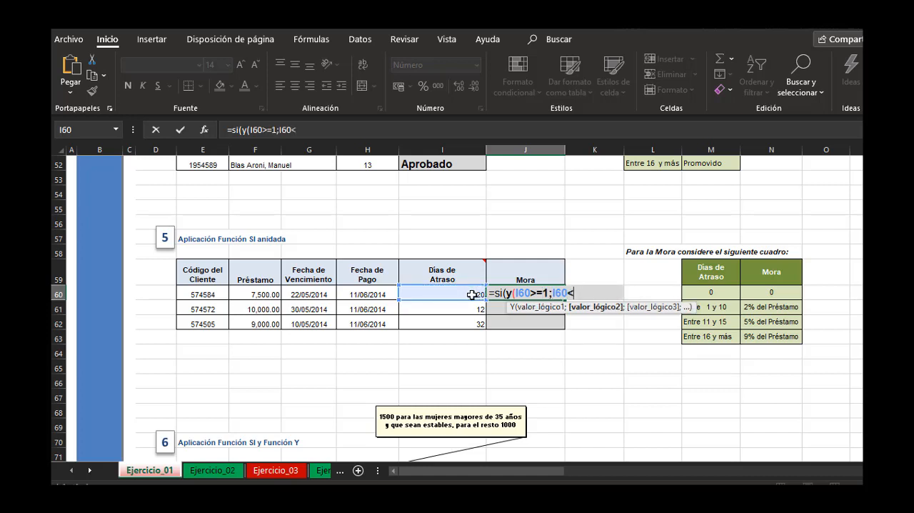
{"action": "type", "text": "=10);"}
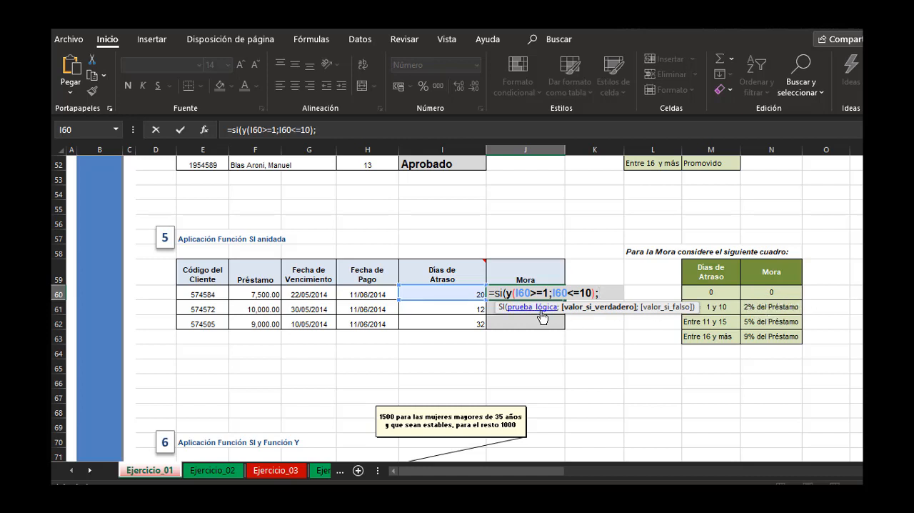
Set the first SI's true value in J60's formula to F60*0.02.
{"action": "left_click", "coordinate": [258, 293]}
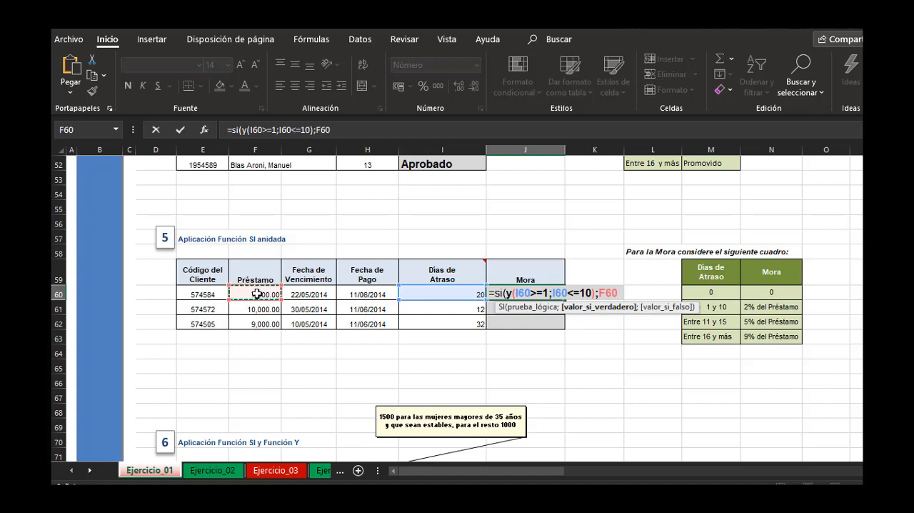
{"action": "type", "text": "*0.02"}
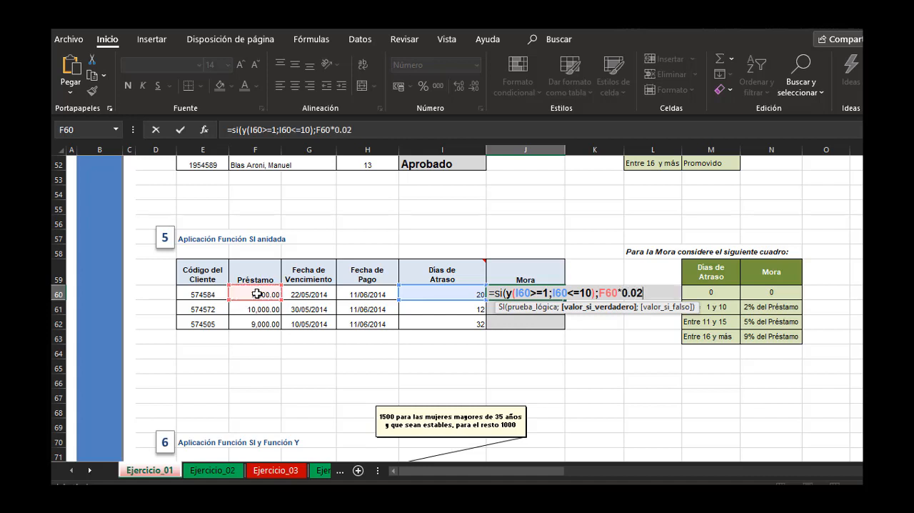
{"action": "type", "text": ";si(y("}
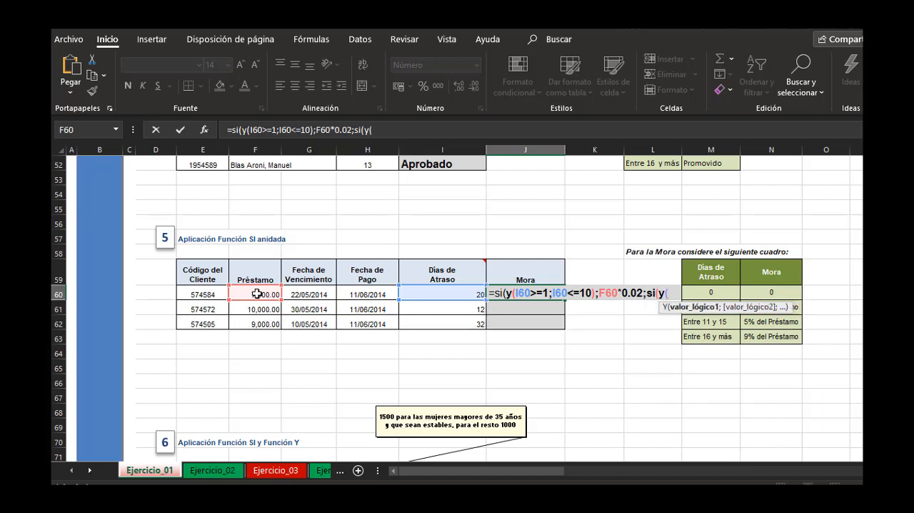
Nest a second SI as the false value in J60's formula, with the test y(I60>=11;I60<=15).
{"action": "left_click", "coordinate": [420, 291]}
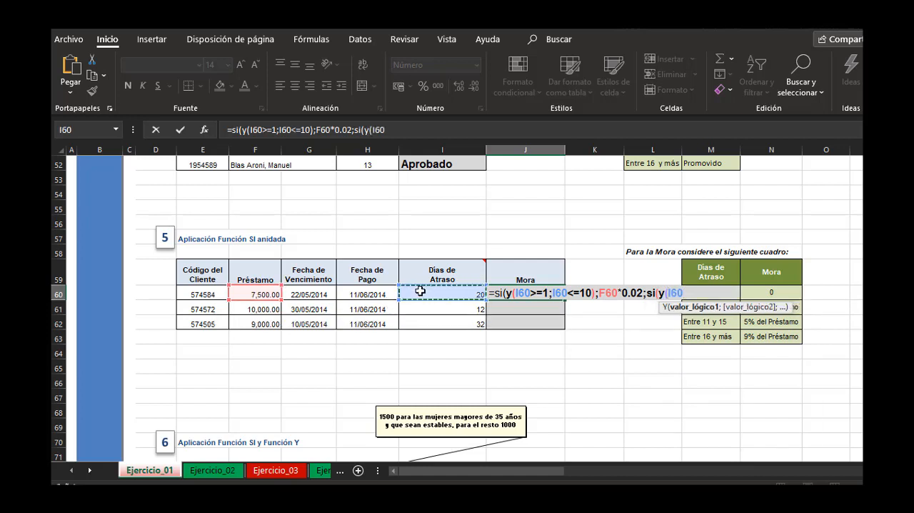
{"action": "type", "text": ">"}
{"action": "left_click", "coordinate": [478, 132]}
{"action": "type", "text": "="}
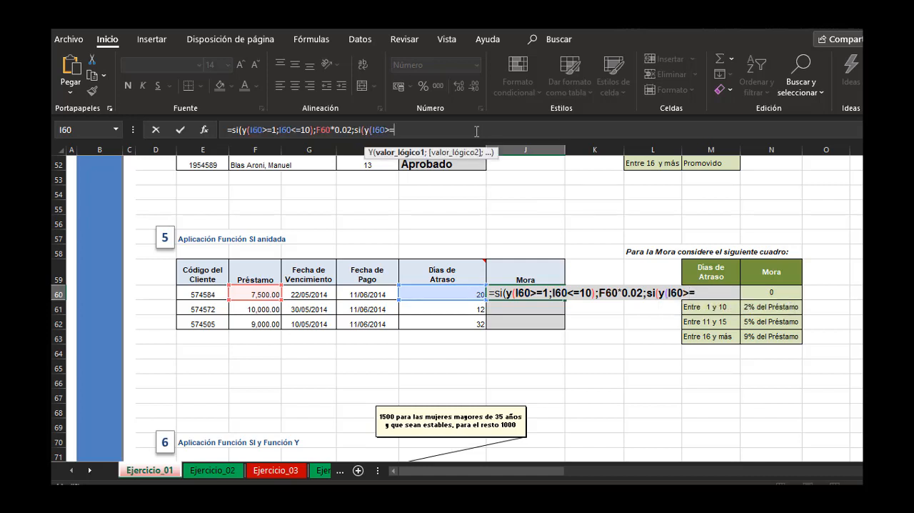
{"action": "type", "text": "11;"}
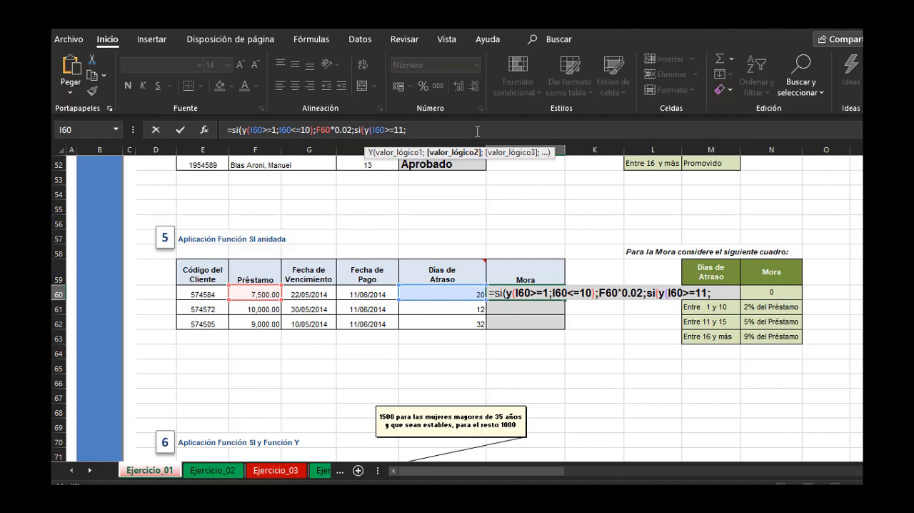
{"action": "left_click", "coordinate": [455, 292]}
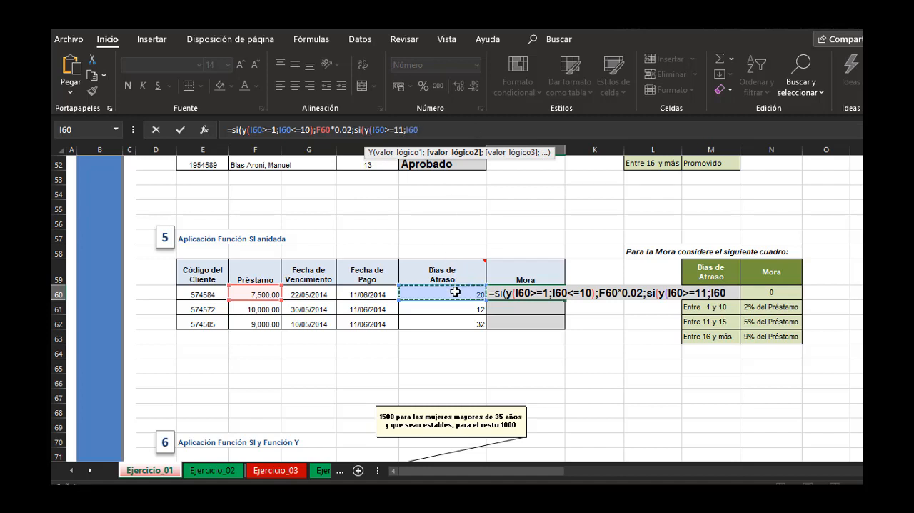
{"action": "type", "text": "Zz"}
{"action": "key", "text": "BackSpace"}
{"action": "key", "text": "BackSpace"}
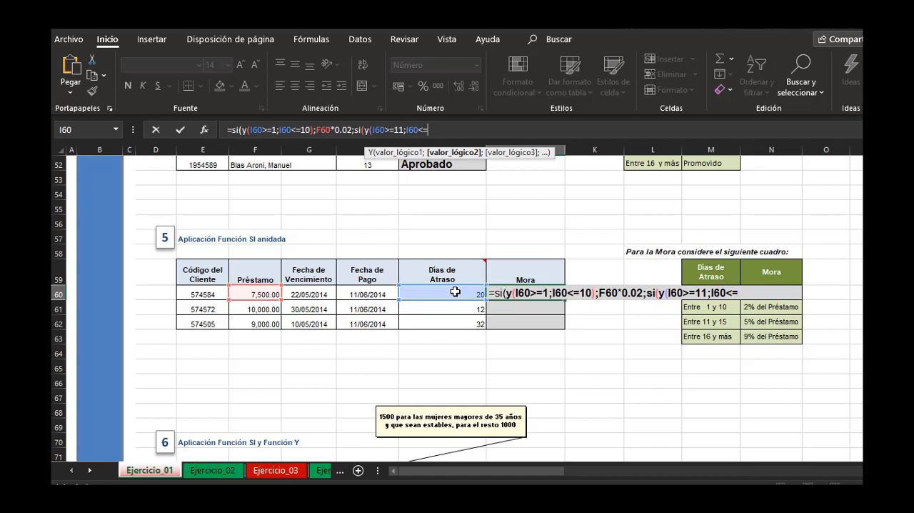
{"action": "type", "text": "<=15);"}
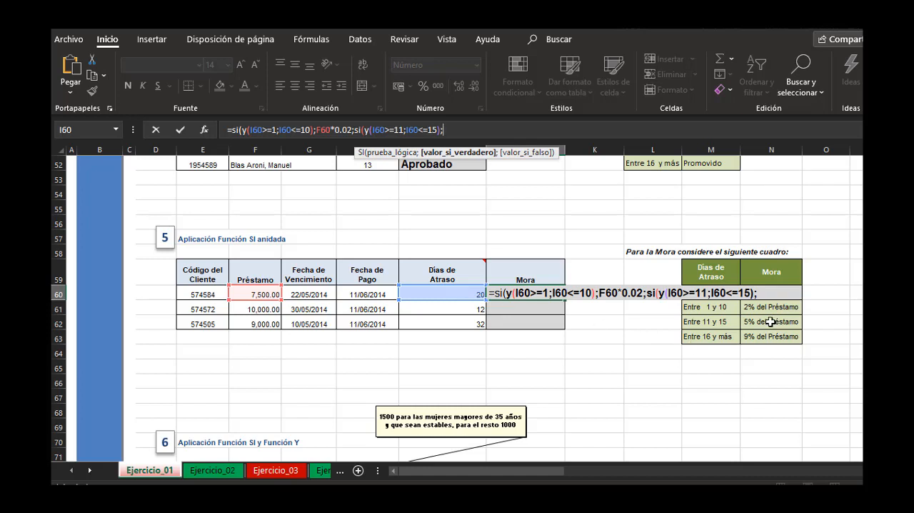
Set the second SI's true value in J60's formula to F60*0.05.
{"action": "left_click", "coordinate": [248, 293]}
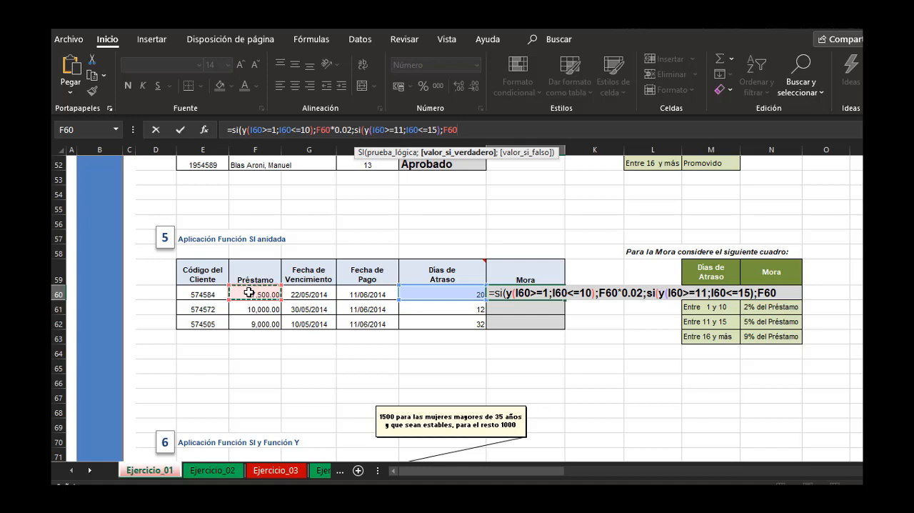
{"action": "type", "text": "*0.0"}
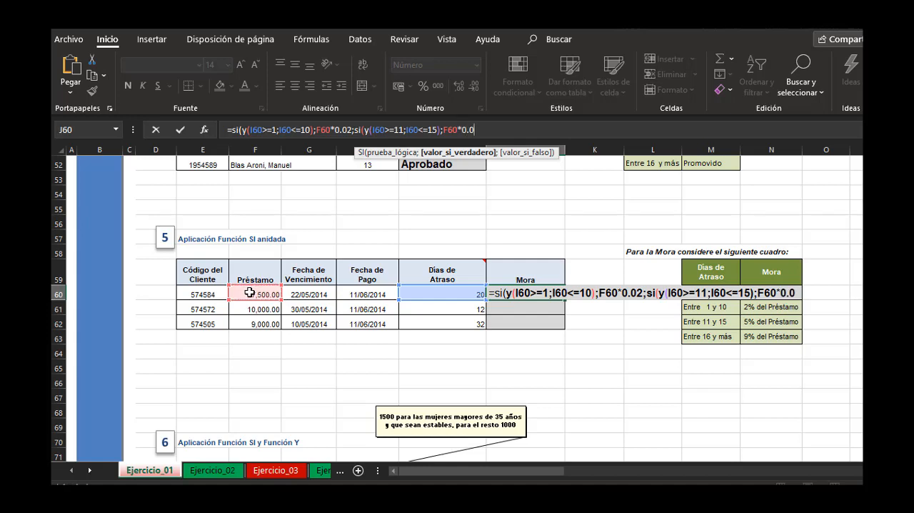
{"action": "type", "text": "5;"}
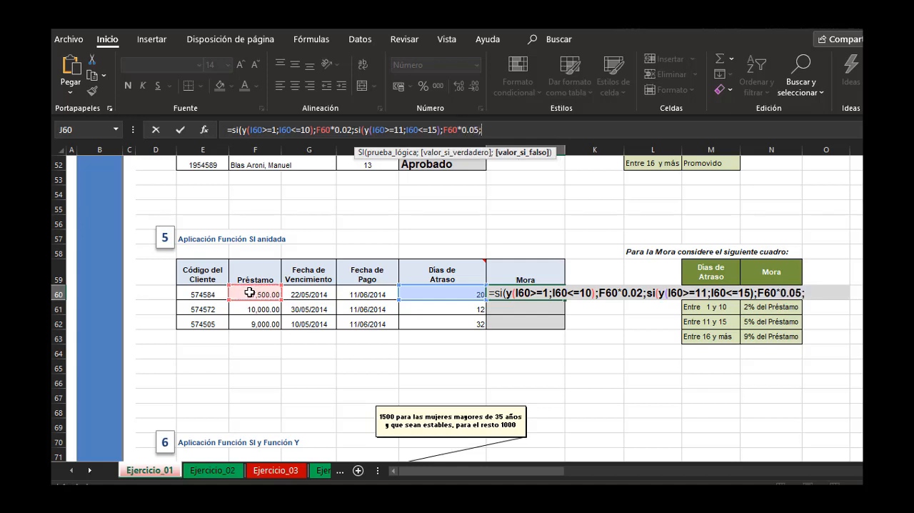
{"action": "type", "text": "si"}
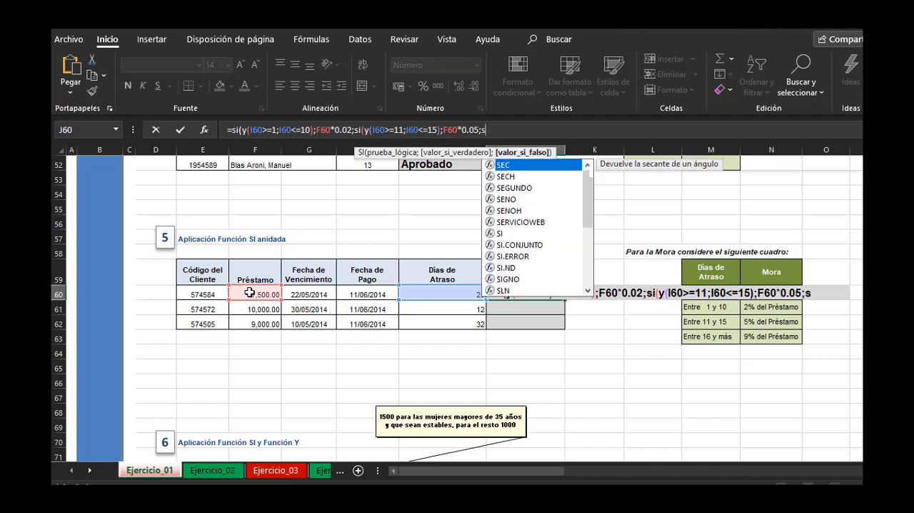
{"action": "type", "text": "("}
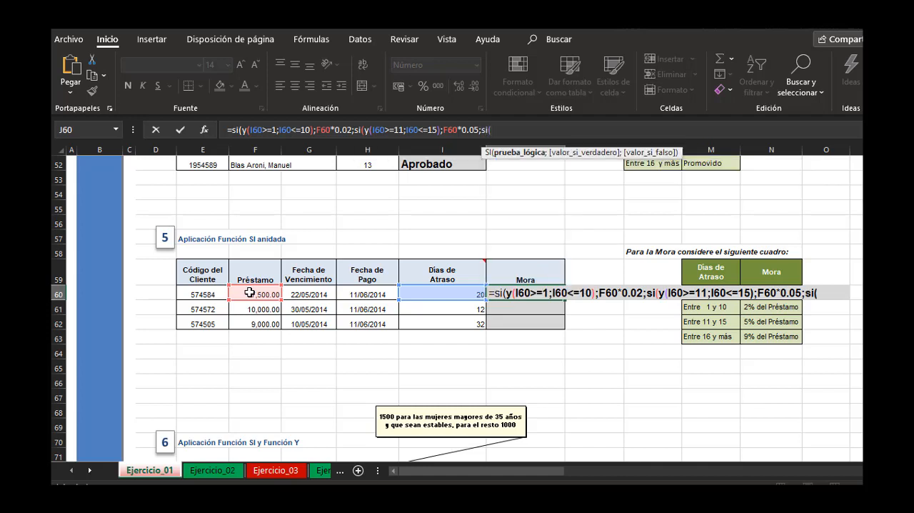
{"action": "type", "text": "y("}
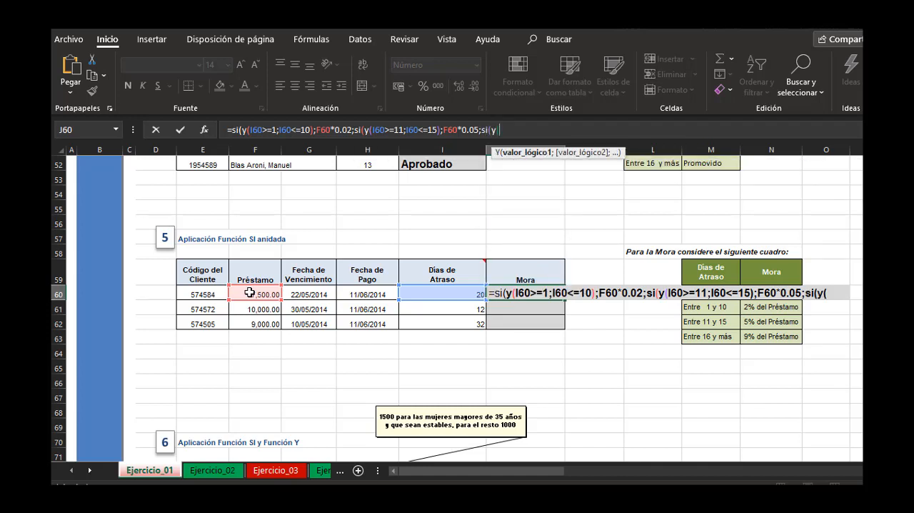
Nest a third SI as the second one's false value in J60's formula, with the test y(I60>=16).
{"action": "left_click", "coordinate": [431, 291]}
{"action": "type", "text": ">"}
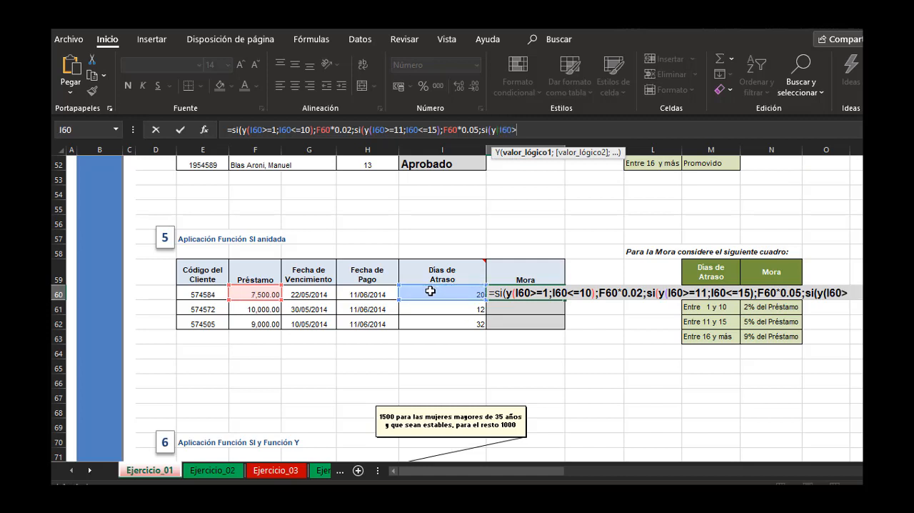
{"action": "type", "text": "=16"}
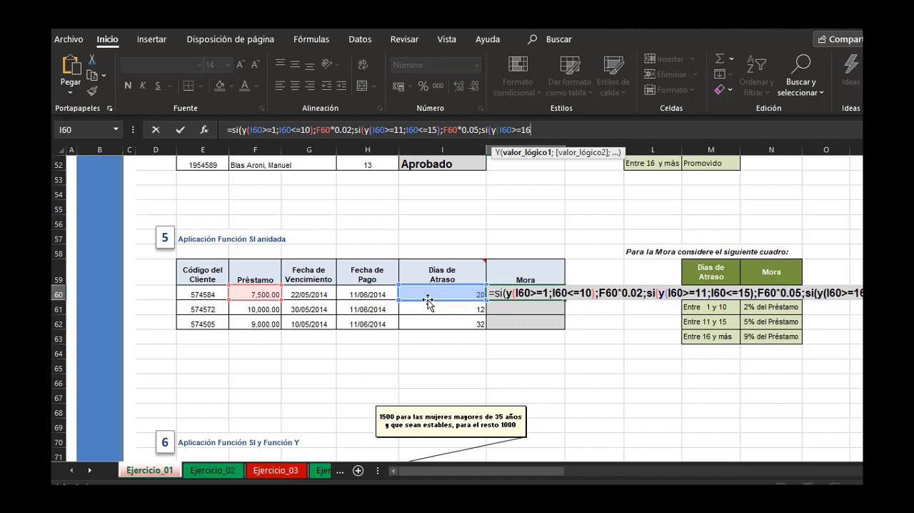
{"action": "type", "text": ")"}
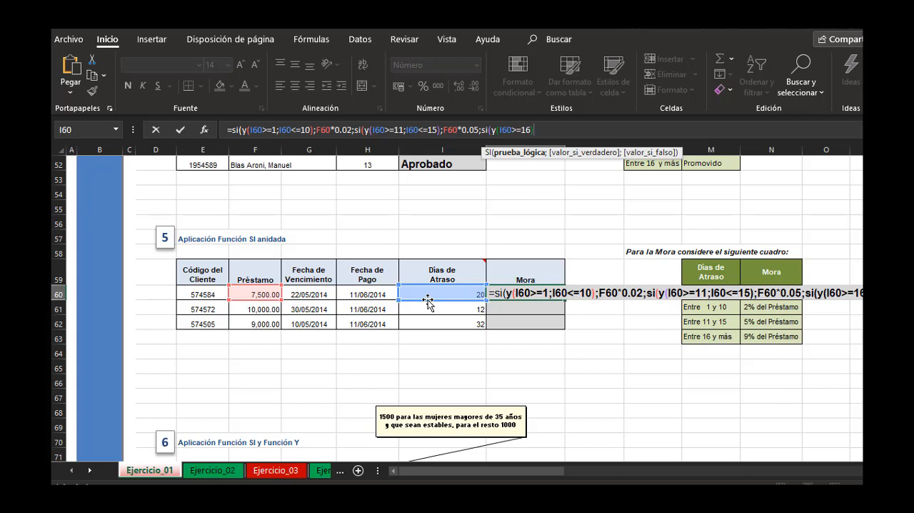
{"action": "type", "text": ";"}
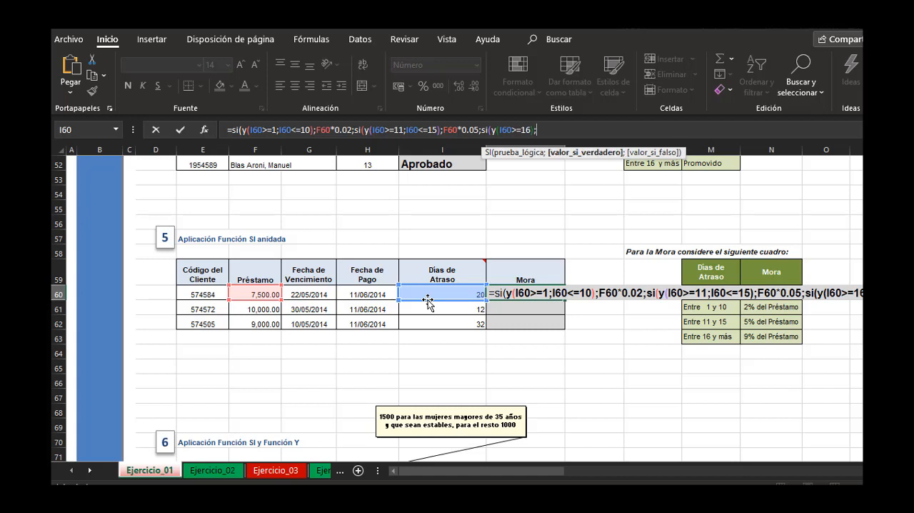
{"action": "type", "text": "F60*0.09;"}
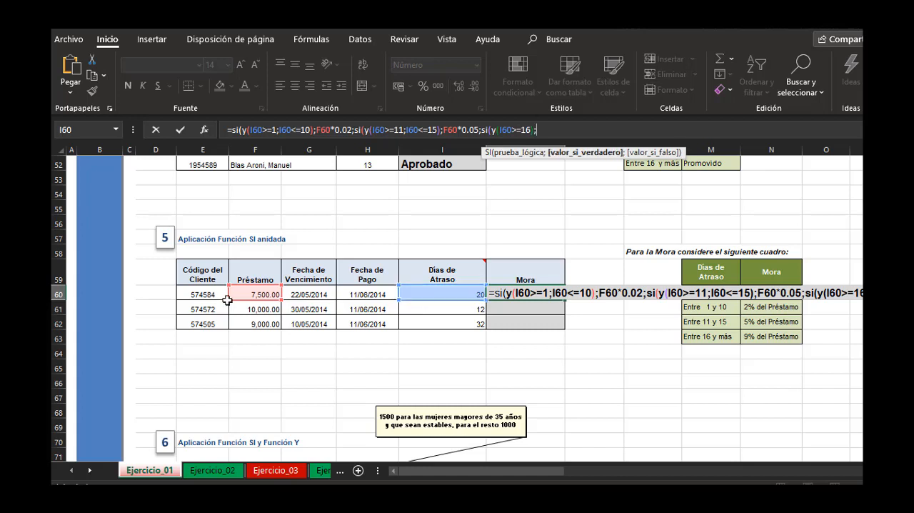
{"action": "type", "text": "0"}
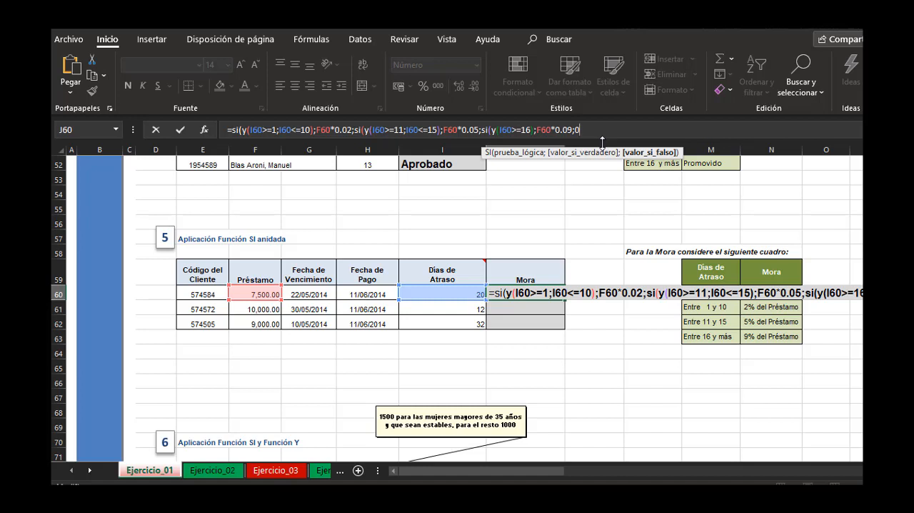
Finish J60's formula with F60*0.09 as the third SI's true value and 0 as its false value, close all three SI functions and enter it.
{"action": "type", "text": ")"}
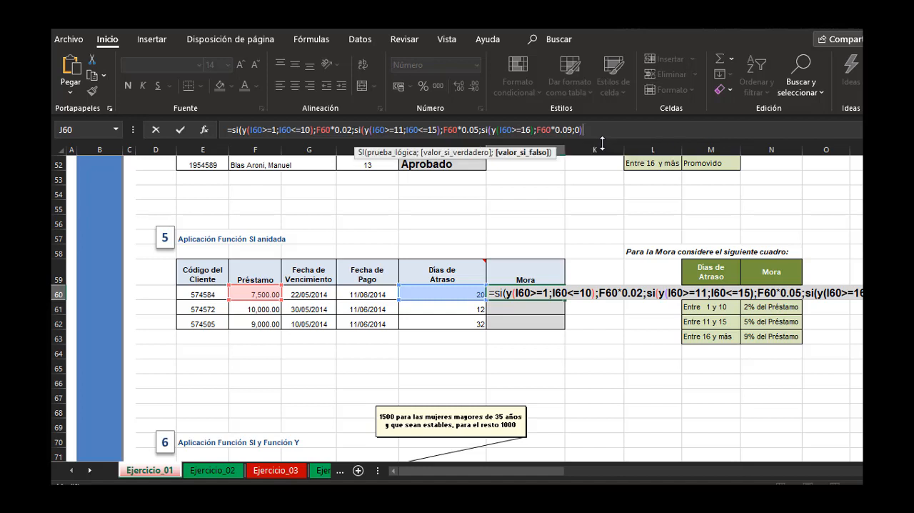
{"action": "type", "text": "))"}
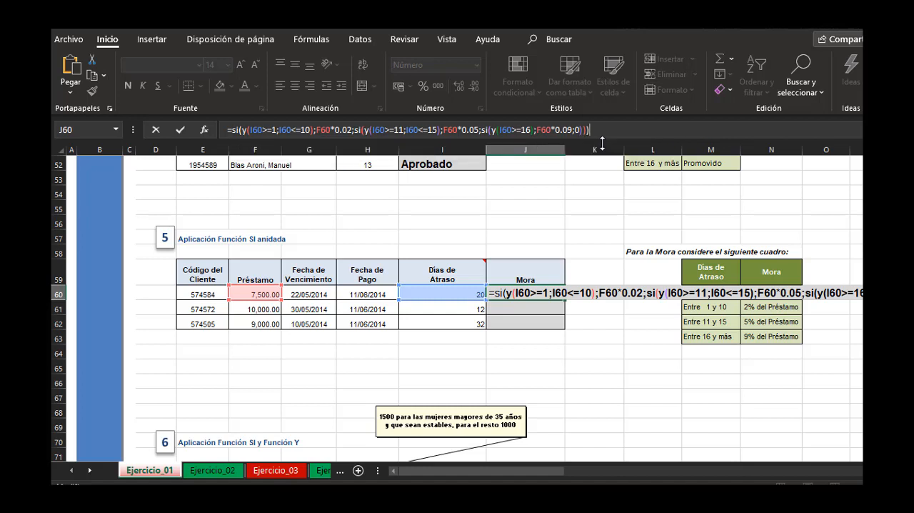
{"action": "key", "text": "Return"}
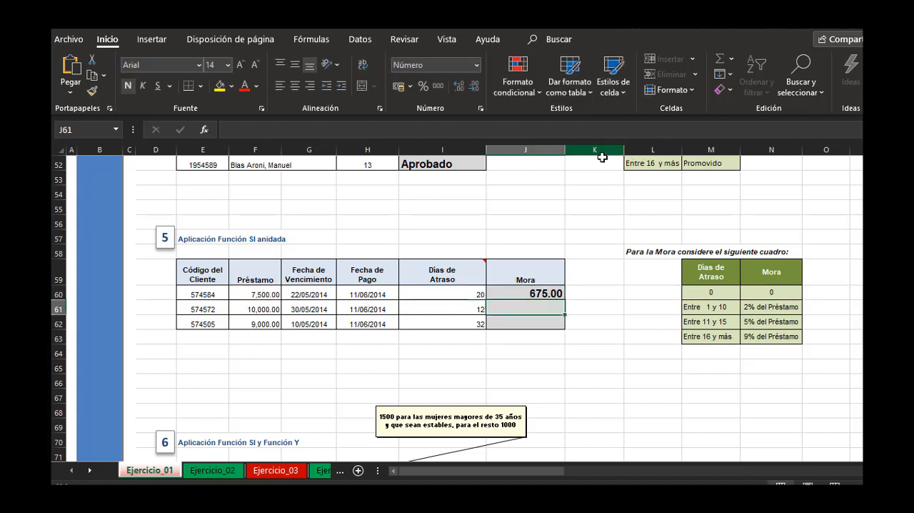
Fill J60's Mora formula down through J62 for the remaining loans.
{"action": "left_click", "coordinate": [542, 292]}
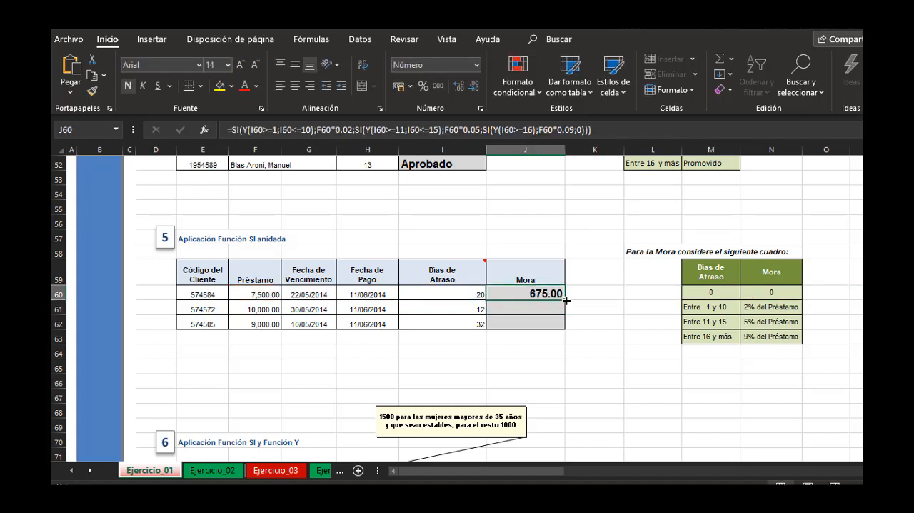
{"action": "double_click", "coordinate": [566, 299]}
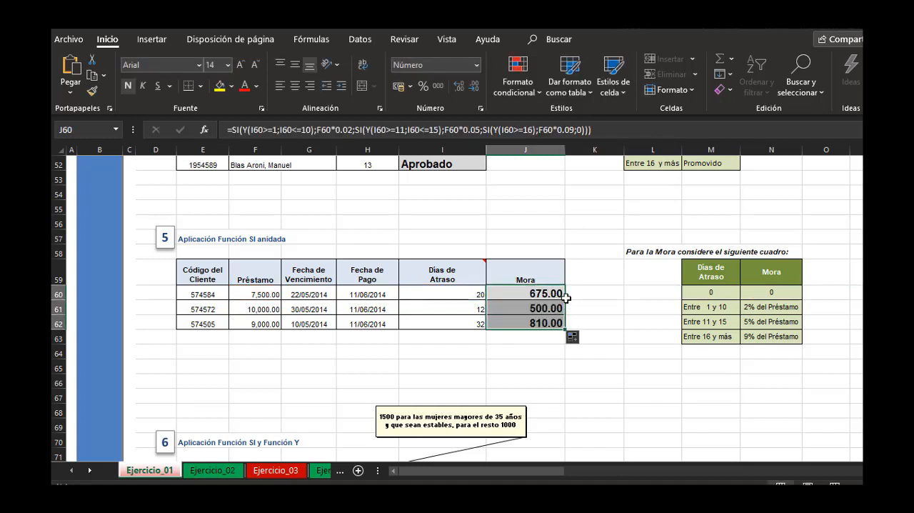
{"action": "left_click", "coordinate": [593, 292]}
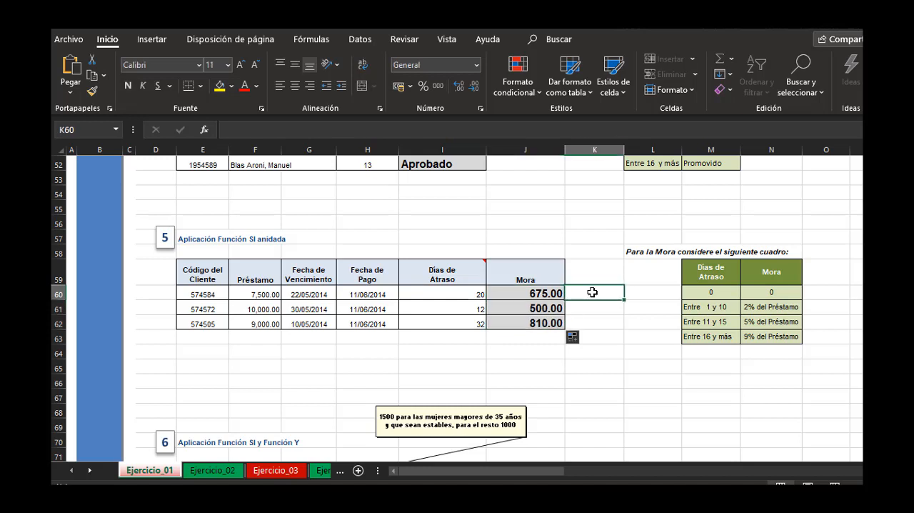
Check each loan's Mora in rows 60 to 62 against its Días de Atraso, its Préstamo and the percentages in the Mora table.
{"action": "left_click", "coordinate": [445, 292]}
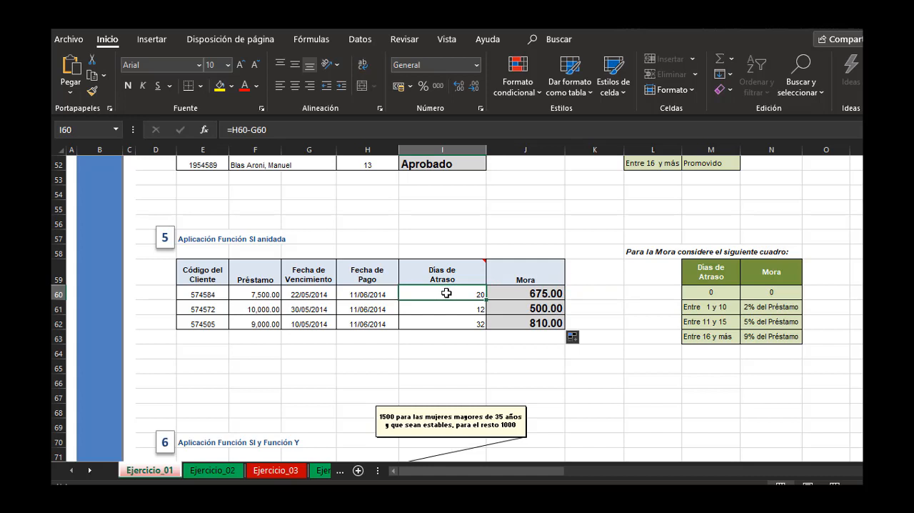
{"action": "left_click_drag", "start_coordinate": [699, 336], "coordinate": [743, 336]}
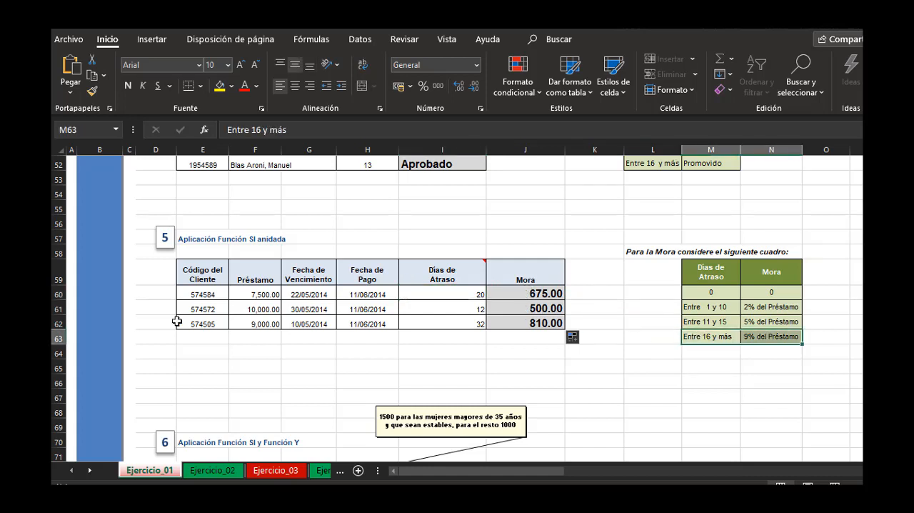
{"action": "left_click", "coordinate": [250, 294]}
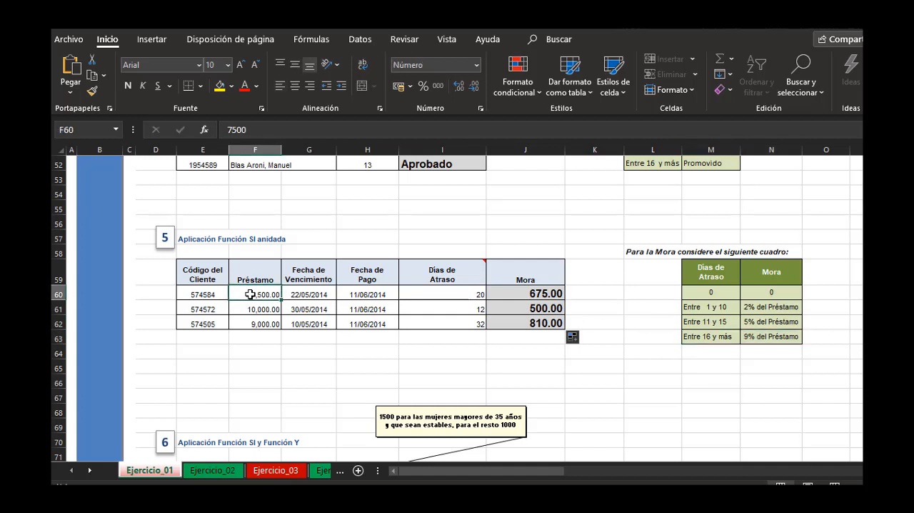
{"action": "left_click", "coordinate": [548, 292]}
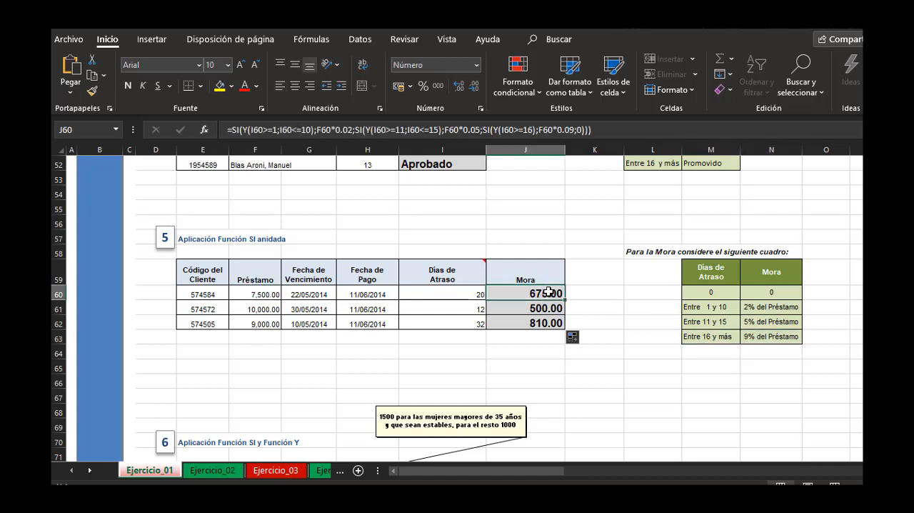
{"action": "left_click", "coordinate": [471, 309]}
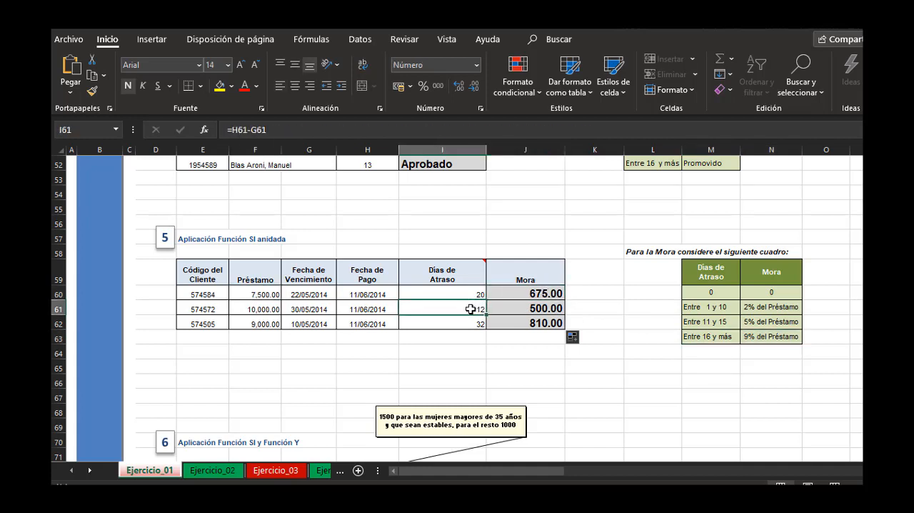
{"action": "left_click", "coordinate": [714, 323]}
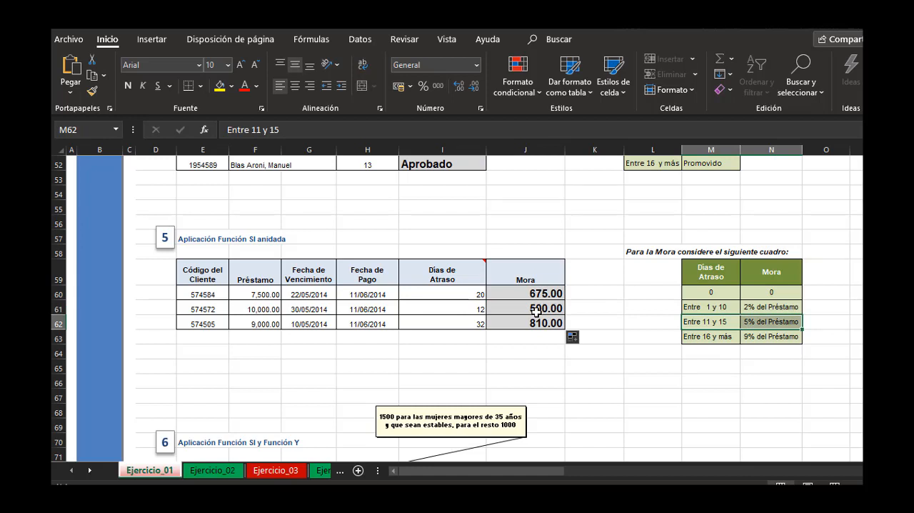
{"action": "left_click", "coordinate": [261, 309]}
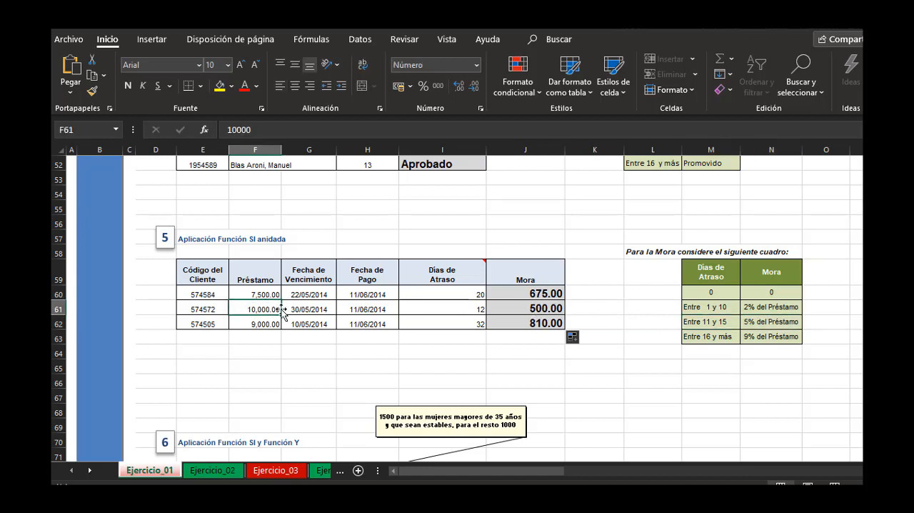
{"action": "left_click", "coordinate": [547, 309]}
{"action": "left_click", "coordinate": [463, 324]}
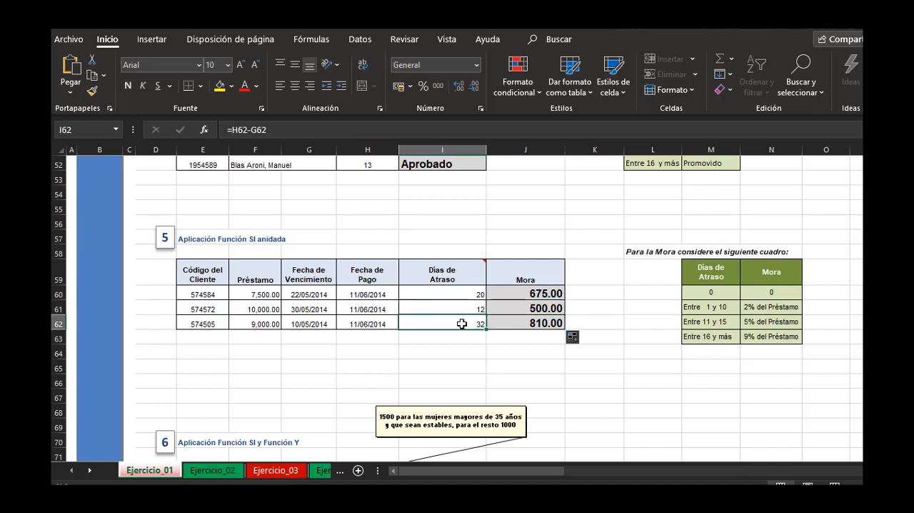
{"action": "left_click", "coordinate": [721, 336]}
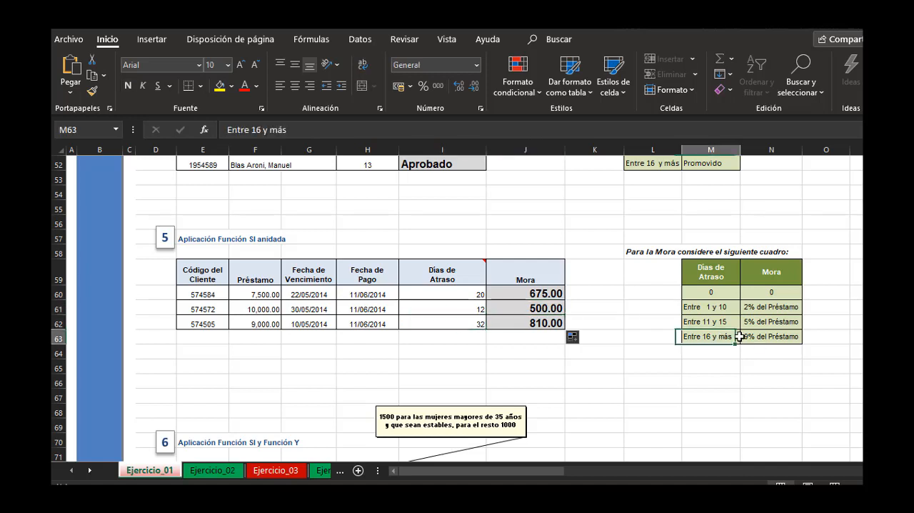
{"action": "left_click", "coordinate": [267, 323]}
{"action": "left_click", "coordinate": [635, 324]}
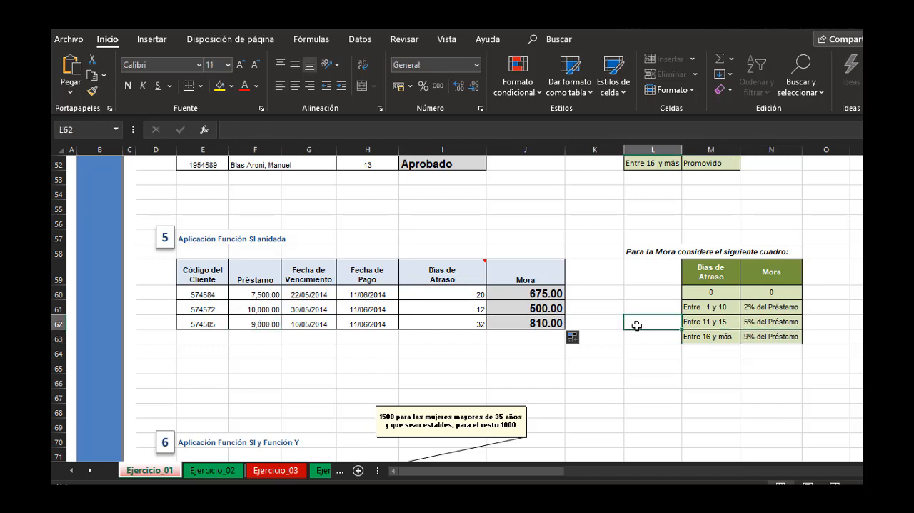
Examine exercise 6's table, its Situación entries and the note with the Sueldo rule, ending on the first Sueldo cell, H73.
{"action": "scroll", "coordinate": [635, 324], "scroll_direction": "down", "scroll_amount": 4}
{"action": "scroll", "coordinate": [634, 323], "scroll_direction": "up", "scroll_amount": 1}
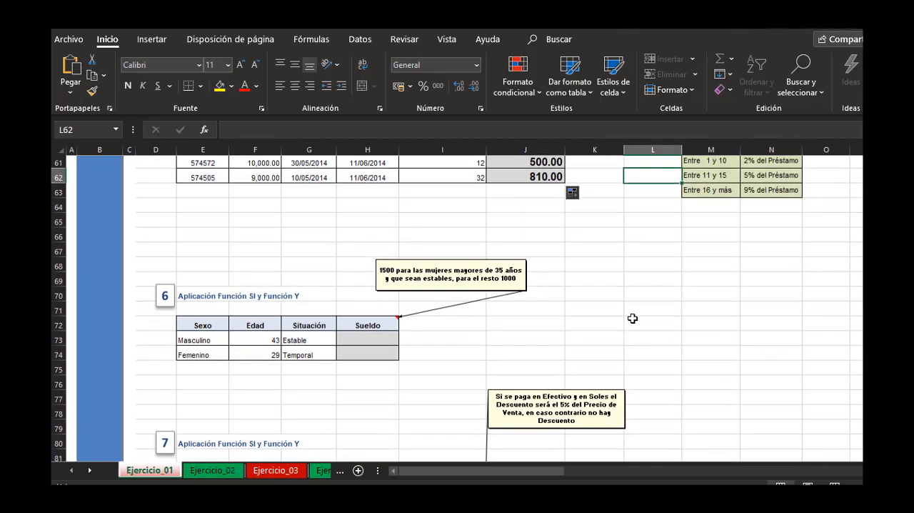
{"action": "scroll", "coordinate": [633, 320], "scroll_direction": "down", "scroll_amount": 1}
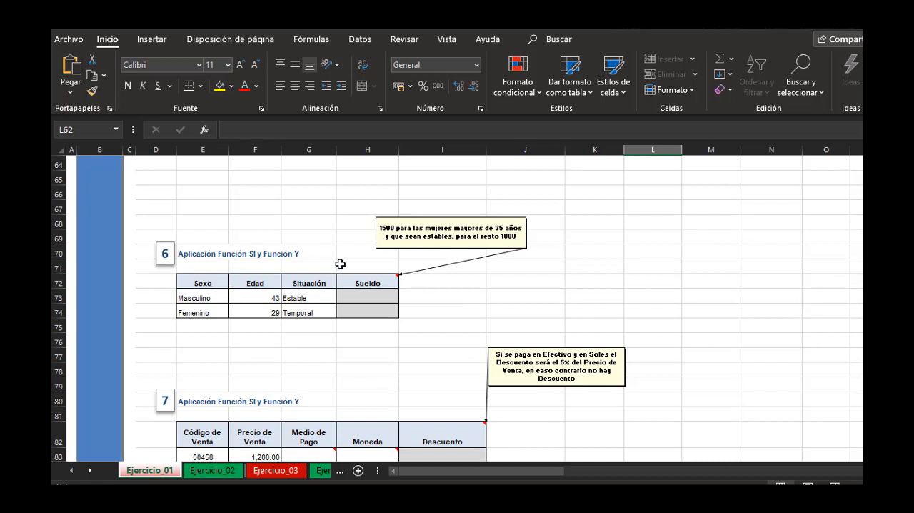
{"action": "left_click", "coordinate": [369, 294]}
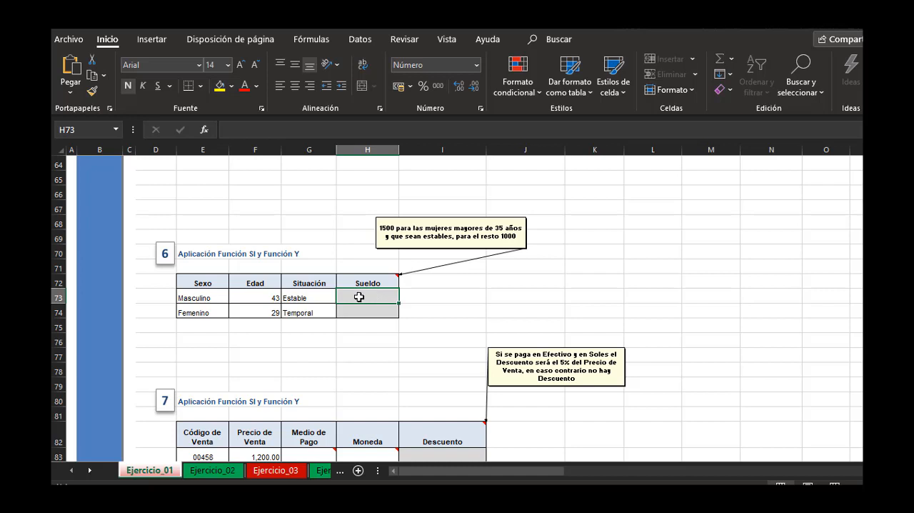
{"action": "left_click", "coordinate": [306, 298]}
{"action": "left_click", "coordinate": [308, 312]}
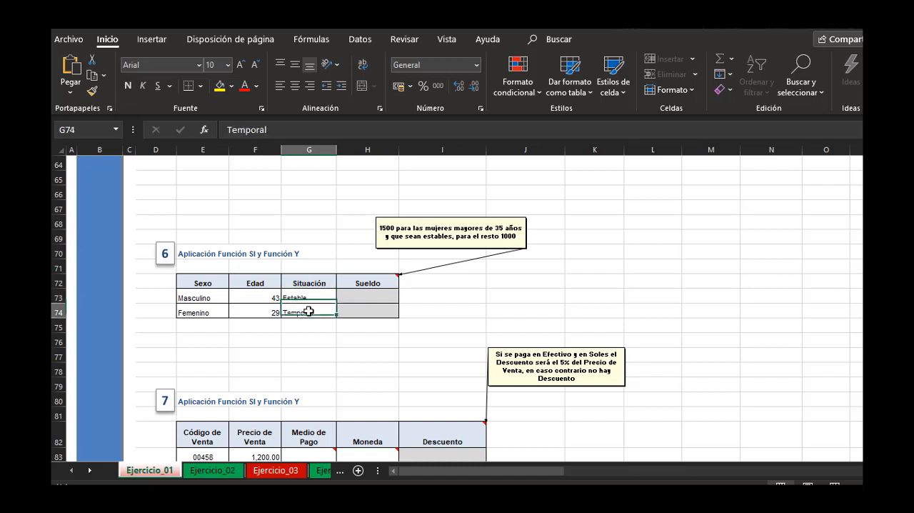
{"action": "left_click", "coordinate": [370, 295]}
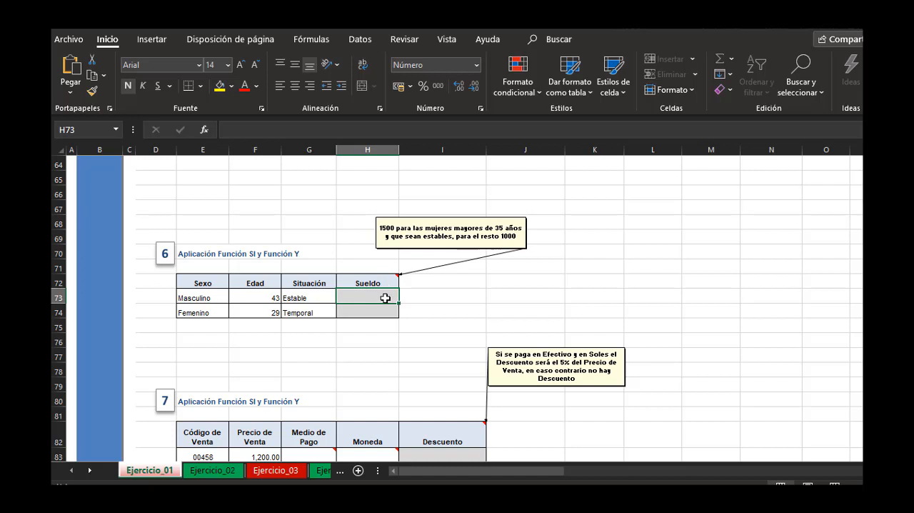
Start a SI formula in H73 with a nested Y function whose first condition tests E73 for Femenino.
{"action": "type", "text": "="}
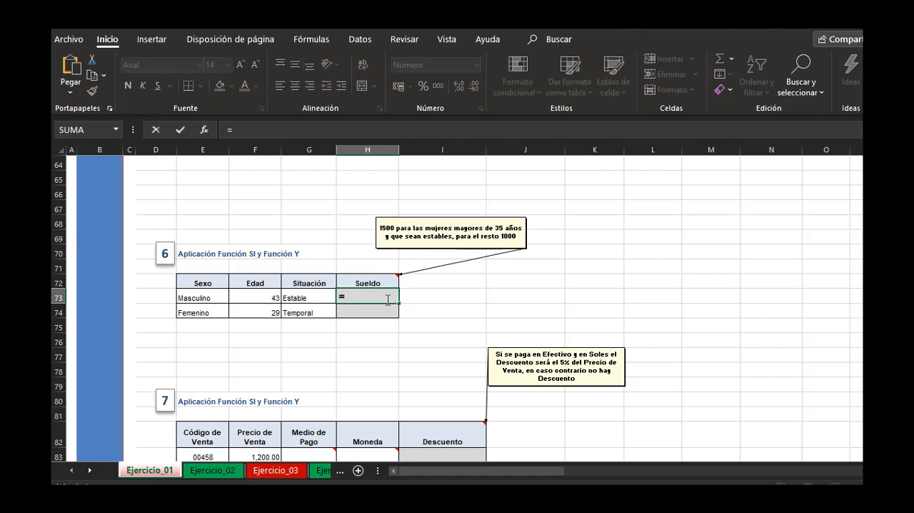
{"action": "type", "text": "si("}
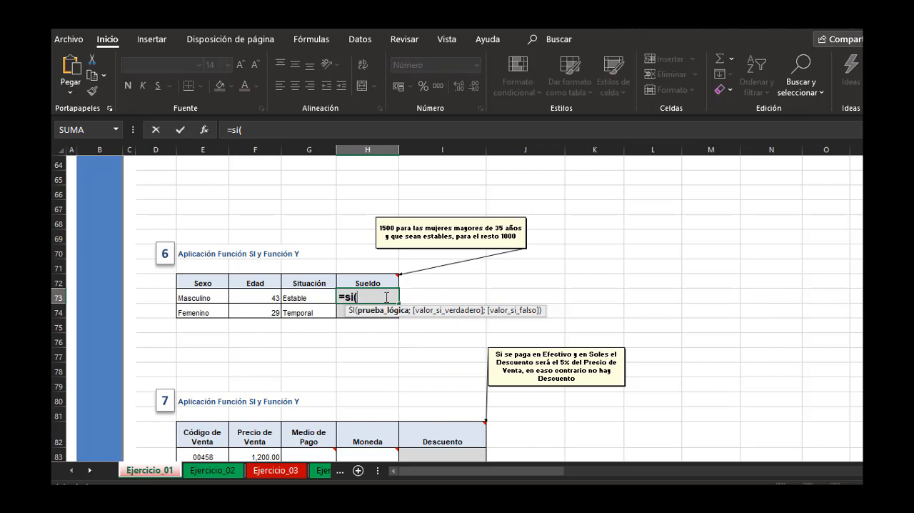
{"action": "type", "text": "y("}
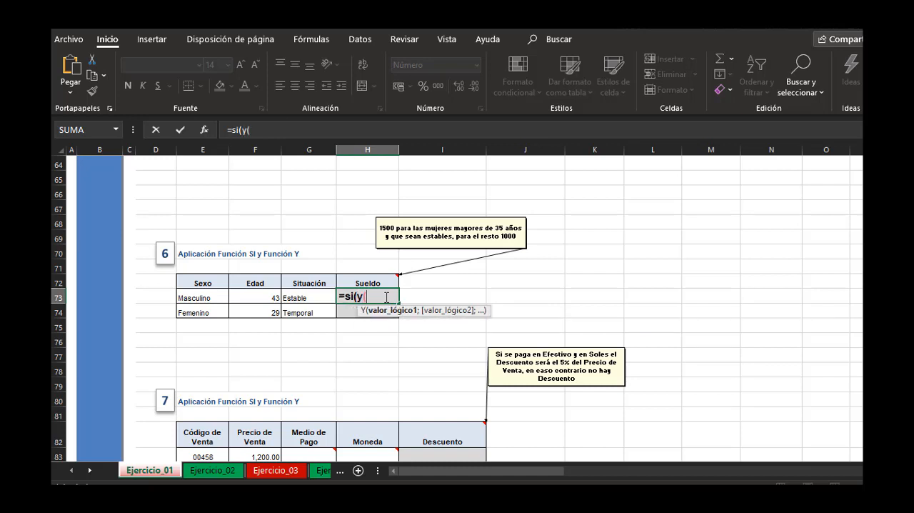
{"action": "left_click", "coordinate": [206, 298]}
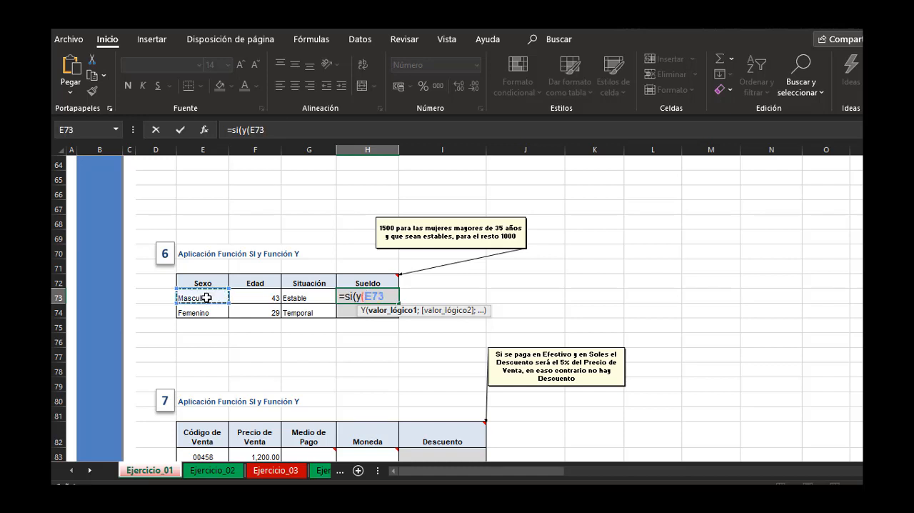
{"action": "type", "text": "="}
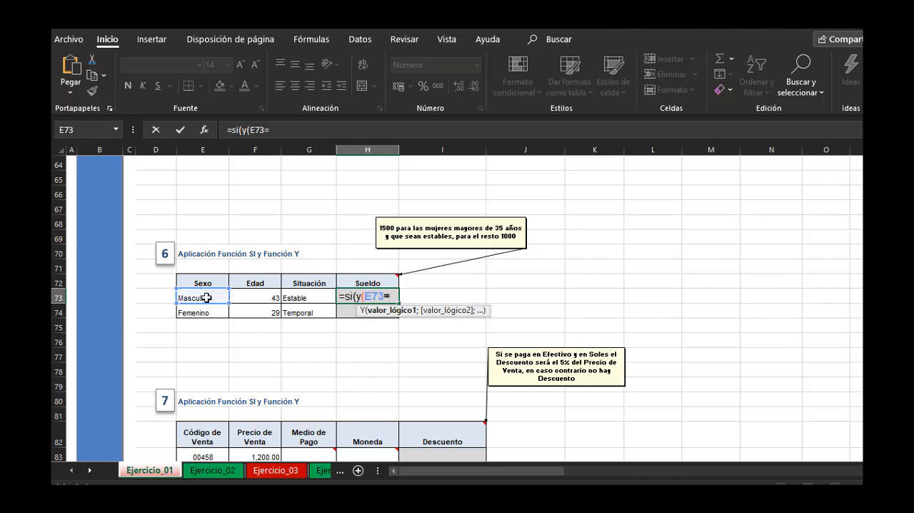
{"action": "type", "text": "Femenino"}
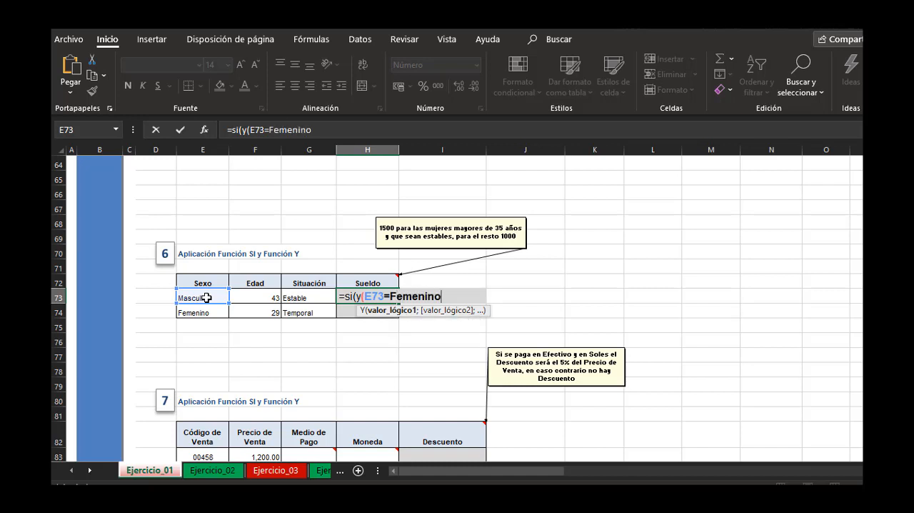
{"action": "type", "text": "\";"}
Add F73>35 as Y's second condition and put the missing opening quotation mark before Femenino.
{"action": "left_click", "coordinate": [249, 296]}
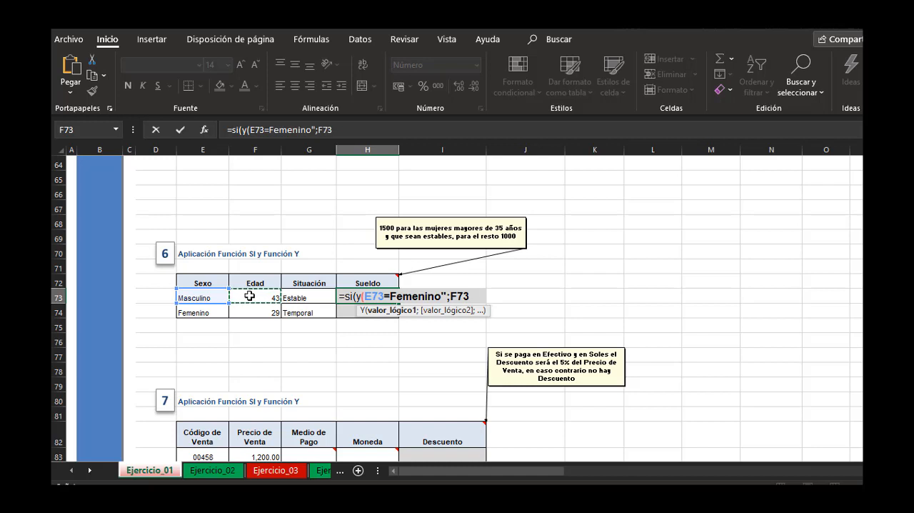
{"action": "type", "text": ">35;"}
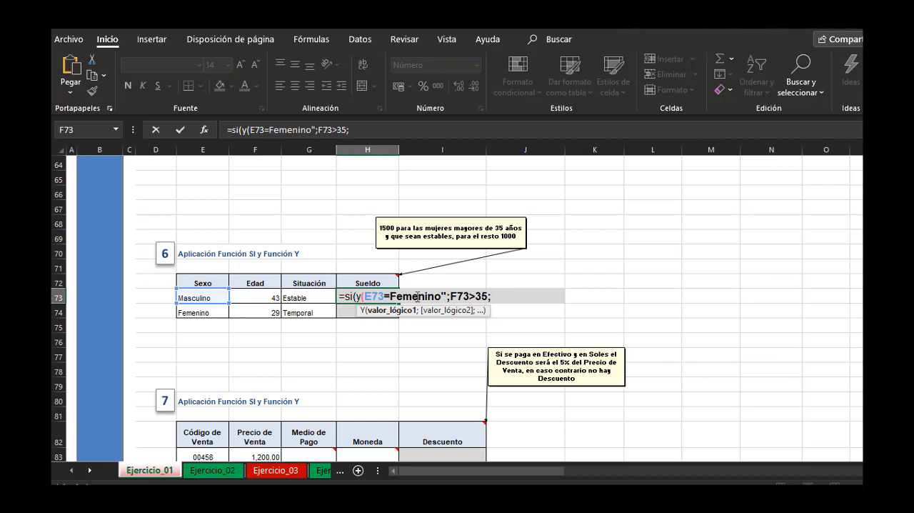
{"action": "left_click", "coordinate": [391, 295]}
{"action": "type", "text": "\""}
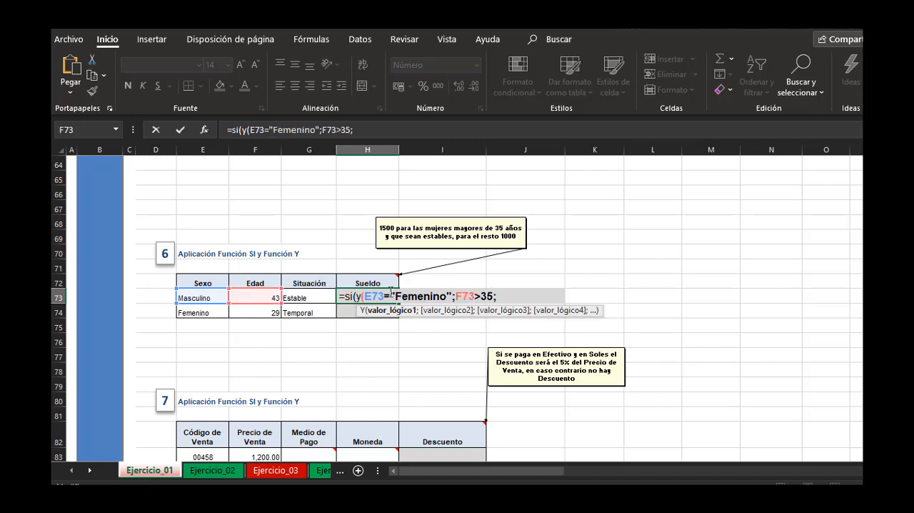
{"action": "left_click", "coordinate": [513, 296]}
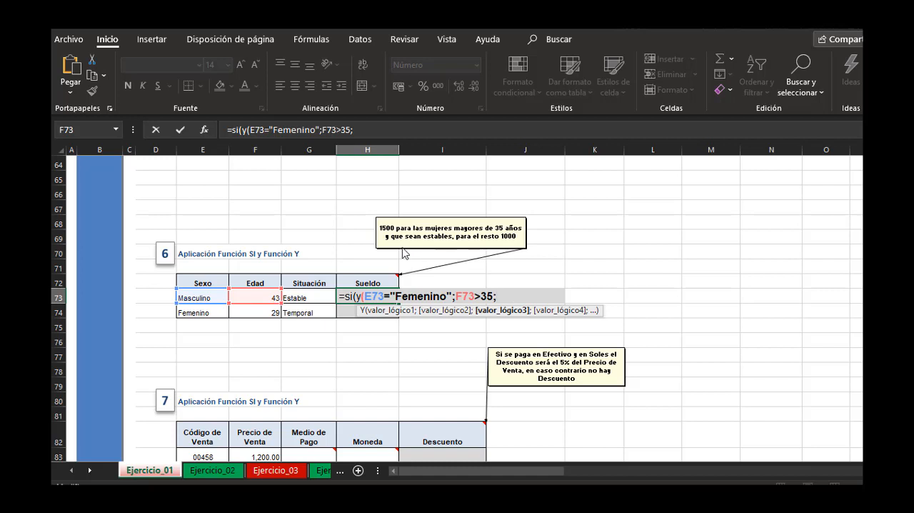
Add G73="Estable" as the third condition in H73's formula and close the Y function.
{"action": "left_click", "coordinate": [313, 296]}
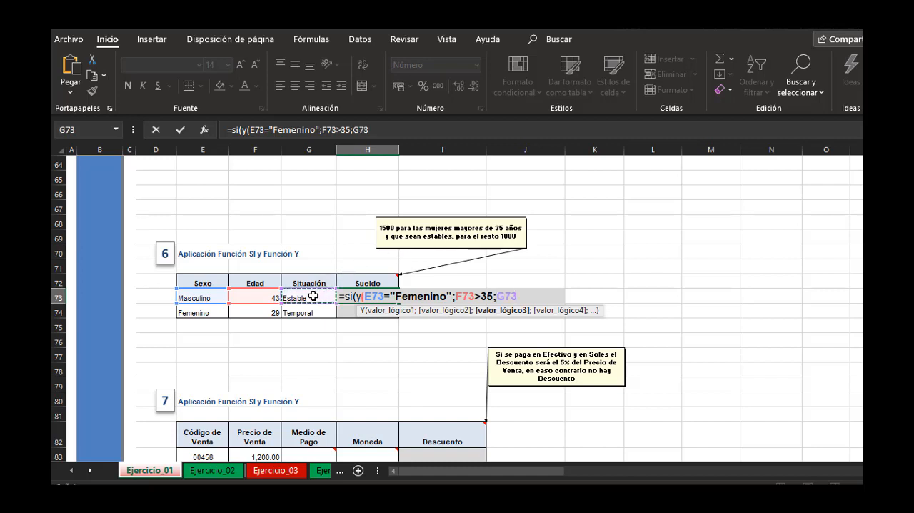
{"action": "type", "text": "="}
{"action": "type", "text": "\""}
{"action": "type", "text": "Estable"}
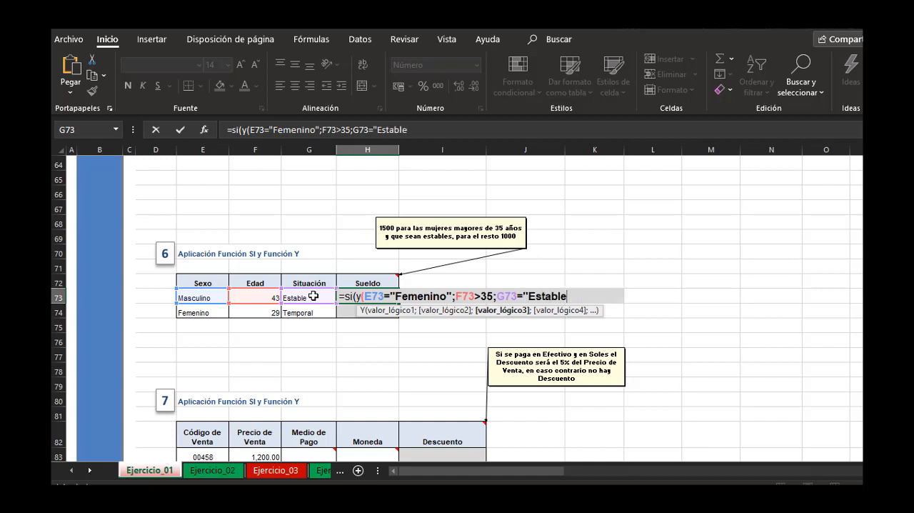
{"action": "type", "text": "\")"}
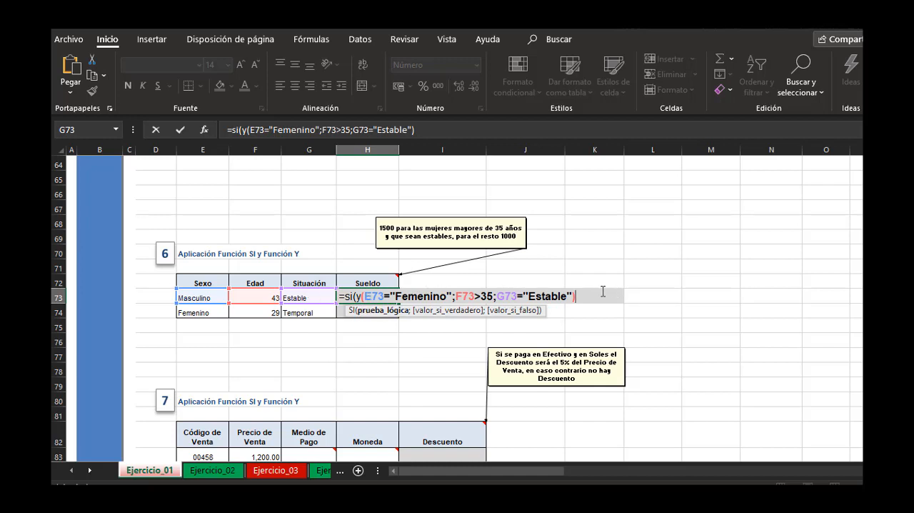
Finish H73's SI with 1500 as the true value and 1000 as the false value, and enter the formula.
{"action": "type", "text": ";"}
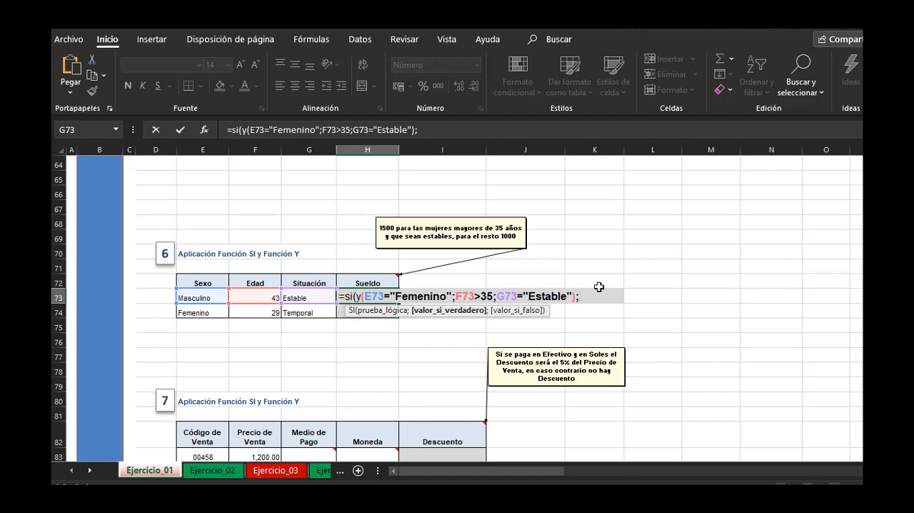
{"action": "type", "text": "1500;10"}
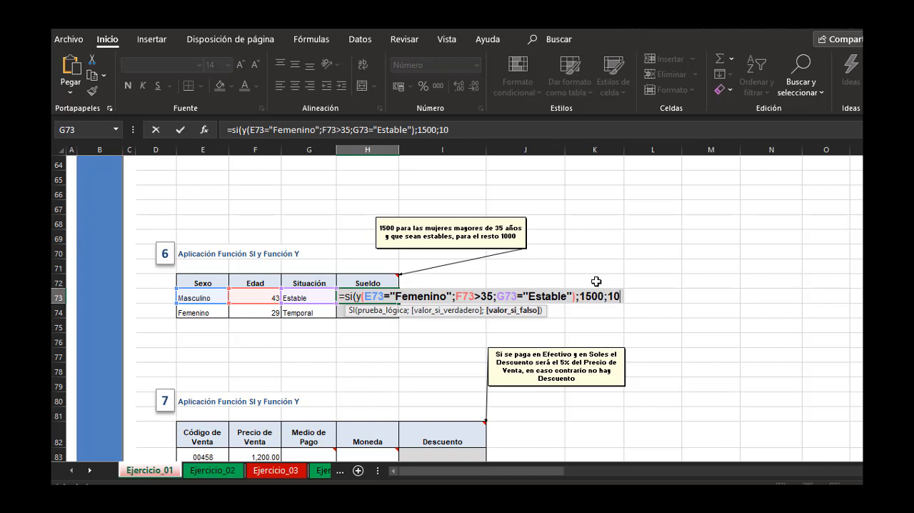
{"action": "type", "text": "00)"}
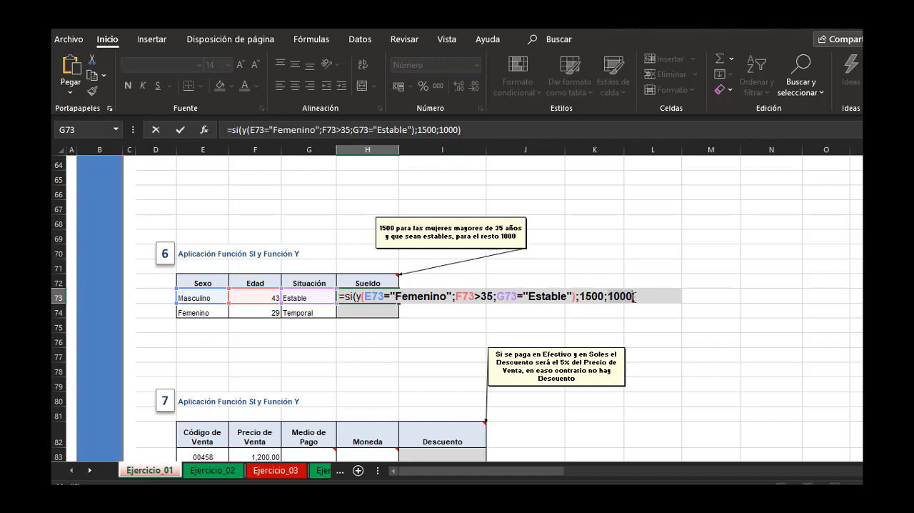
{"action": "key", "text": "Return"}
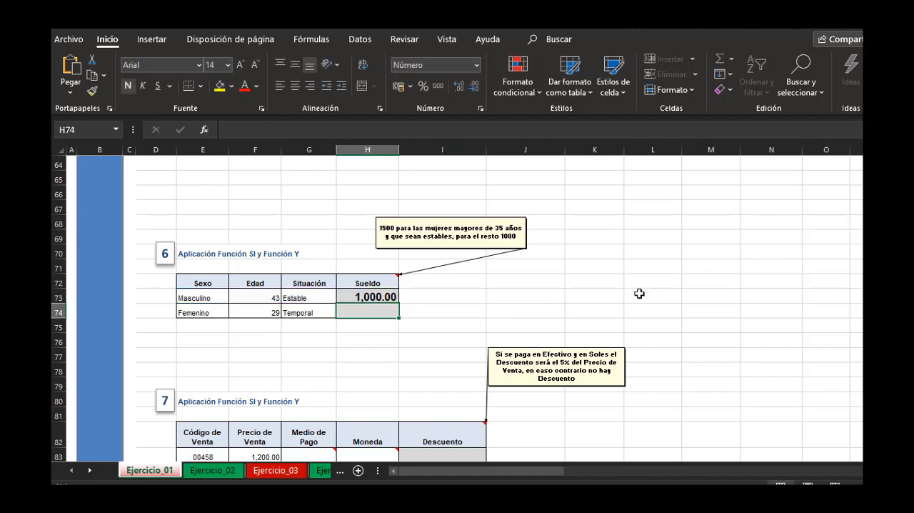
Fill H73's Sueldo formula down to H74 for the second employee.
{"action": "left_click", "coordinate": [386, 298]}
{"action": "double_click", "coordinate": [399, 303]}
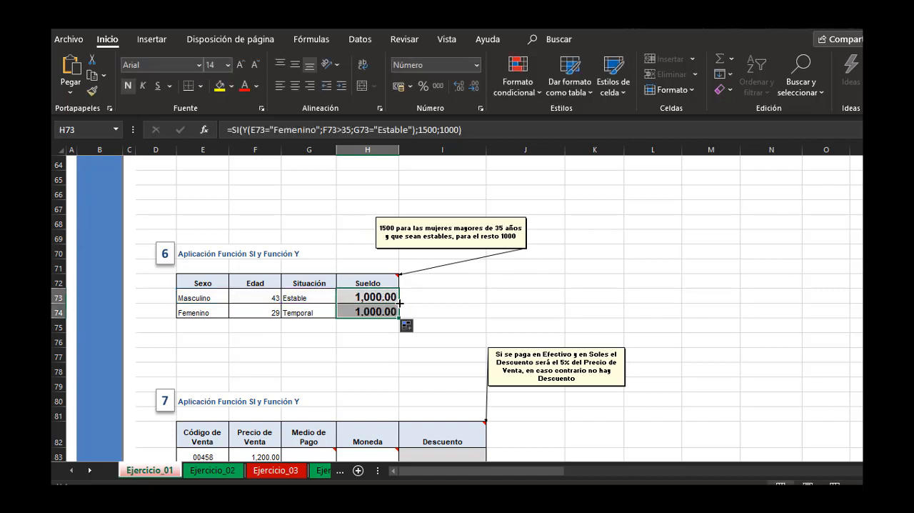
{"action": "left_click", "coordinate": [506, 280]}
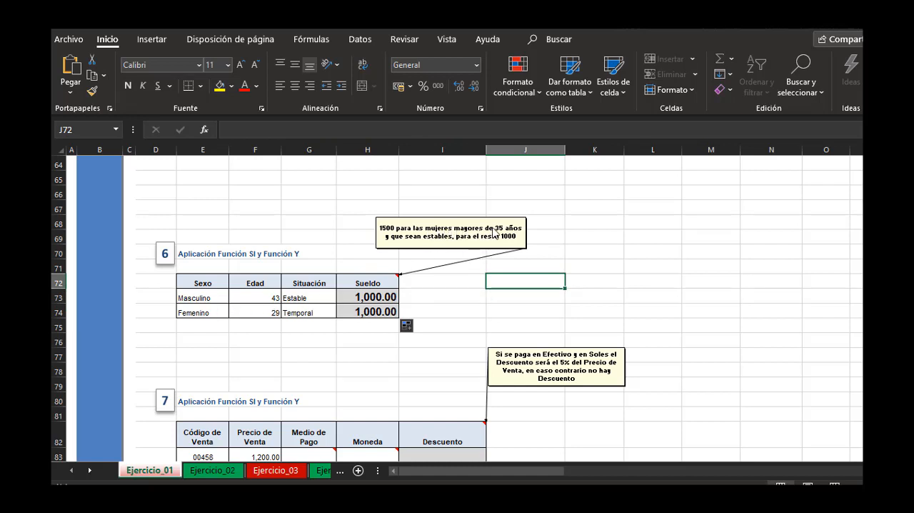
Check the Sueldo in rows 73 and 74 against each employee's Sexo, Edad and Situación.
{"action": "left_click", "coordinate": [212, 296]}
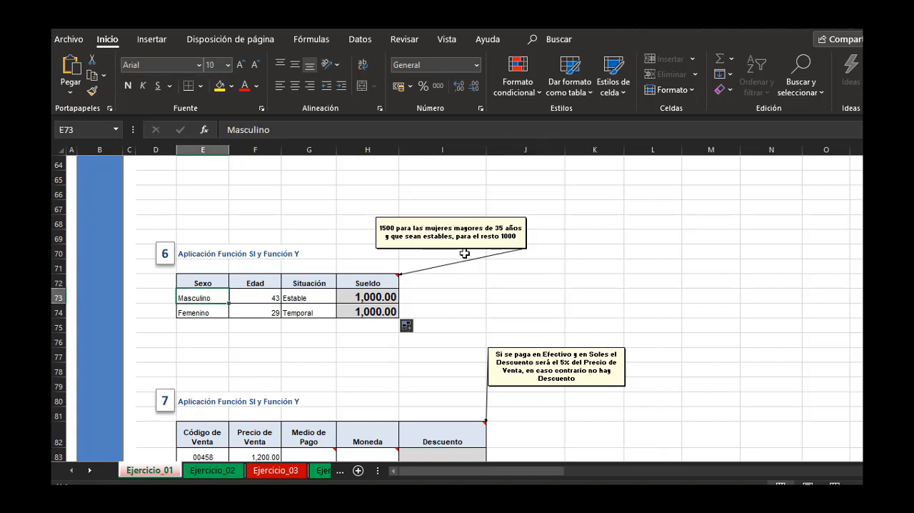
{"action": "left_click", "coordinate": [376, 298]}
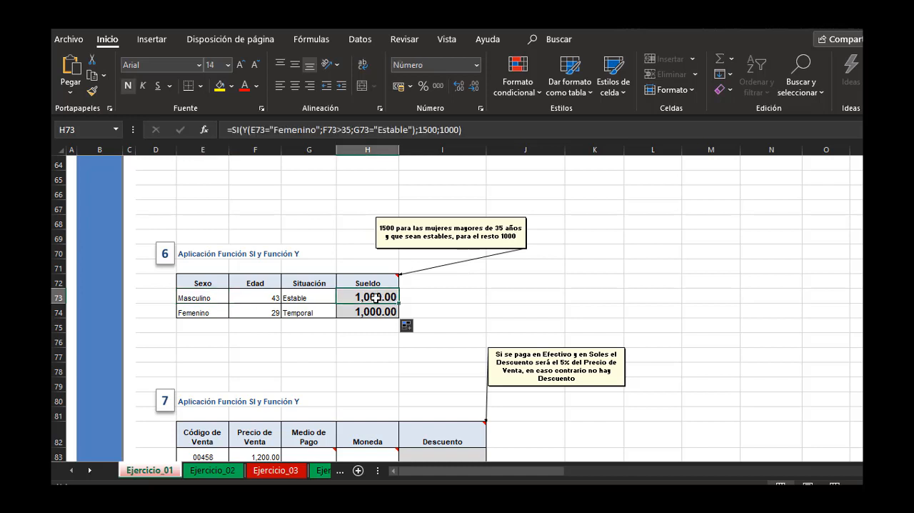
{"action": "left_click", "coordinate": [208, 314]}
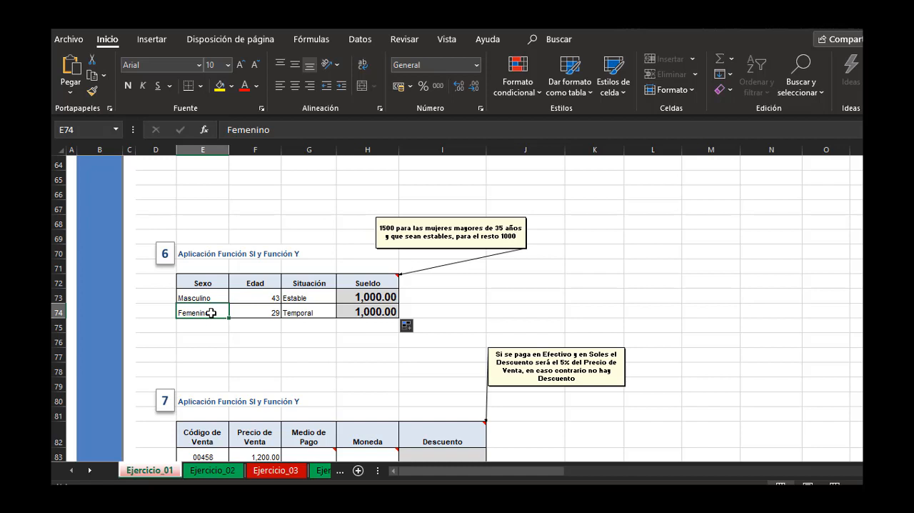
{"action": "left_click", "coordinate": [250, 313]}
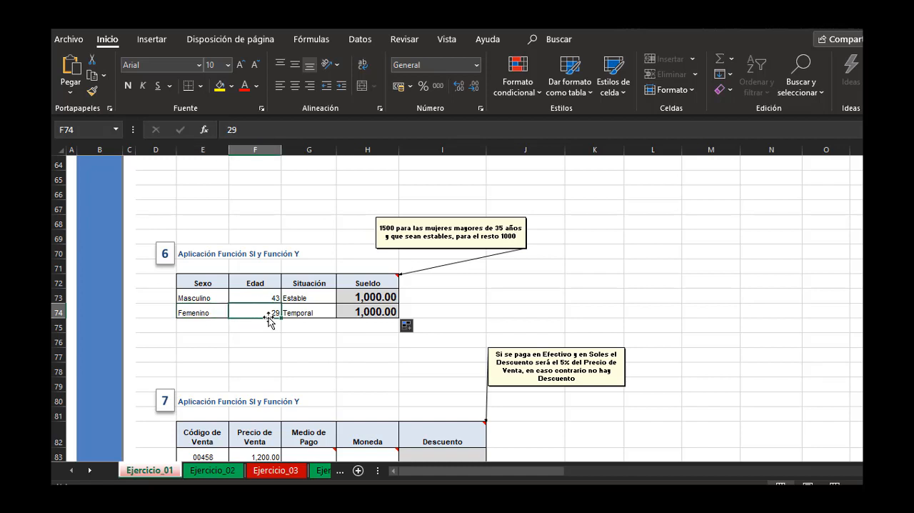
{"action": "left_click", "coordinate": [377, 311]}
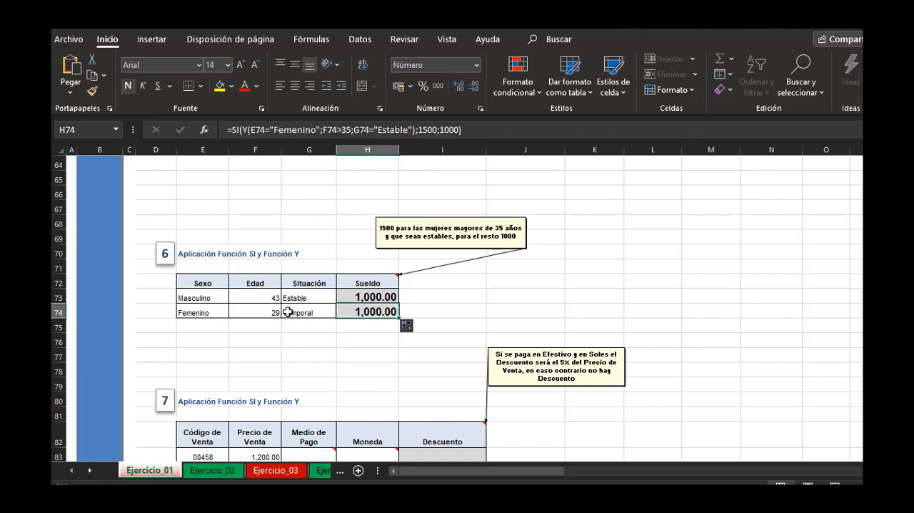
{"action": "left_click", "coordinate": [315, 312]}
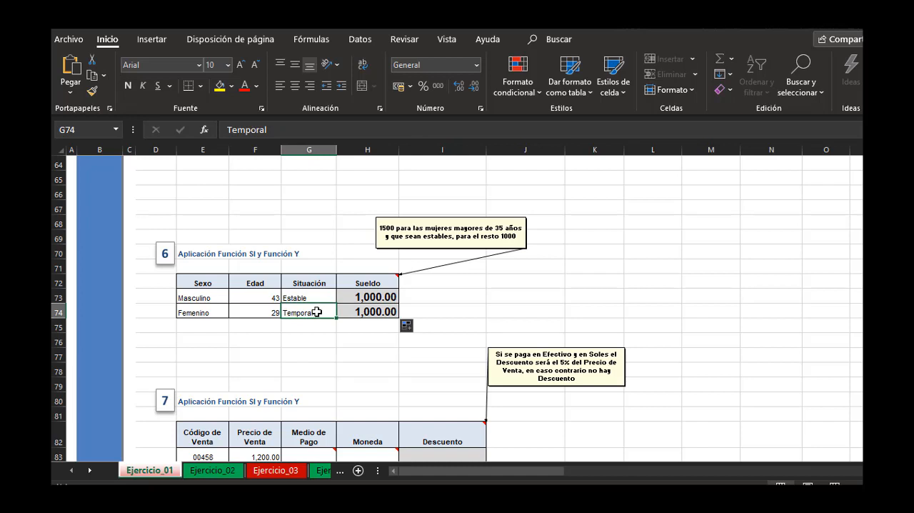
Set the Femenino employee's Edad in F74 to 38, leaving the other data in the row as it is.
{"action": "left_click_drag", "start_coordinate": [283, 315], "coordinate": [270, 319]}
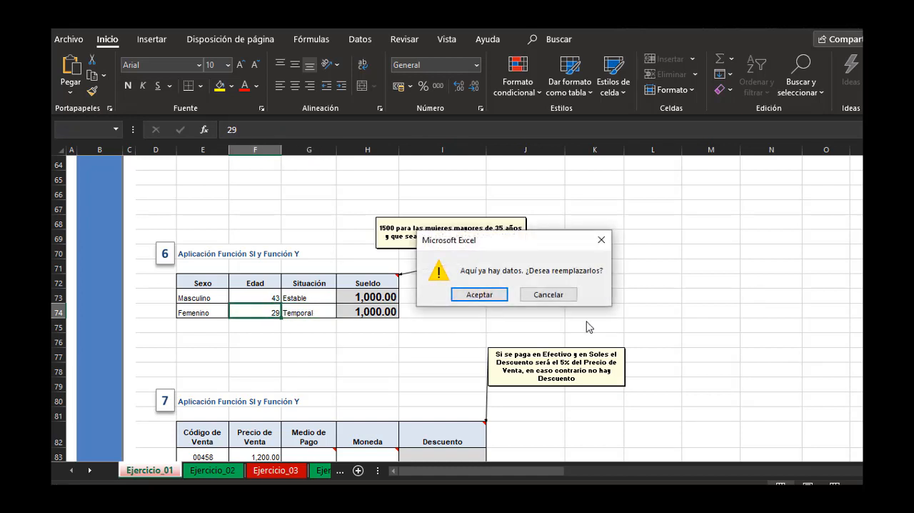
{"action": "left_click", "coordinate": [547, 295]}
{"action": "left_click", "coordinate": [254, 315]}
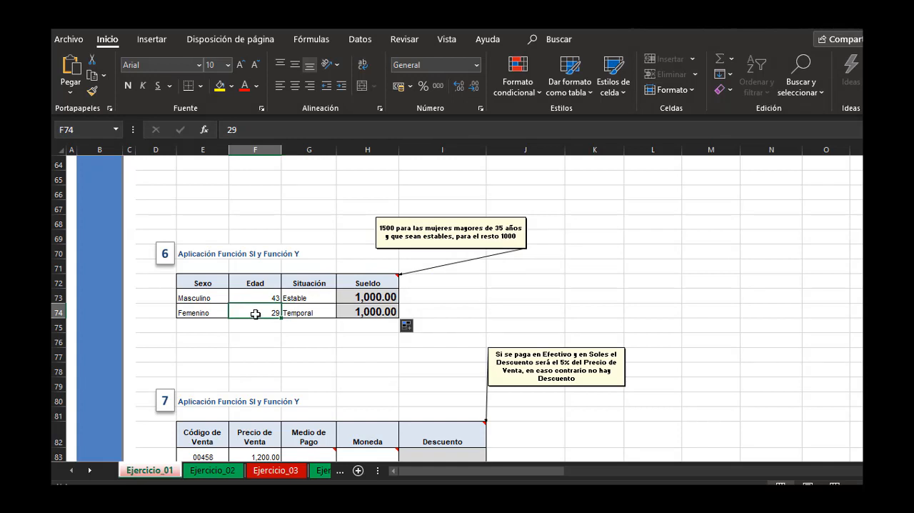
{"action": "double_click", "coordinate": [255, 315]}
{"action": "key", "text": "BackSpace"}
{"action": "type", "text": "3"}
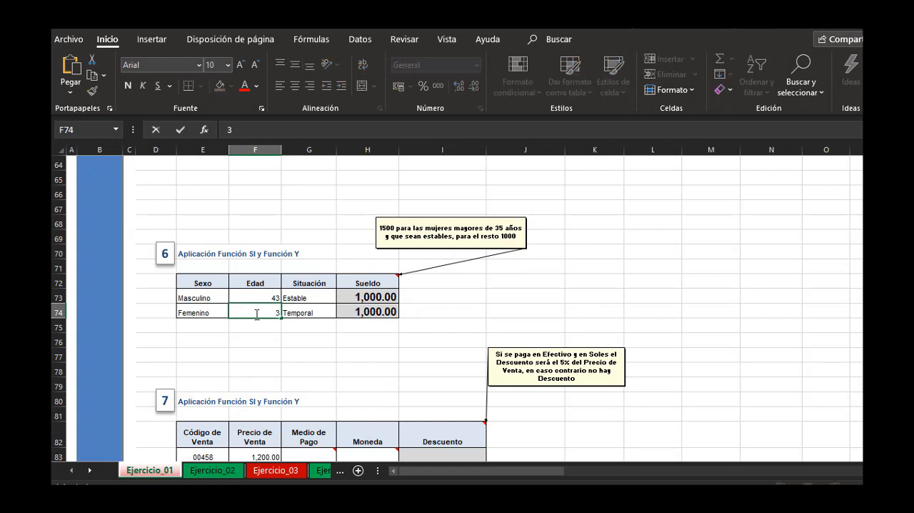
{"action": "type", "text": "8"}
{"action": "key", "text": "Return"}
Change the Femenino employee's Situación in G74 to Estable to test the Sueldo formula.
{"action": "left_click", "coordinate": [302, 298]}
{"action": "left_click", "coordinate": [325, 311]}
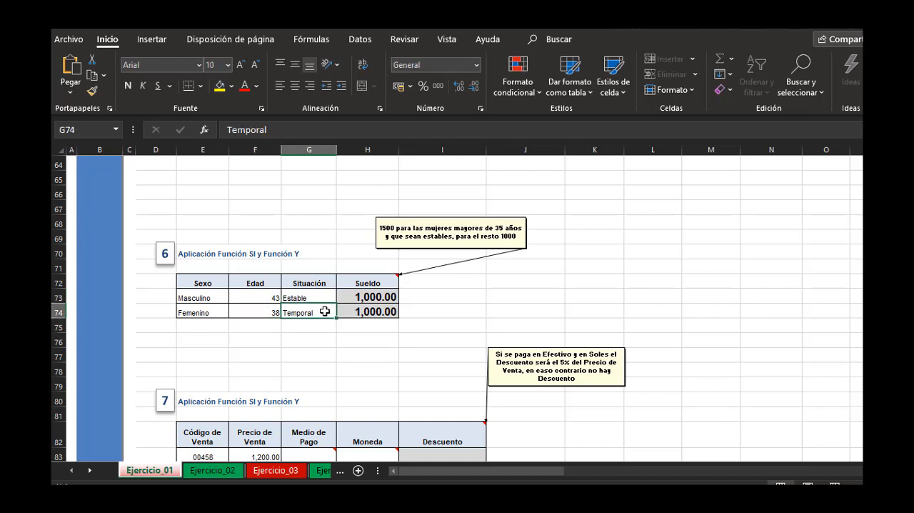
{"action": "type", "text": "Estable"}
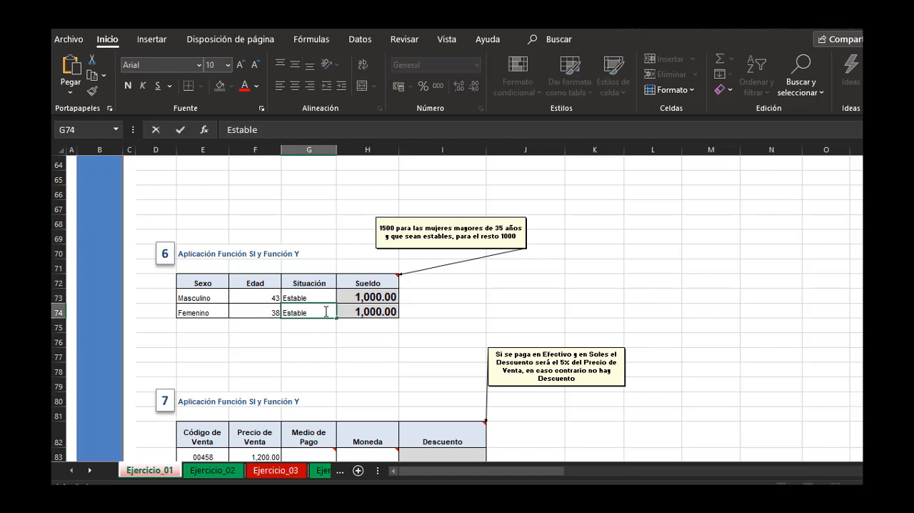
{"action": "key", "text": "Return"}
{"action": "key", "text": "Right"}
{"action": "key", "text": "Right"}
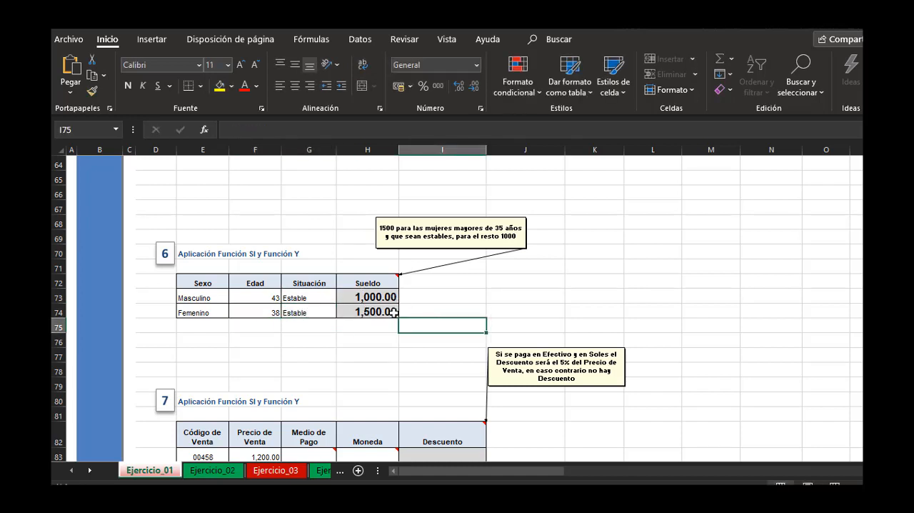
Examine exercise 7's Descuento rule against the Precio de Venta, Medio de Pago and Moneda cells in row 83.
{"action": "left_click", "coordinate": [490, 322]}
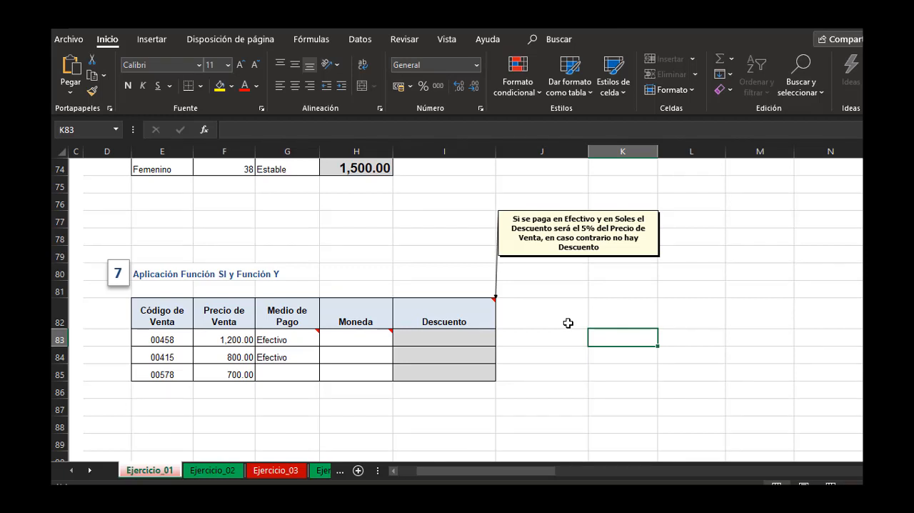
{"action": "left_click", "coordinate": [569, 324]}
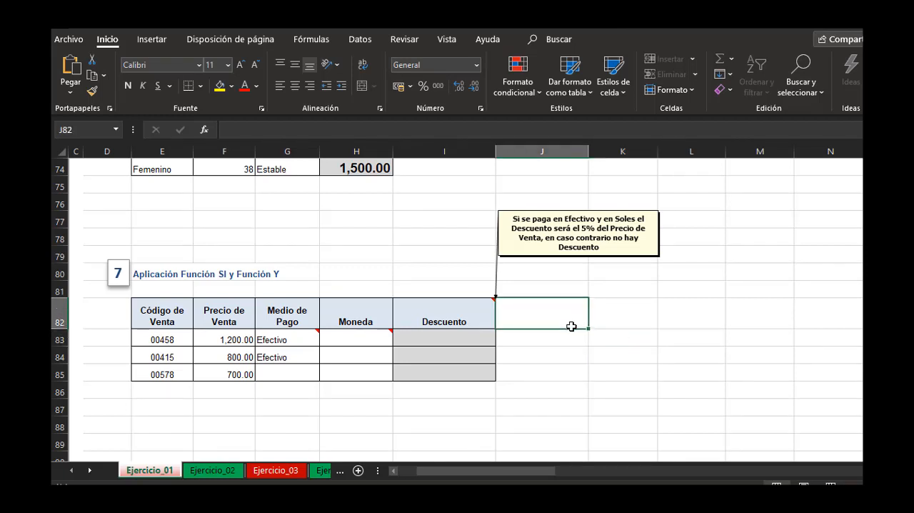
{"action": "left_click", "coordinate": [486, 336]}
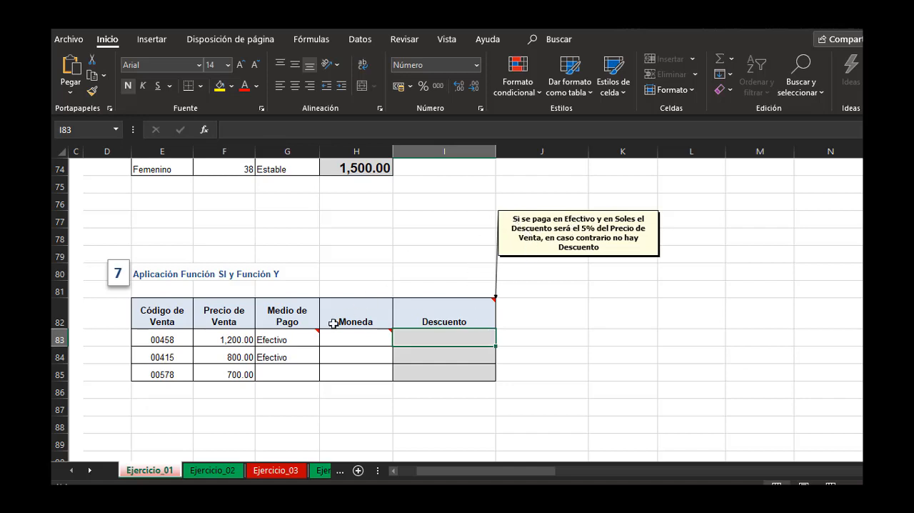
{"action": "left_click", "coordinate": [293, 340]}
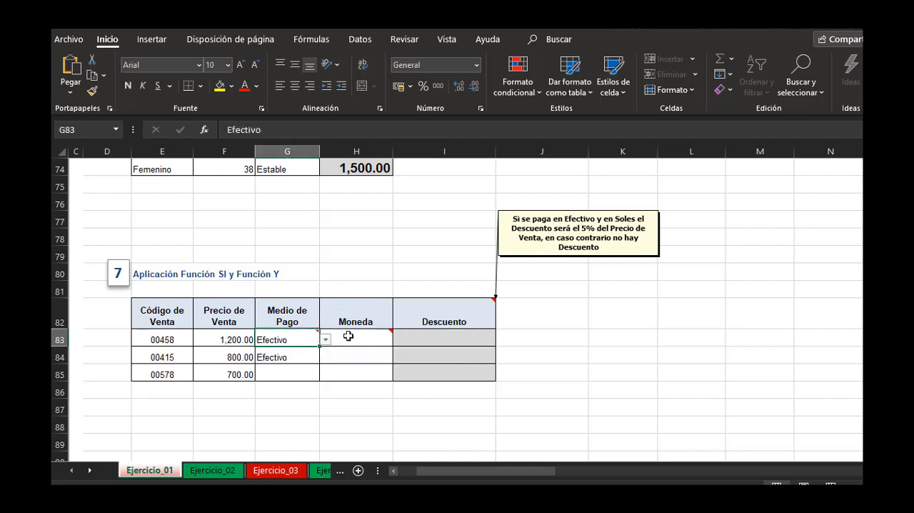
{"action": "left_click", "coordinate": [351, 335]}
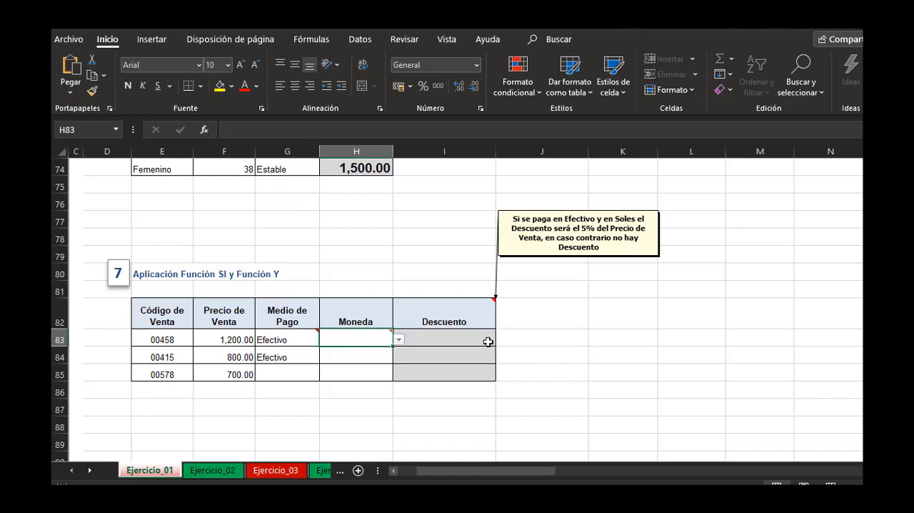
{"action": "left_click", "coordinate": [487, 341]}
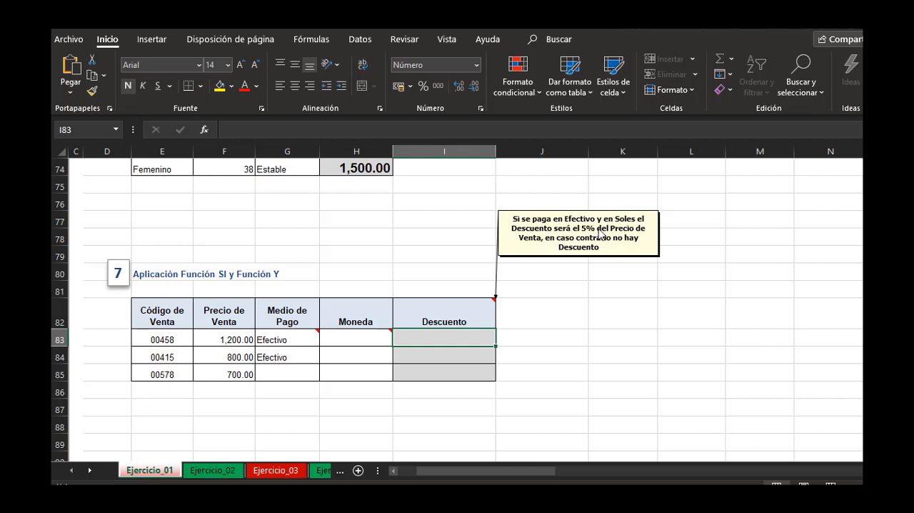
{"action": "left_click", "coordinate": [224, 336]}
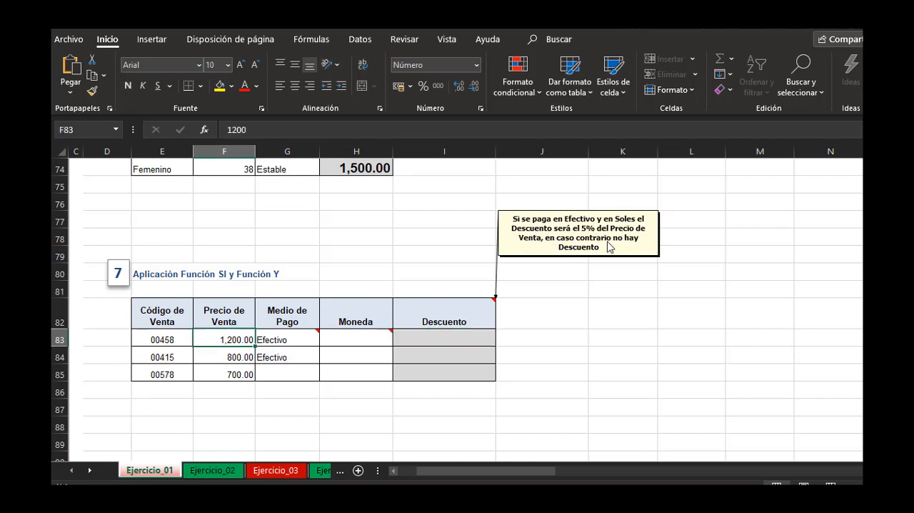
{"action": "left_click", "coordinate": [483, 338]}
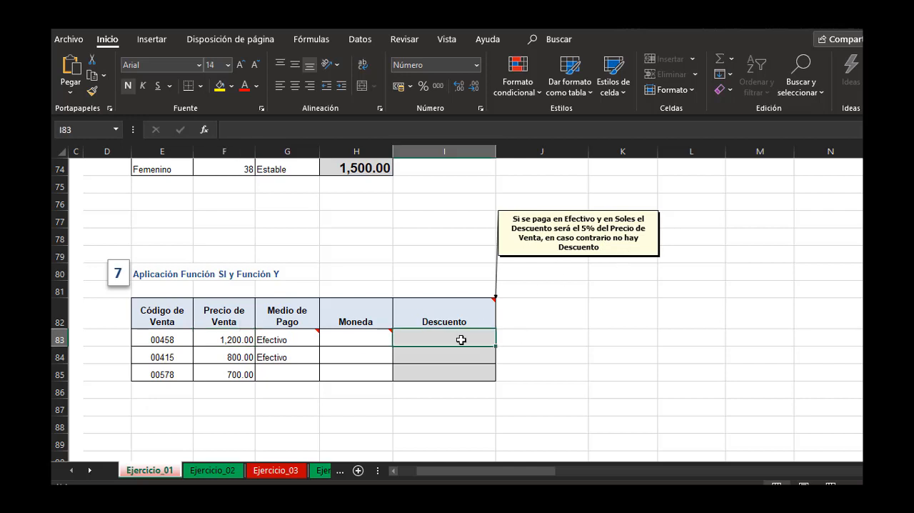
{"action": "left_click", "coordinate": [544, 335]}
Set the Medio de Pago to Efectivo for sale 00458 and to Tarjeta for sales 00415 and 00578.
{"action": "left_click", "coordinate": [305, 343]}
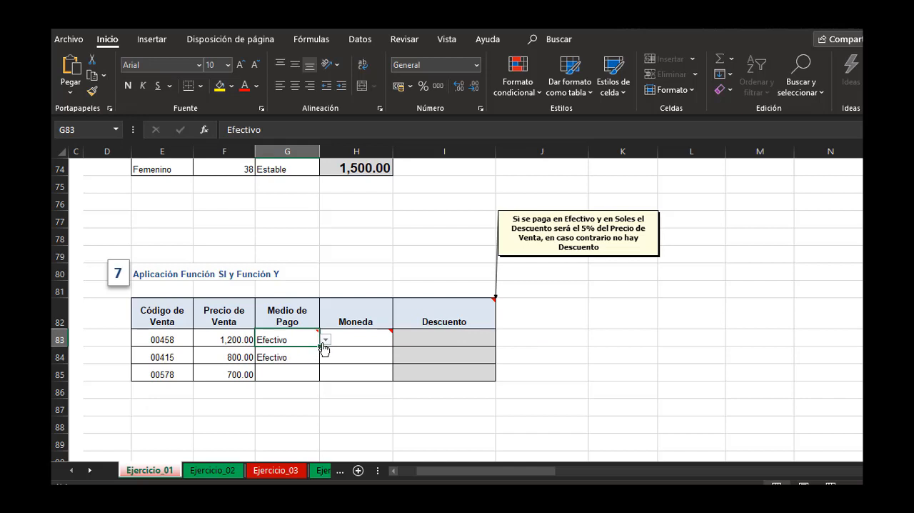
{"action": "left_click", "coordinate": [325, 343]}
{"action": "left_click", "coordinate": [289, 351]}
{"action": "left_click", "coordinate": [298, 358]}
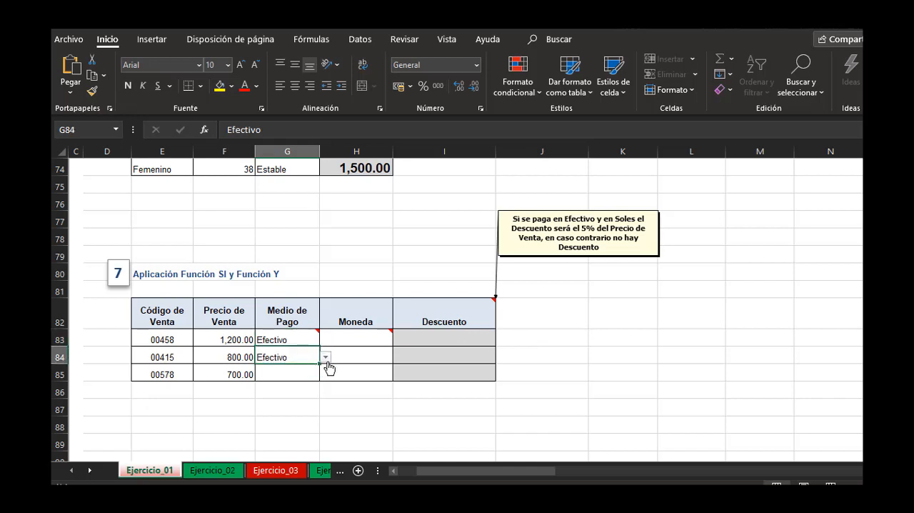
{"action": "left_click", "coordinate": [326, 357]}
{"action": "left_click", "coordinate": [294, 375]}
{"action": "left_click", "coordinate": [293, 373]}
{"action": "left_click", "coordinate": [325, 376]}
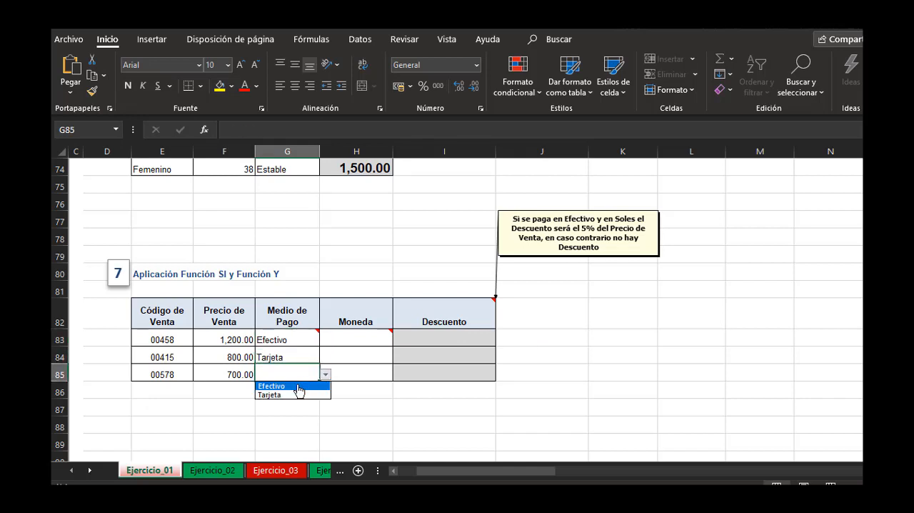
{"action": "left_click", "coordinate": [279, 395]}
Set the Moneda in H83:H85 to Soles, Dolares and Soles for the three sales.
{"action": "left_click", "coordinate": [363, 352]}
{"action": "left_click", "coordinate": [371, 340]}
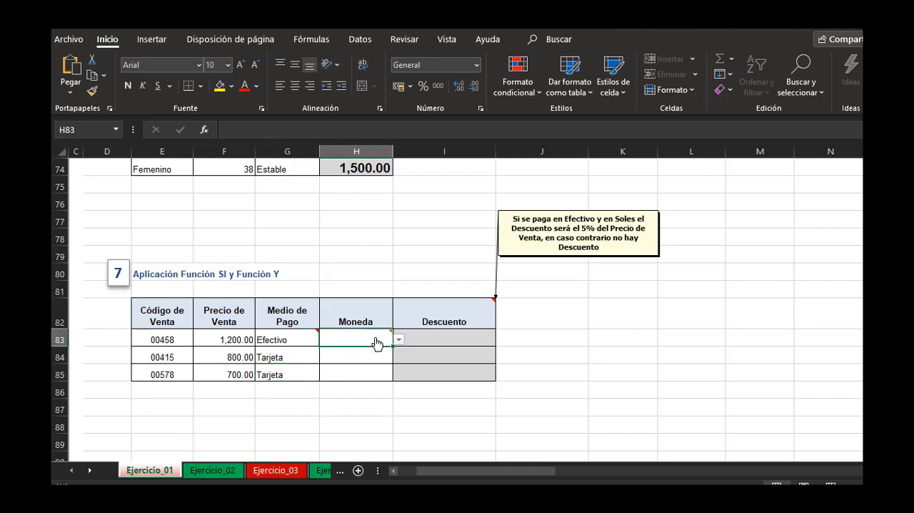
{"action": "left_click", "coordinate": [399, 340]}
{"action": "left_click", "coordinate": [359, 351]}
{"action": "left_click", "coordinate": [358, 350]}
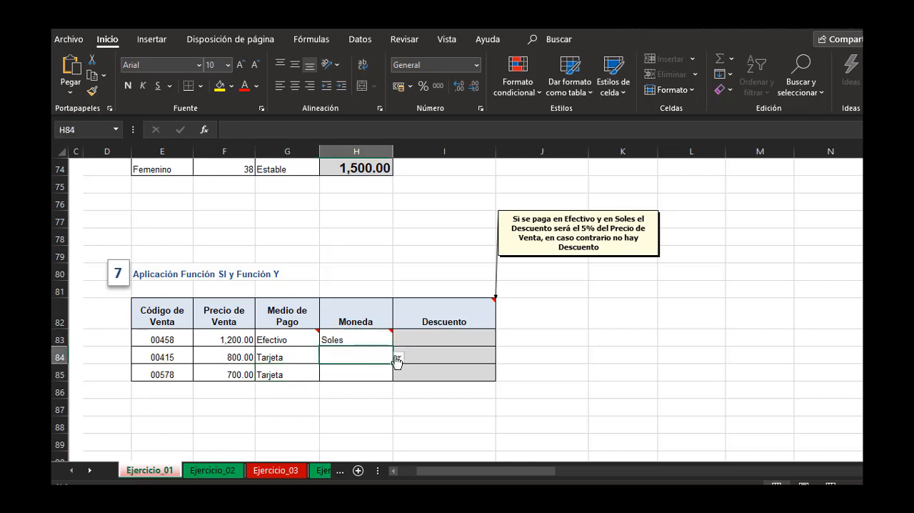
{"action": "left_click", "coordinate": [398, 357]}
{"action": "left_click", "coordinate": [357, 376]}
{"action": "left_click", "coordinate": [355, 375]}
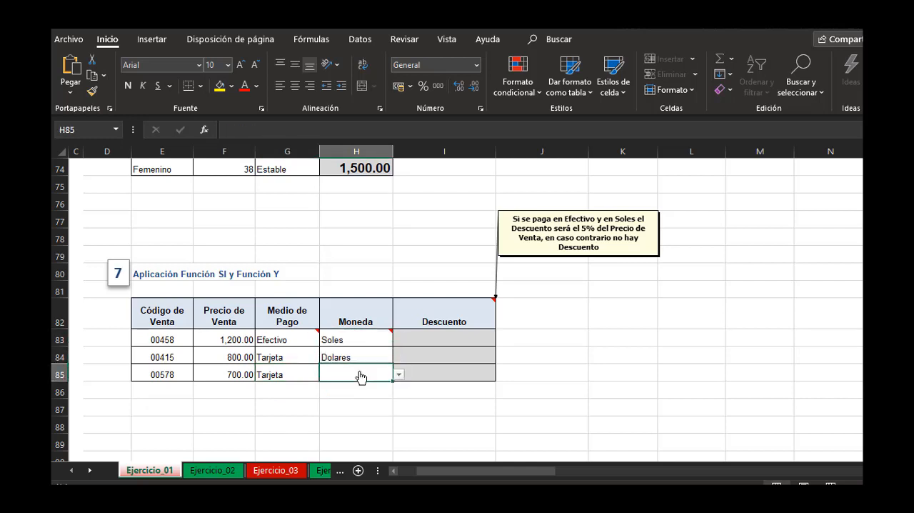
{"action": "left_click", "coordinate": [399, 375]}
{"action": "left_click", "coordinate": [356, 383]}
Begin I83's Descuento formula with SI and a nested Y whose first condition is G83="Efectivo".
{"action": "left_click", "coordinate": [443, 352]}
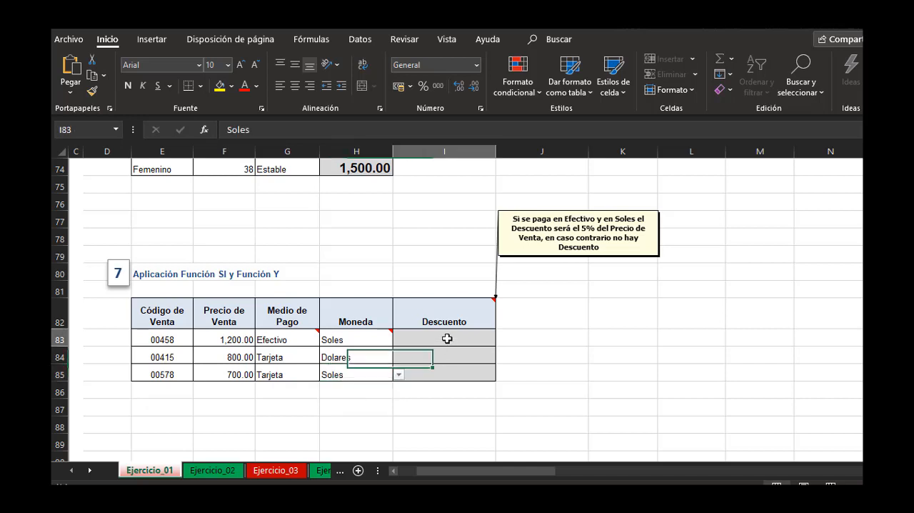
{"action": "left_click", "coordinate": [455, 341]}
{"action": "type", "text": "="}
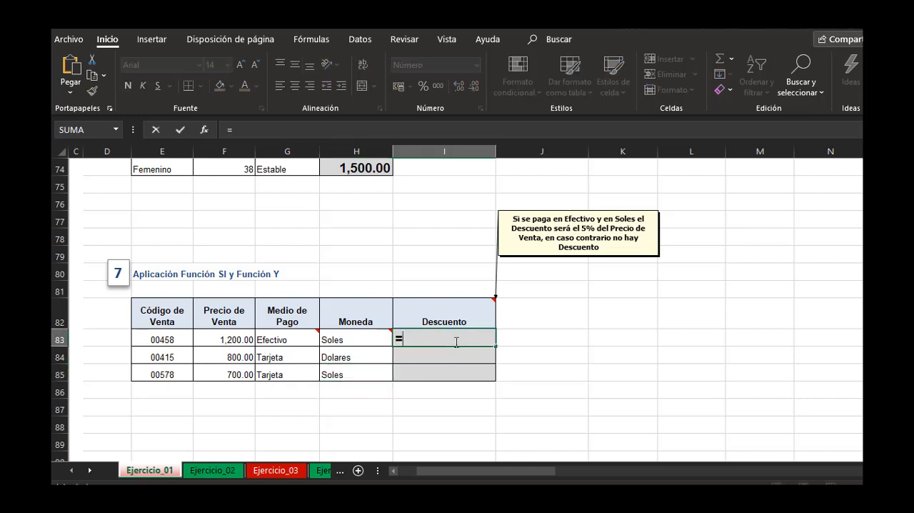
{"action": "type", "text": "si("}
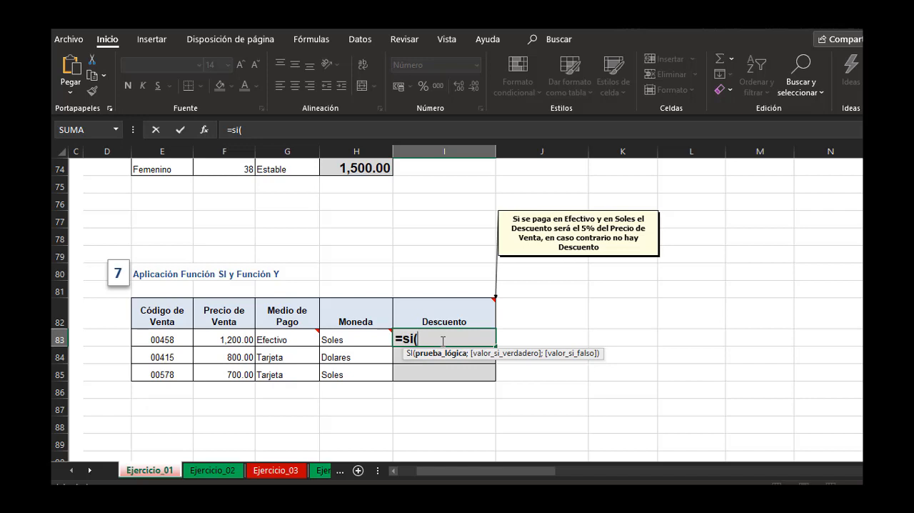
{"action": "type", "text": "y("}
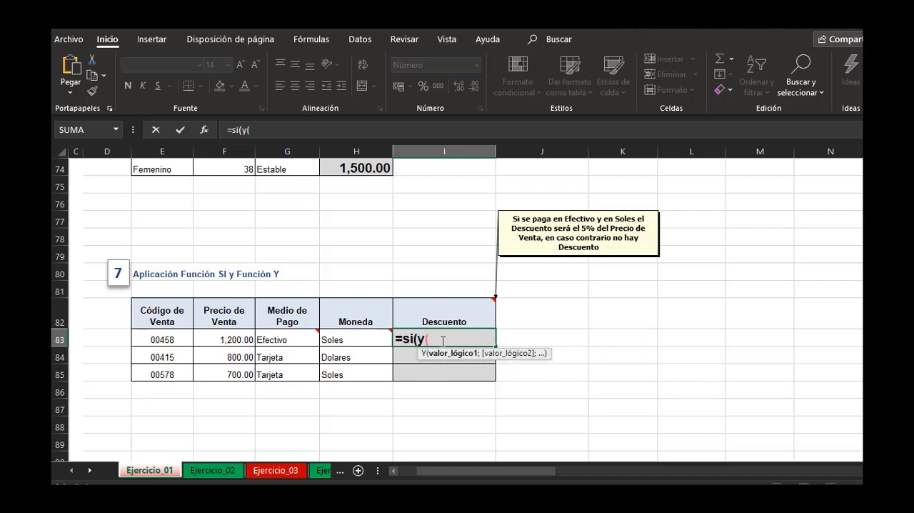
{"action": "left_click", "coordinate": [288, 339]}
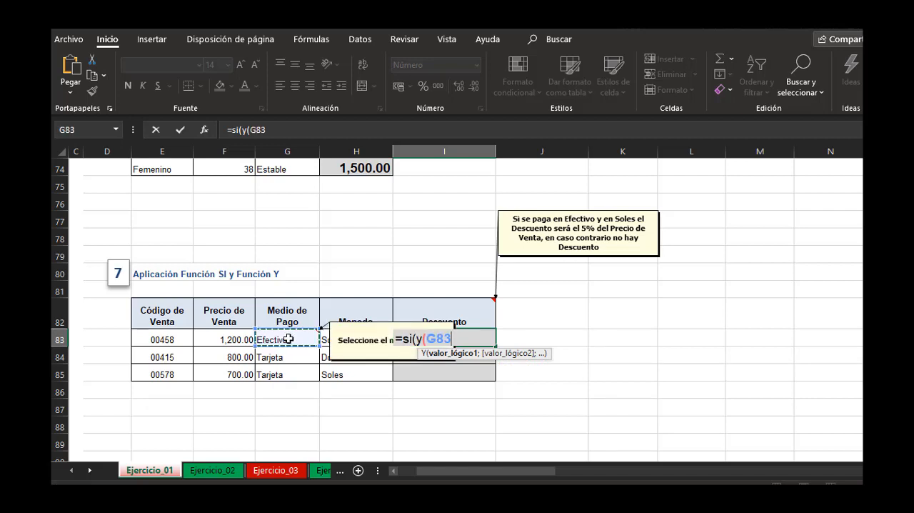
{"action": "type", "text": "="}
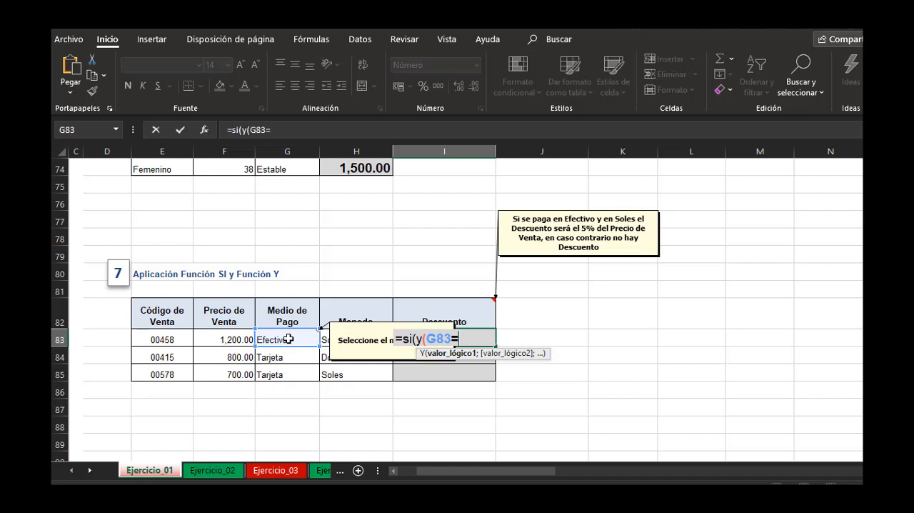
{"action": "type", "text": "\"Efectivo\";"}
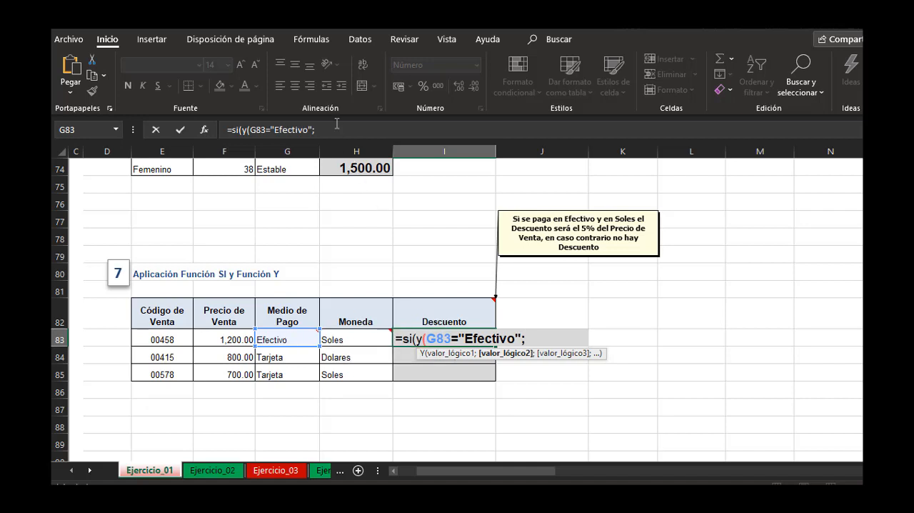
Add H83="Soles" as the second condition in I83's formula and close the Y function.
{"action": "left_click", "coordinate": [356, 335]}
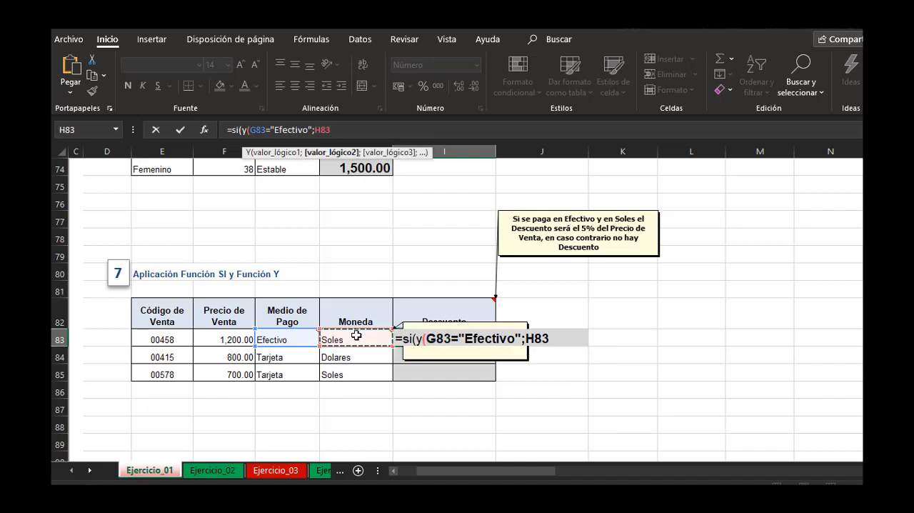
{"action": "type", "text": "=Sole"}
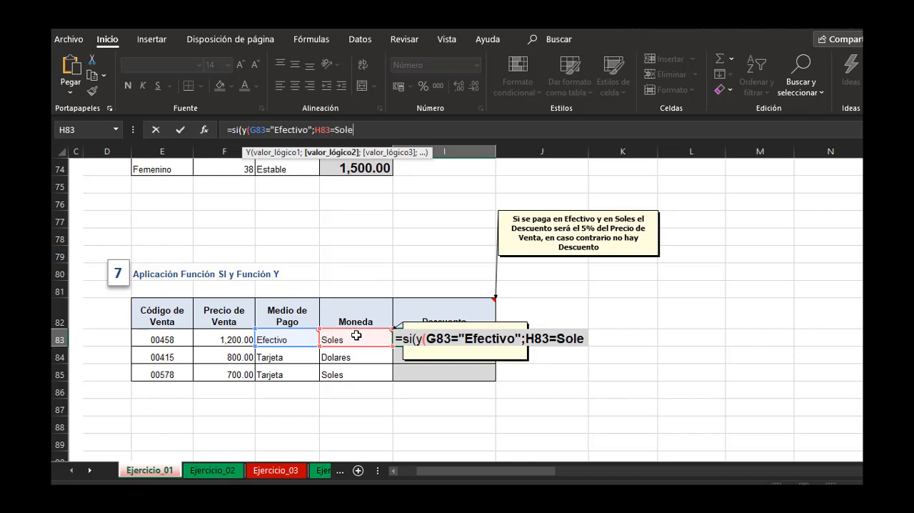
{"action": "key", "text": "BackSpace"}
{"action": "key", "text": "BackSpace"}
{"action": "key", "text": "BackSpace"}
{"action": "key", "text": "BackSpace"}
{"action": "type", "text": "\"Soles\""}
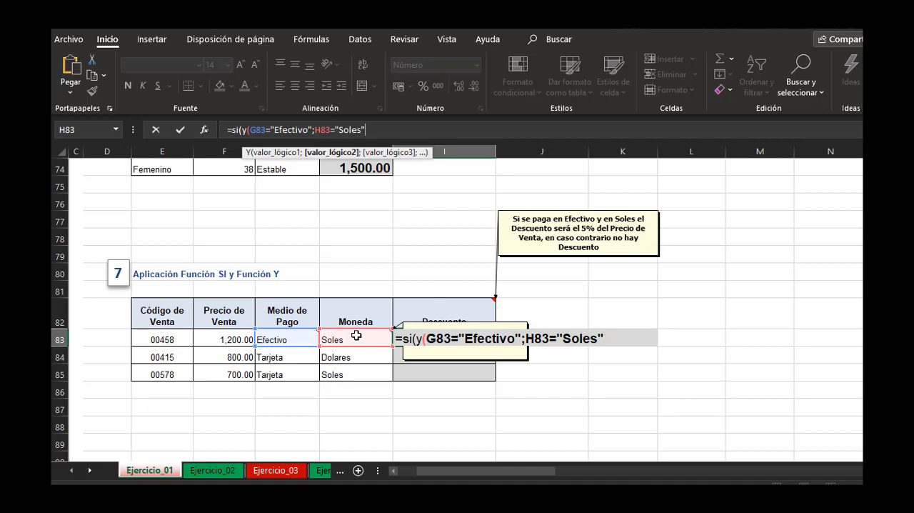
{"action": "type", "text": ")"}
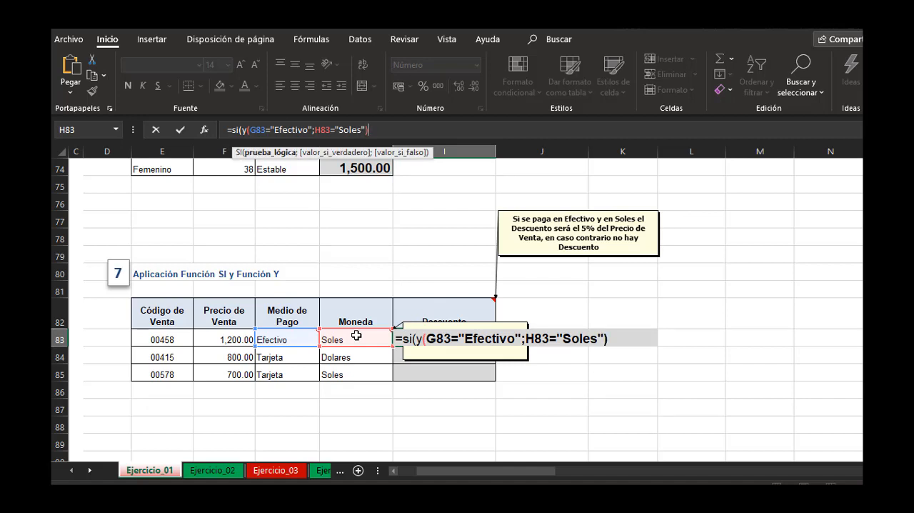
{"action": "type", "text": ";"}
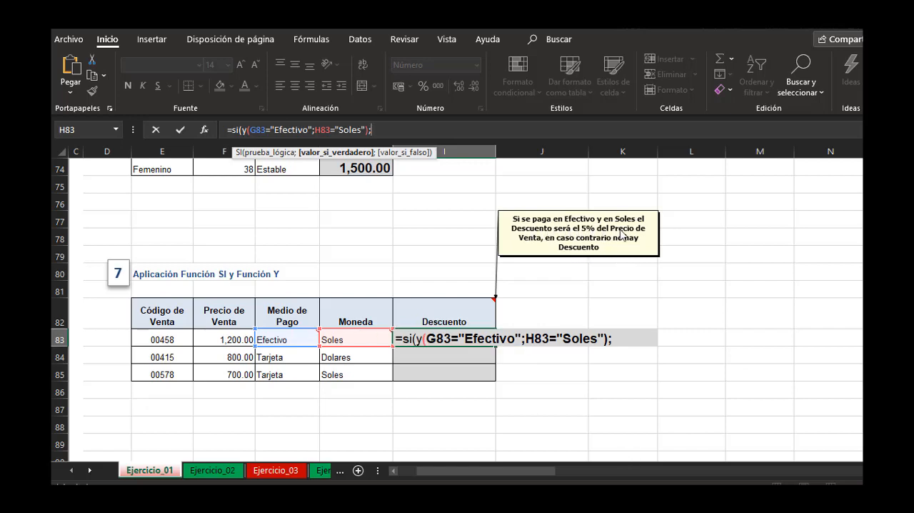
Complete I83's SI formula with F83*0.05 as the true value and 0 as the false value.
{"action": "left_click", "coordinate": [239, 335]}
{"action": "type", "text": "*0"}
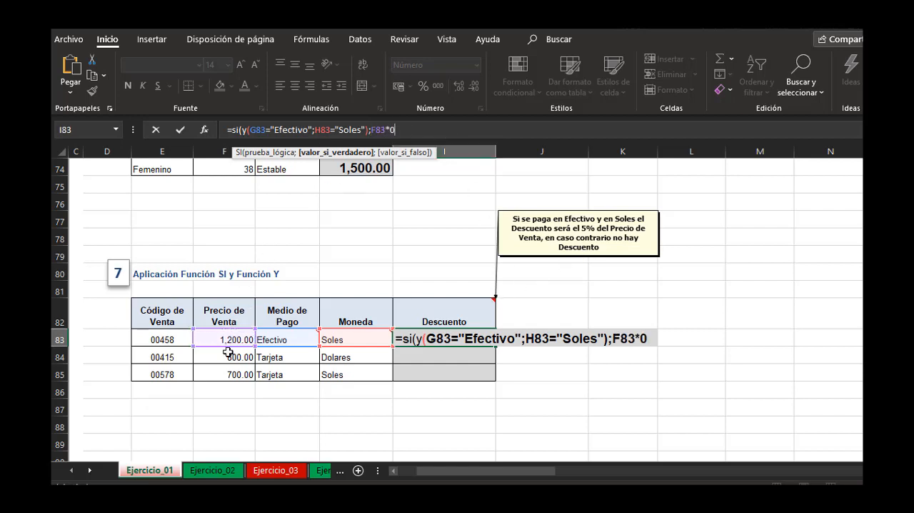
{"action": "type", "text": ".05"}
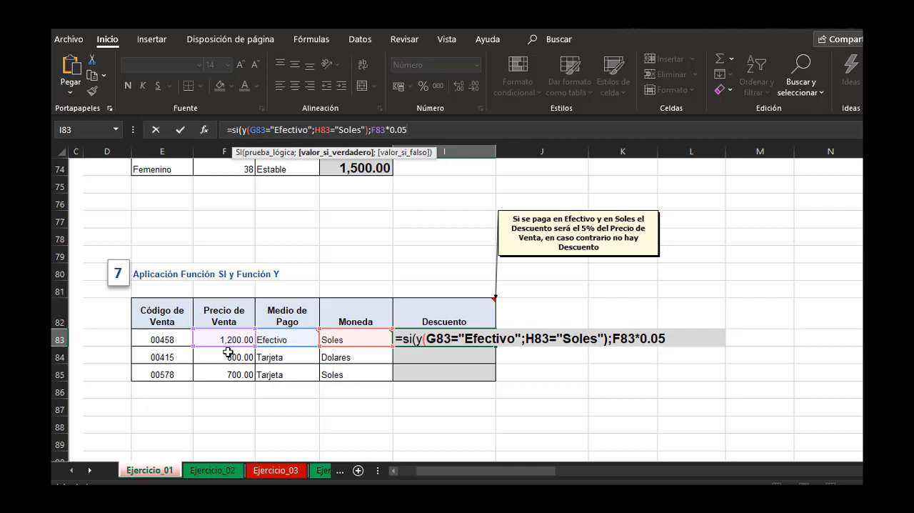
{"action": "type", "text": ";"}
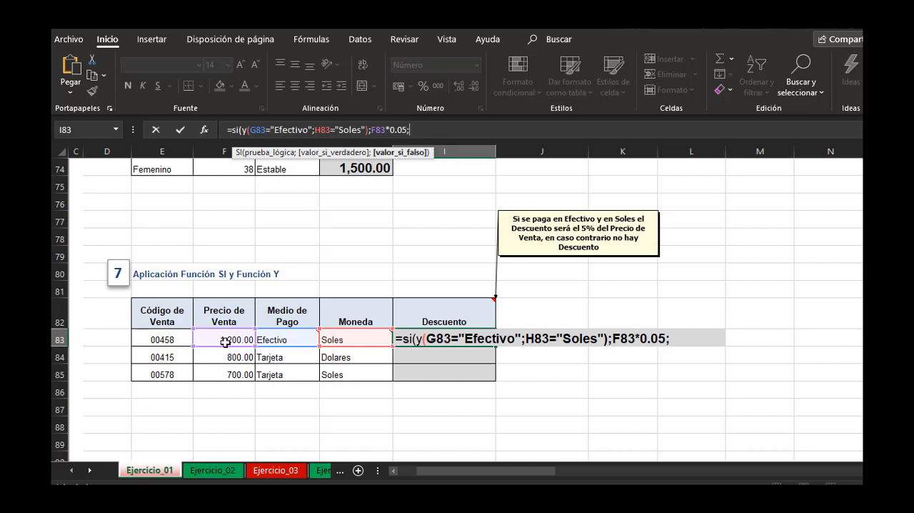
{"action": "type", "text": "0)"}
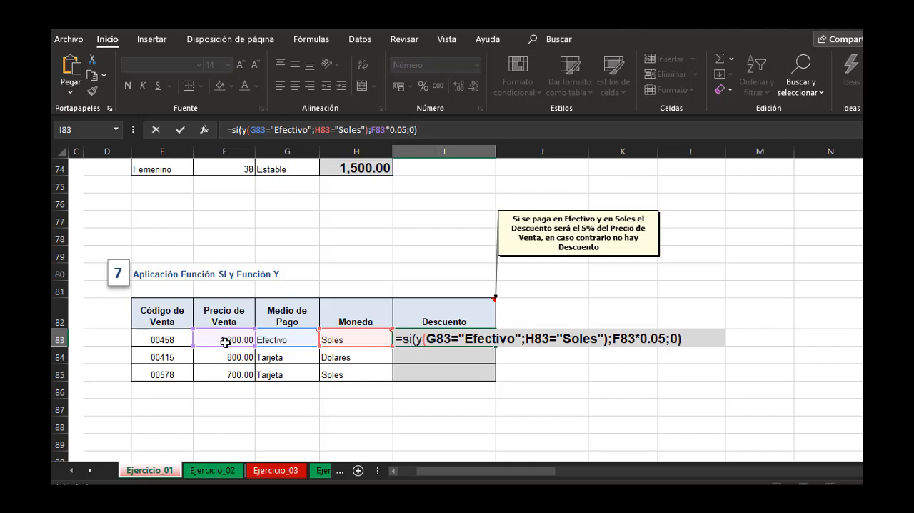
{"action": "key", "text": "Return"}
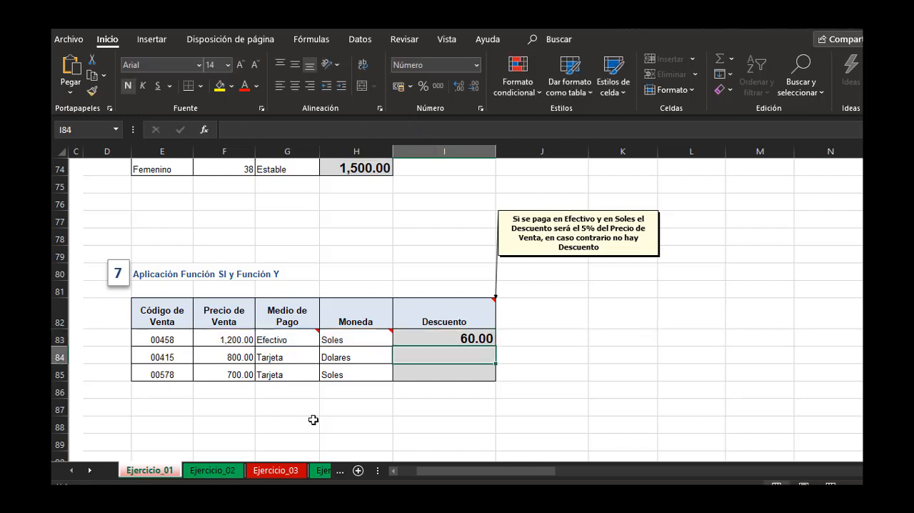
Fill I83's Descuento formula down to I85 for the remaining sales.
{"action": "left_click", "coordinate": [430, 340]}
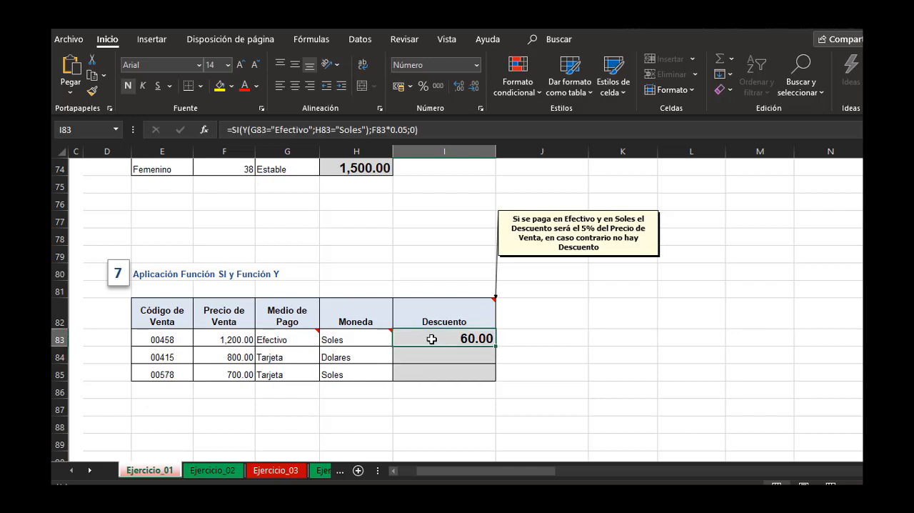
{"action": "double_click", "coordinate": [496, 345]}
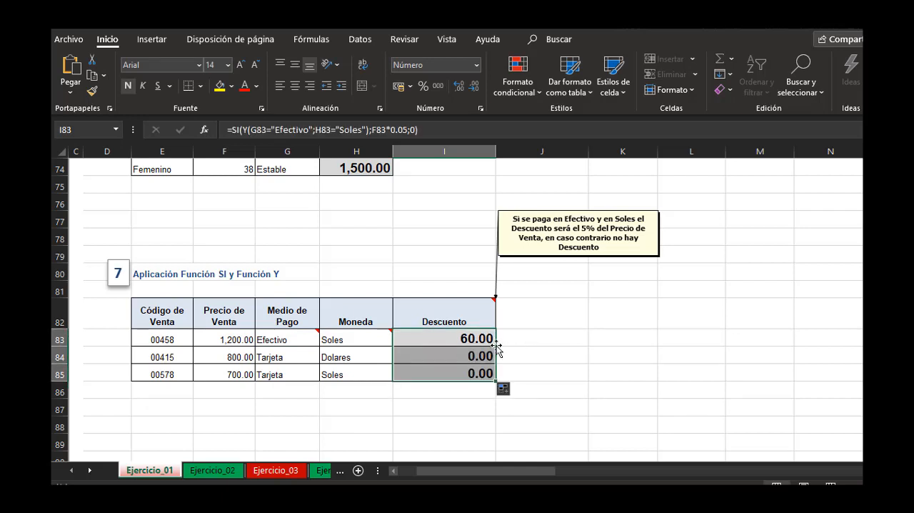
{"action": "left_click", "coordinate": [565, 323]}
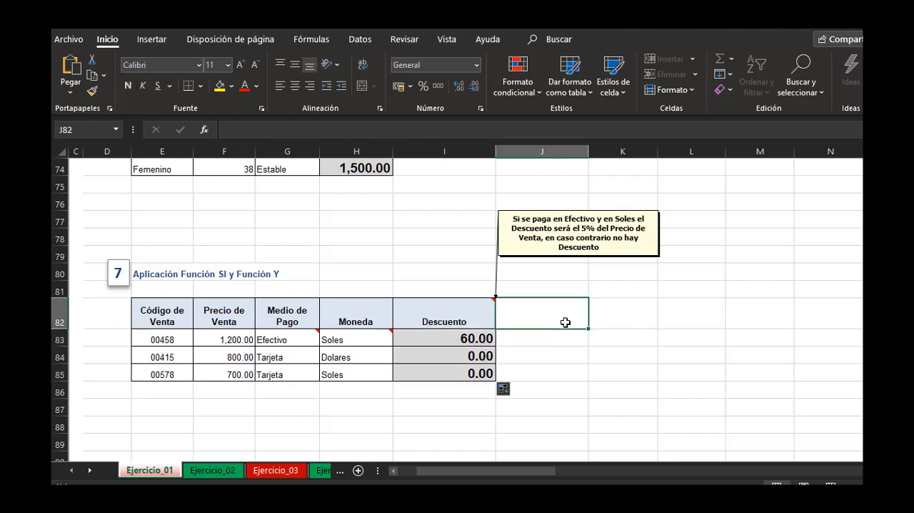
{"action": "left_click", "coordinate": [631, 298]}
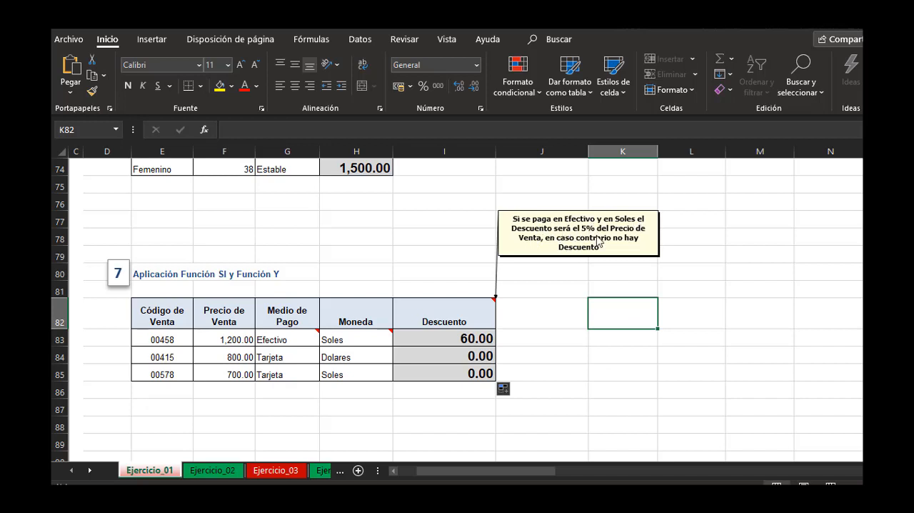
Check the Descuento formulas in I83:I85 against each sale's Precio de Venta, Medio de Pago and Moneda.
{"action": "left_click", "coordinate": [305, 339]}
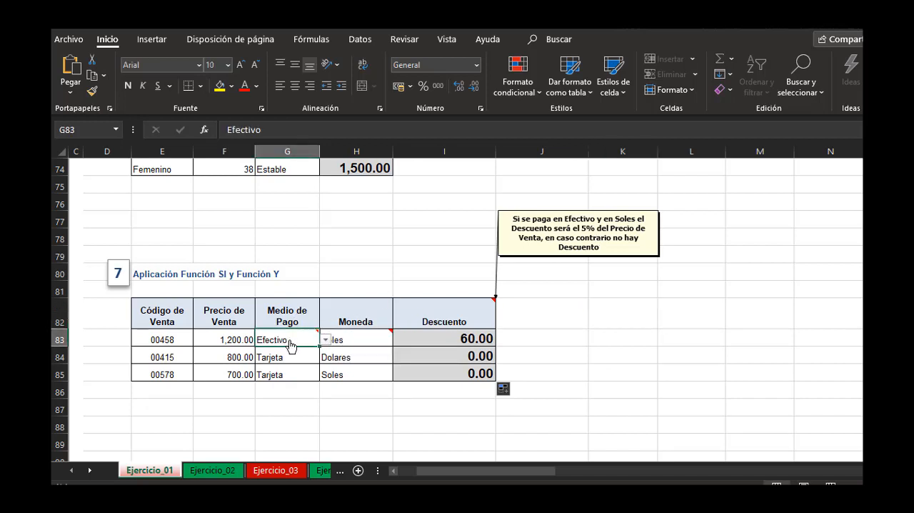
{"action": "left_click", "coordinate": [356, 347]}
{"action": "left_click", "coordinate": [478, 343]}
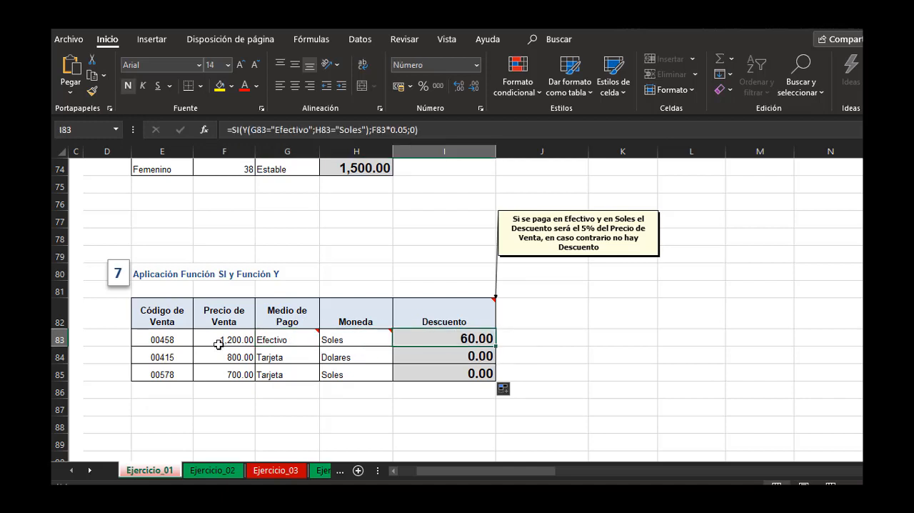
{"action": "left_click", "coordinate": [240, 340]}
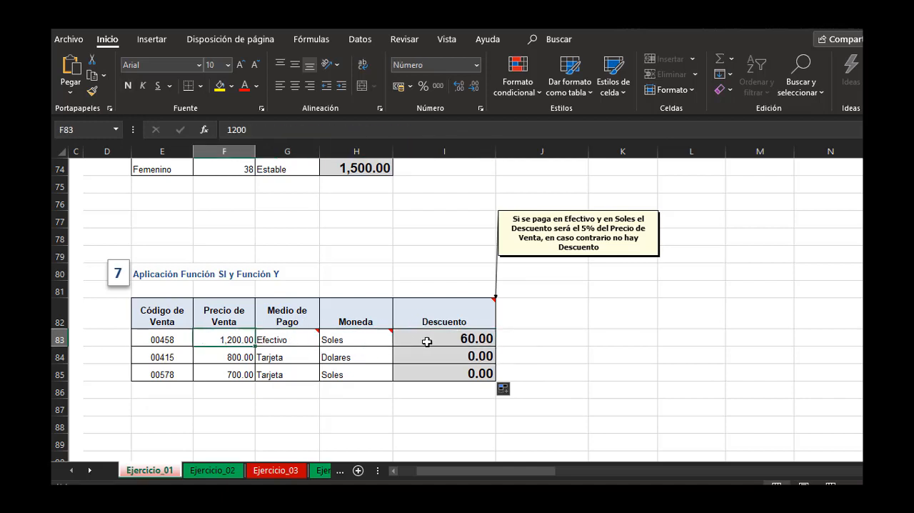
{"action": "left_click", "coordinate": [652, 343]}
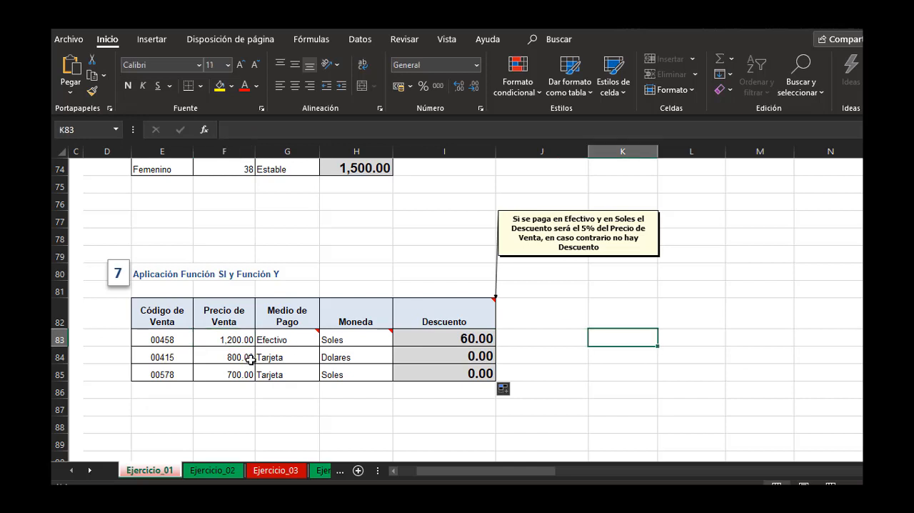
{"action": "left_click", "coordinate": [300, 360]}
{"action": "left_click", "coordinate": [351, 360]}
{"action": "left_click", "coordinate": [305, 377]}
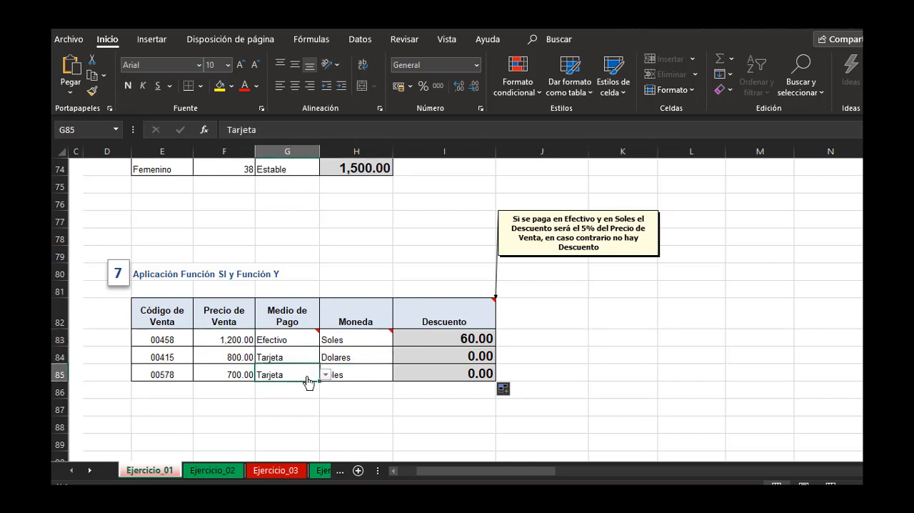
{"action": "left_click", "coordinate": [325, 374]}
{"action": "left_click", "coordinate": [355, 376]}
{"action": "left_click", "coordinate": [355, 377]}
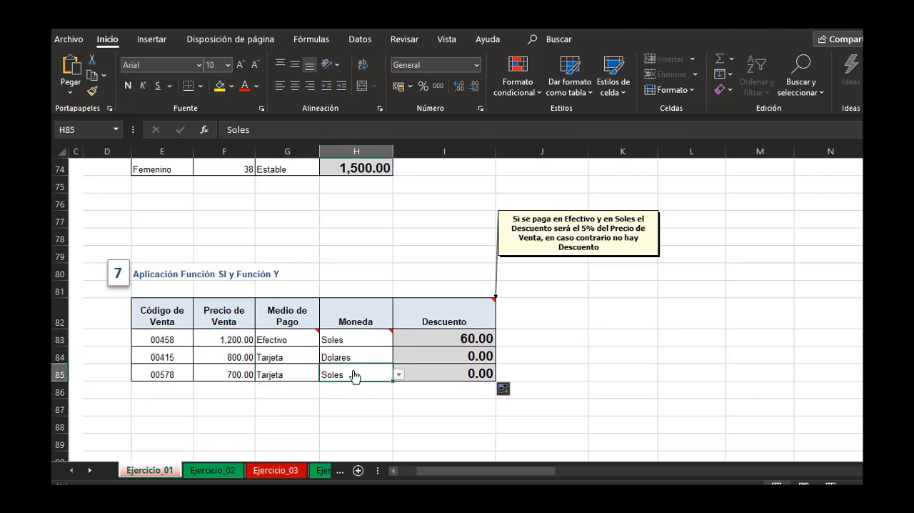
{"action": "left_click", "coordinate": [475, 355]}
{"action": "left_click", "coordinate": [458, 376]}
{"action": "left_click", "coordinate": [445, 353]}
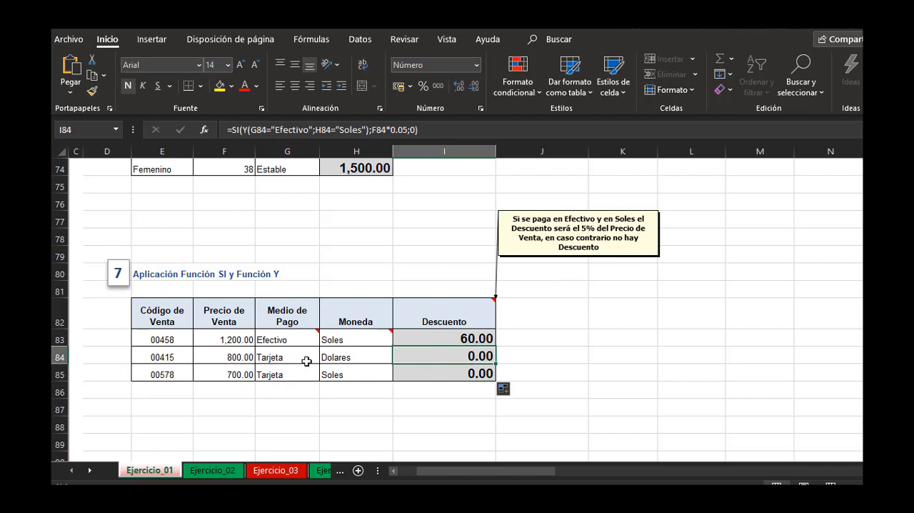
{"action": "left_click", "coordinate": [309, 361]}
{"action": "left_click", "coordinate": [571, 353]}
Begin exercise 8's Costo del Transporte formula in F94 with SI and a nested O whose first condition is E94="Breña".
{"action": "scroll", "coordinate": [564, 347], "scroll_direction": "down", "scroll_amount": 4}
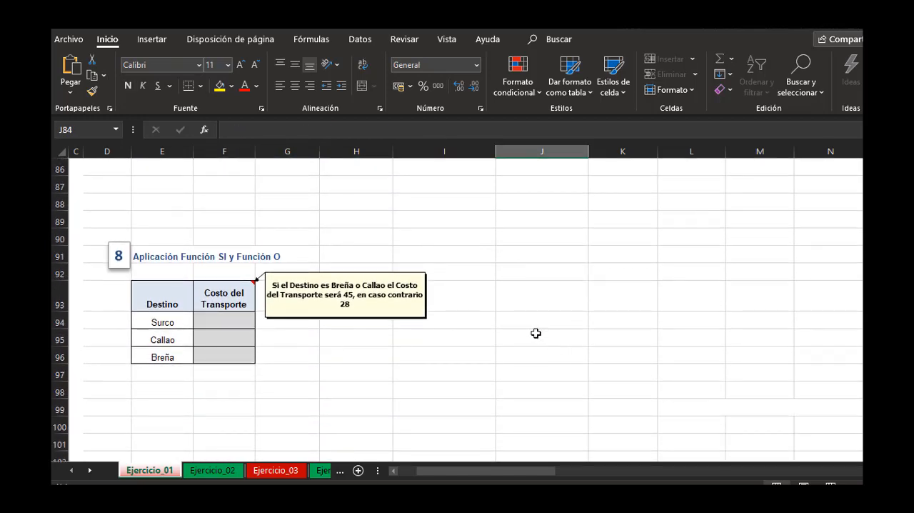
{"action": "left_click", "coordinate": [232, 322]}
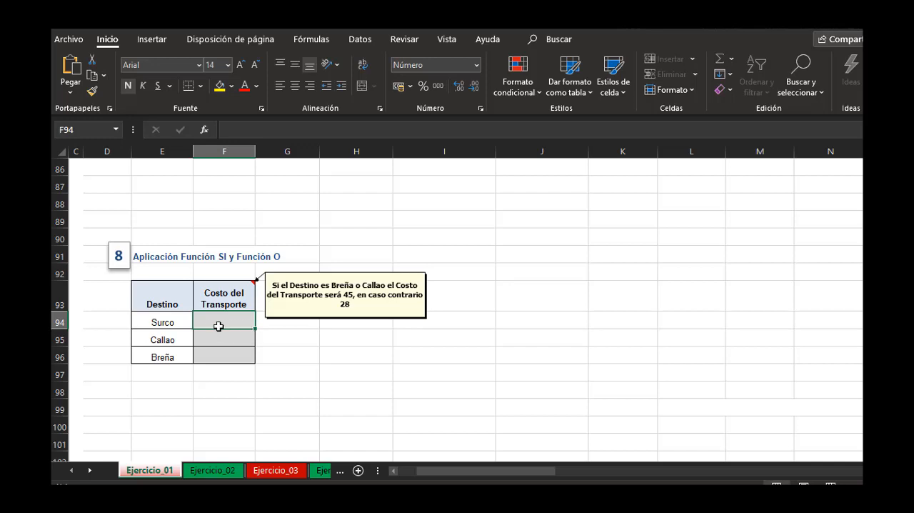
{"action": "left_click", "coordinate": [160, 320]}
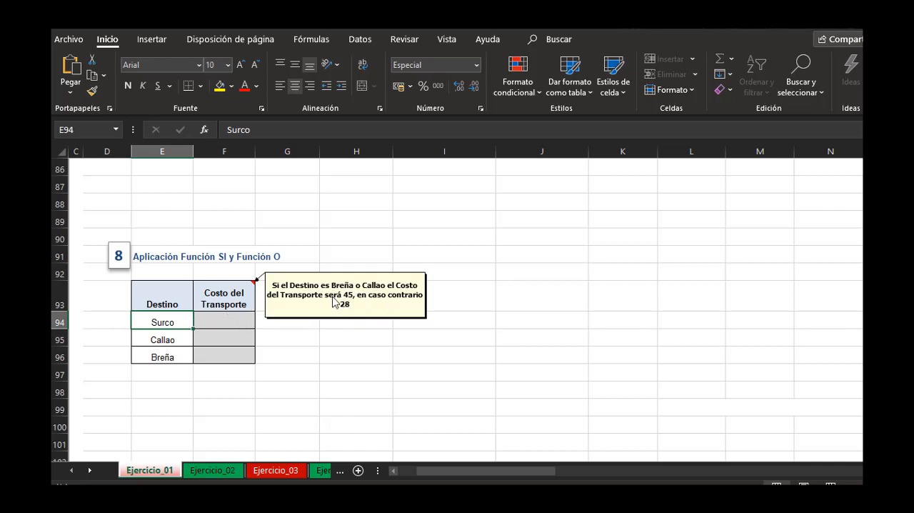
{"action": "left_click", "coordinate": [234, 320]}
{"action": "type", "text": "=si("}
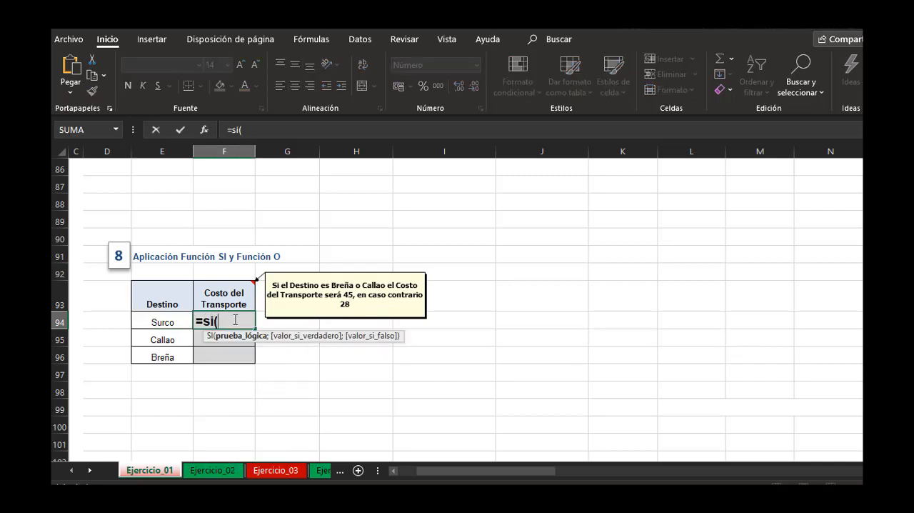
{"action": "left_click", "coordinate": [177, 321]}
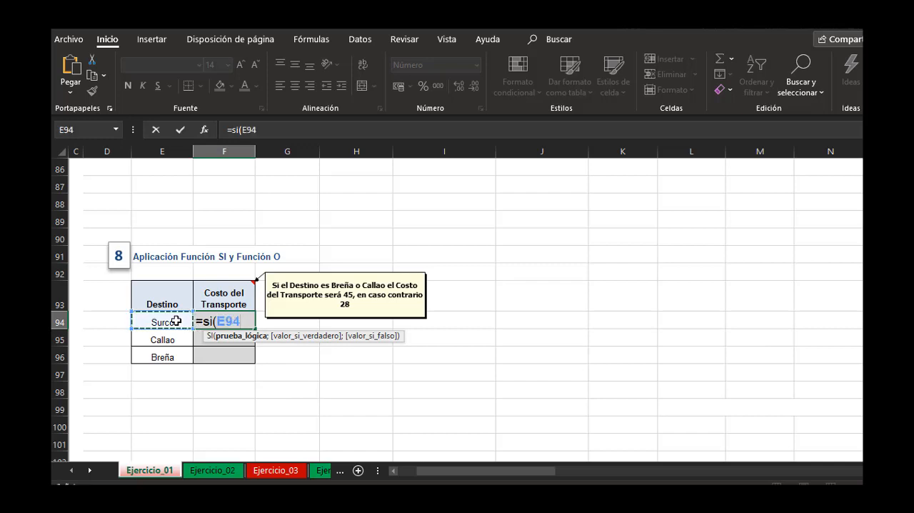
{"action": "type", "text": "="}
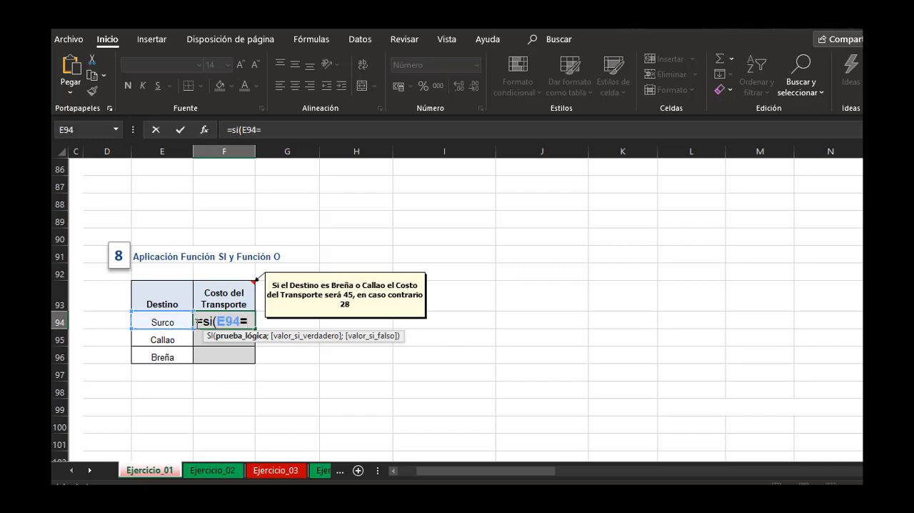
{"action": "left_click", "coordinate": [214, 322]}
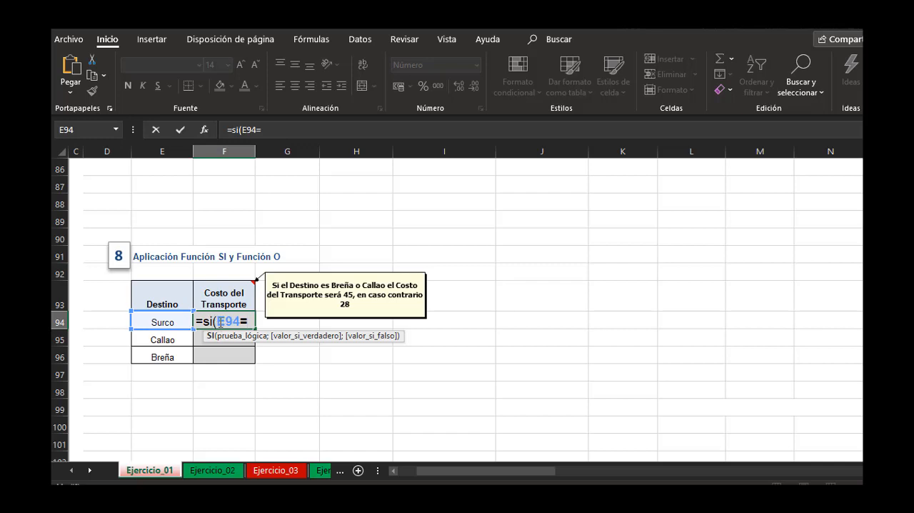
{"action": "left_click", "coordinate": [219, 322]}
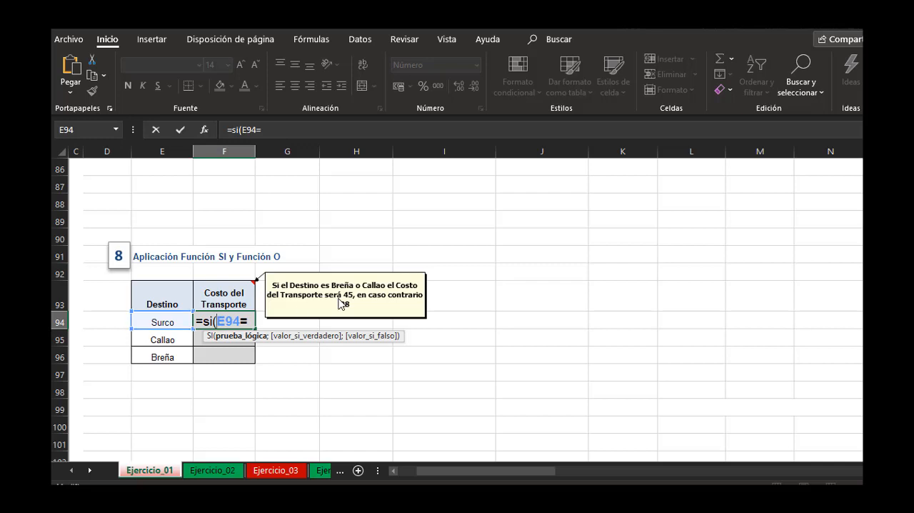
{"action": "type", "text": "o(E94="}
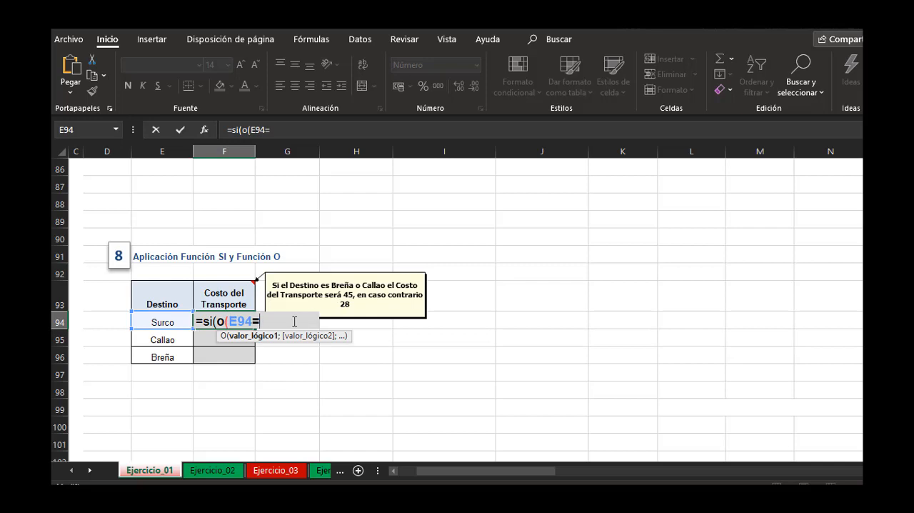
{"action": "type", "text": "\"Breña\""}
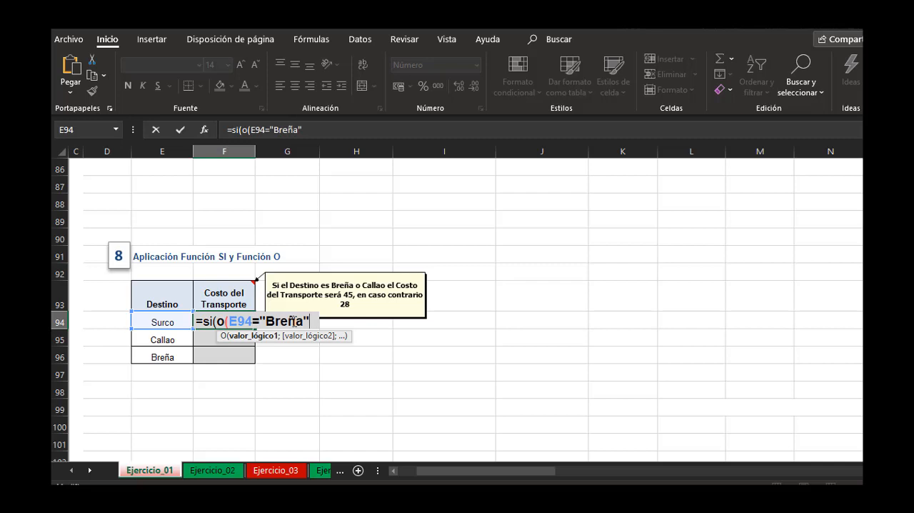
{"action": "type", "text": ";"}
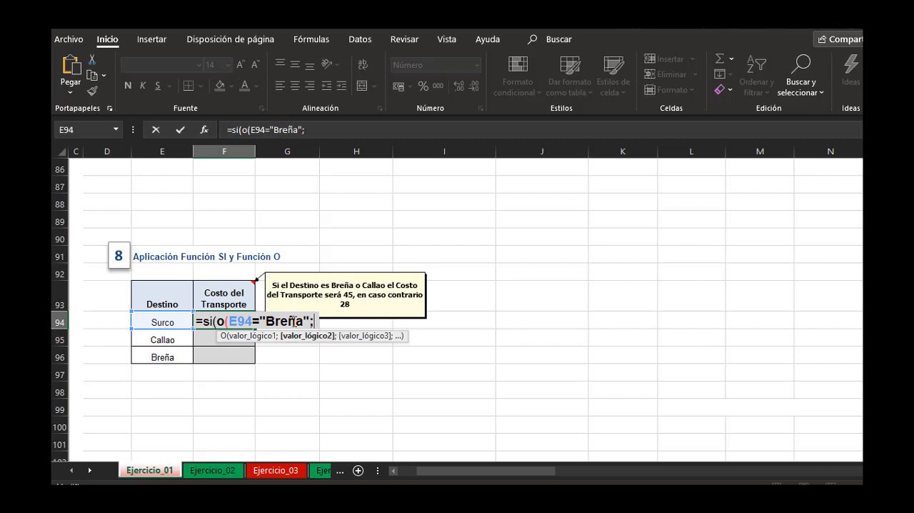
Add E94="Callao" as the second condition in F94's formula and close the O function.
{"action": "left_click", "coordinate": [175, 323]}
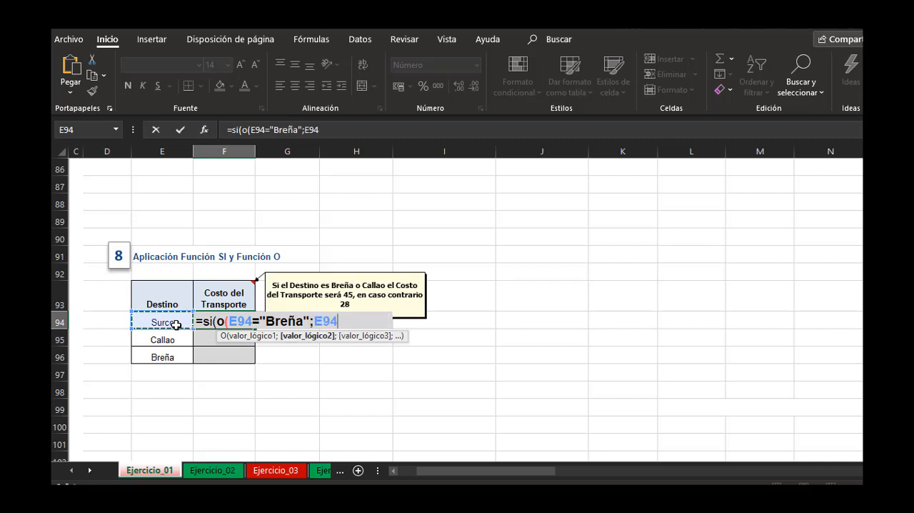
{"action": "type", "text": "=\"Callao\""}
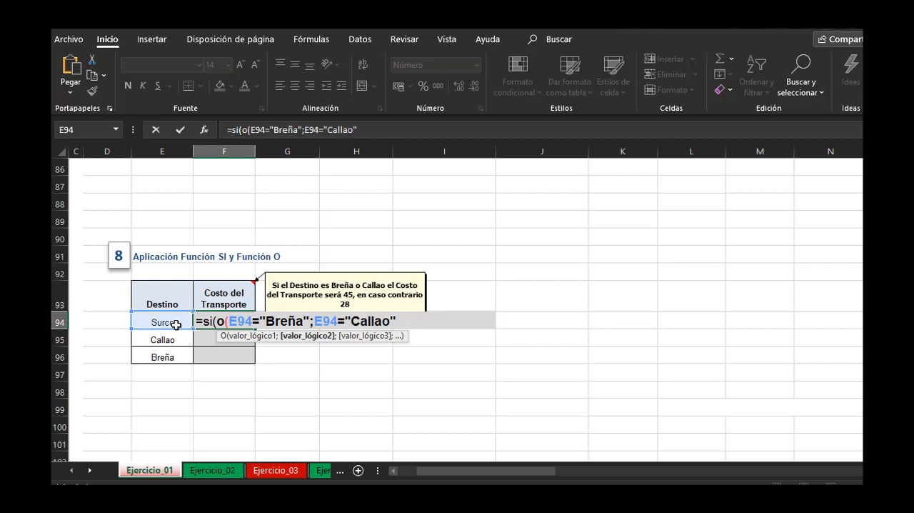
{"action": "type", "text": ")"}
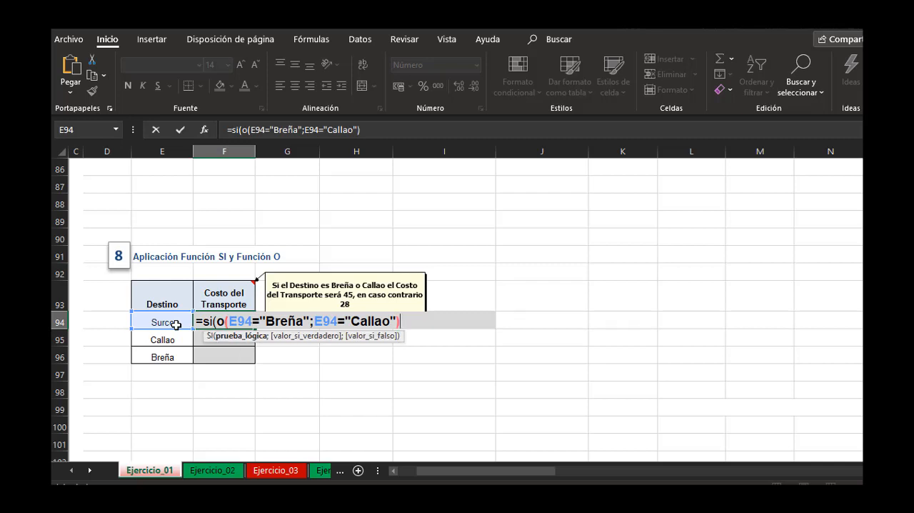
{"action": "type", "text": ";"}
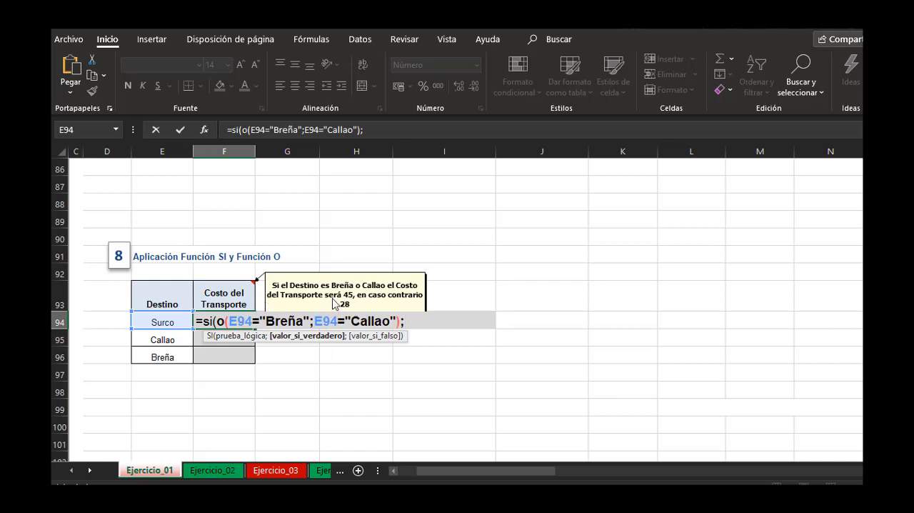
Complete F94's SI formula with 45 as the true value and 28 as the false value.
{"action": "type", "text": "45;"}
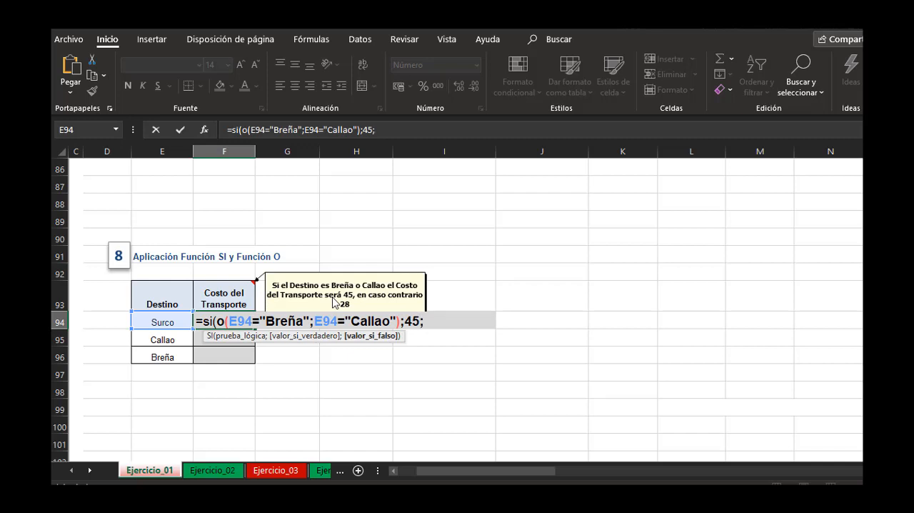
{"action": "type", "text": "28)"}
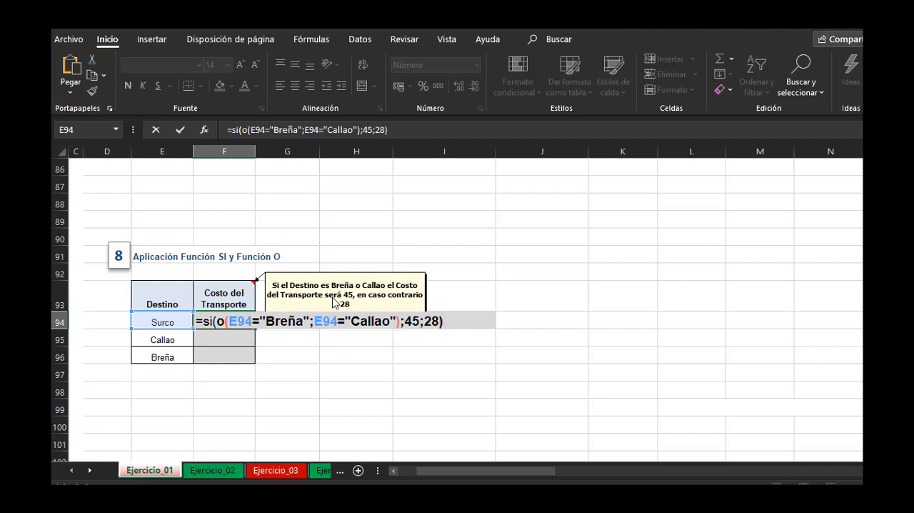
{"action": "key", "text": "Return"}
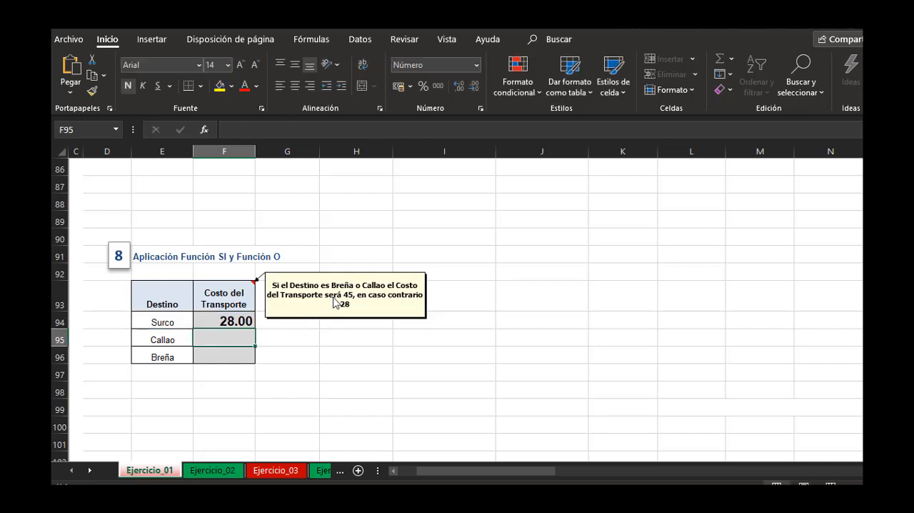
Fill F94's Costo del Transporte formula down to F96 and check the cost against each Destino.
{"action": "left_click", "coordinate": [226, 320]}
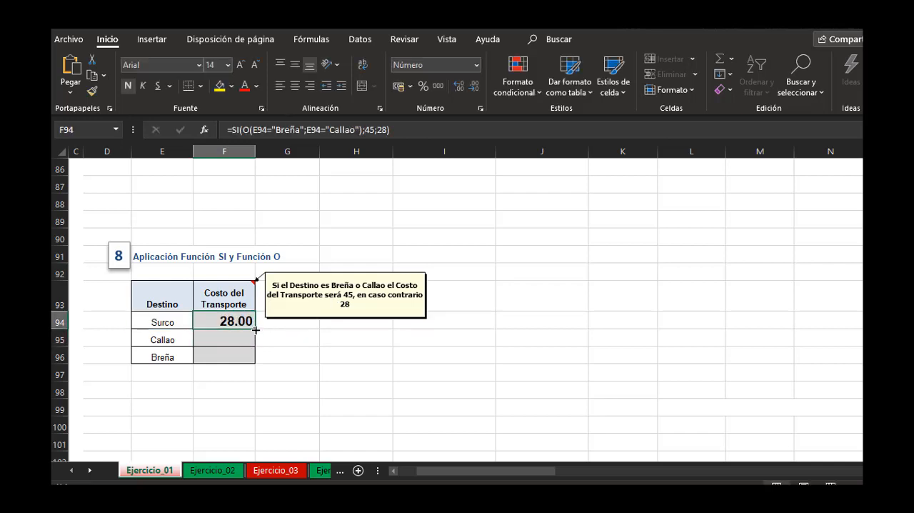
{"action": "double_click", "coordinate": [256, 330]}
{"action": "left_click", "coordinate": [363, 345]}
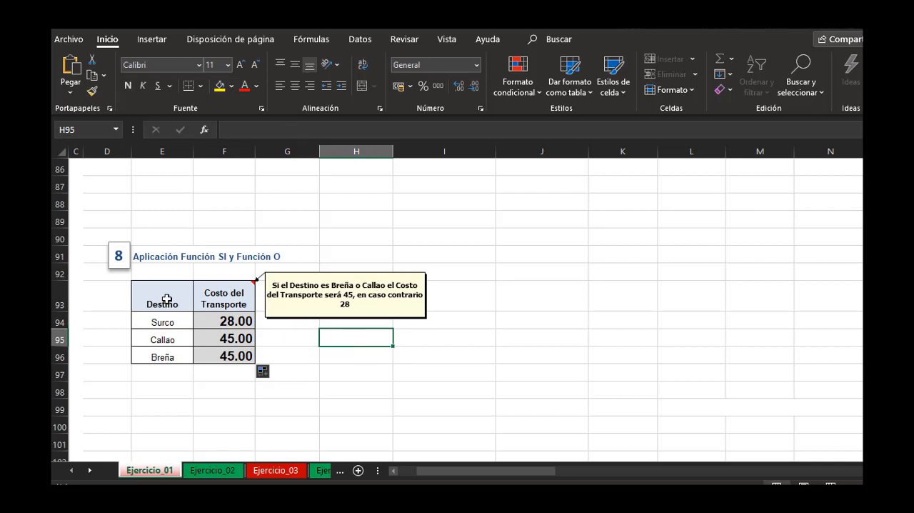
{"action": "left_click", "coordinate": [165, 323]}
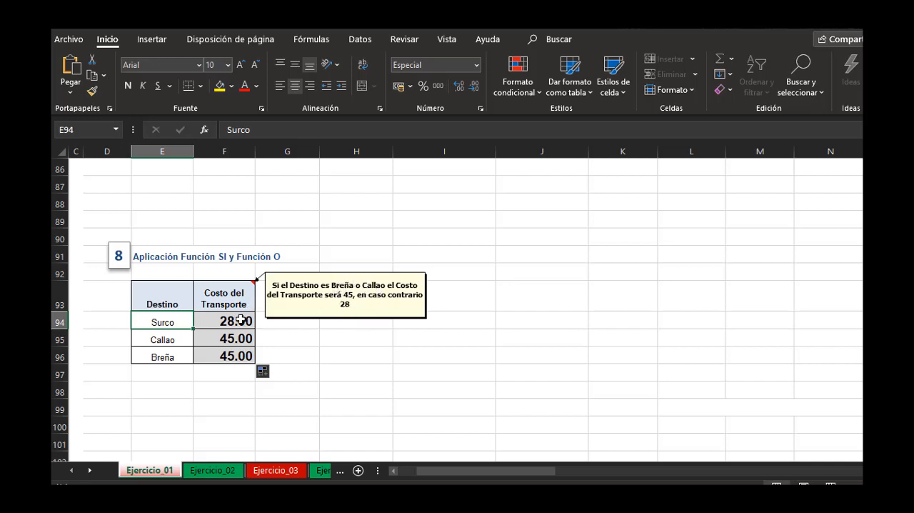
{"action": "left_click", "coordinate": [173, 336]}
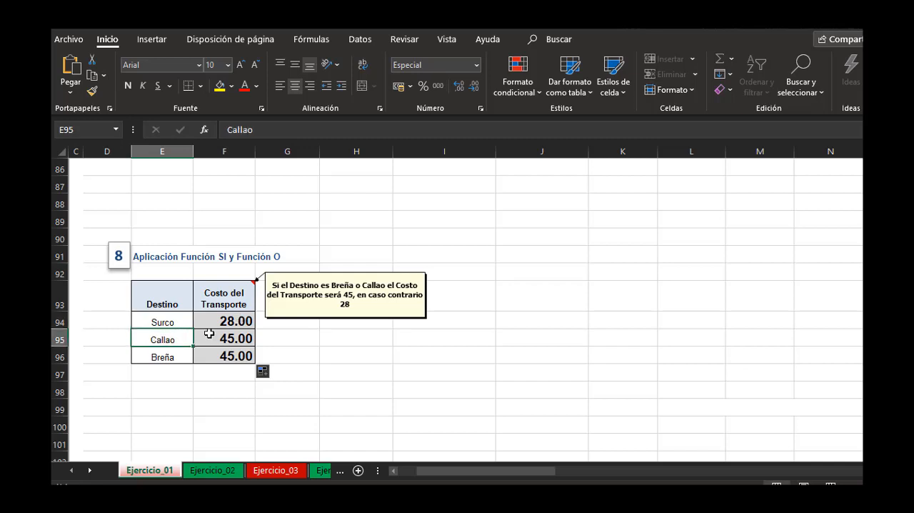
{"action": "left_click", "coordinate": [158, 351]}
{"action": "left_click", "coordinate": [223, 359]}
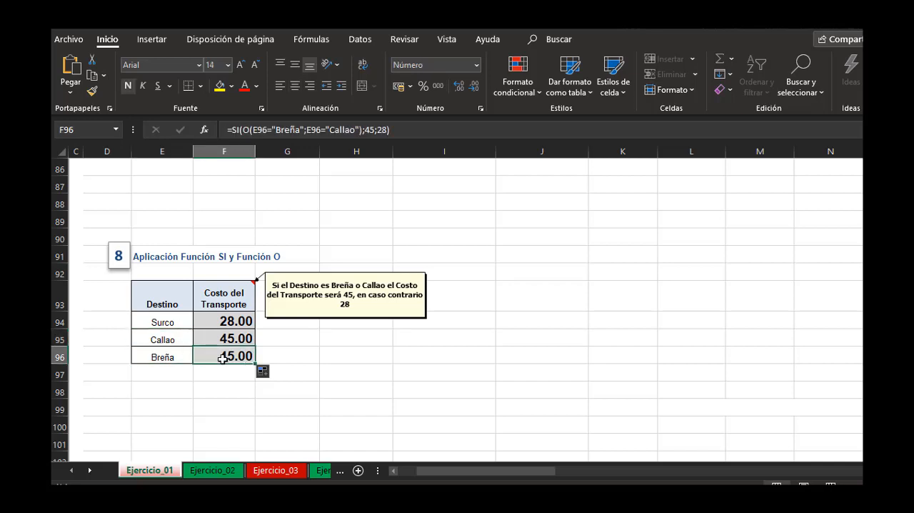
{"action": "left_click", "coordinate": [363, 342]}
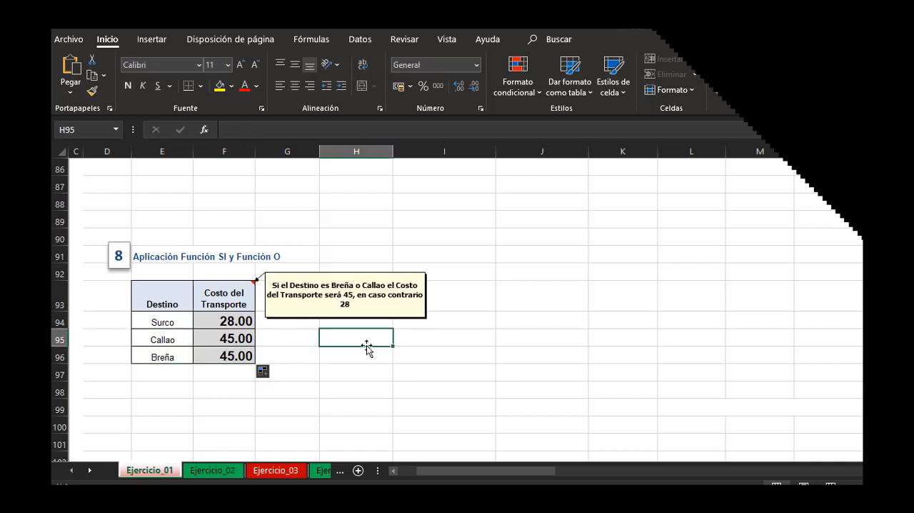